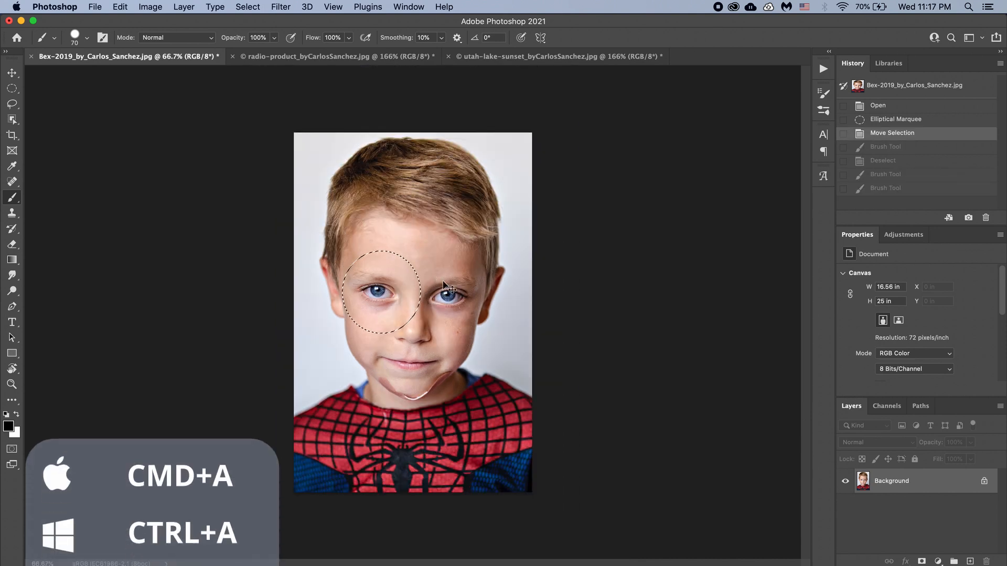
Select the entire canvas of the portrait.
key(super+a)
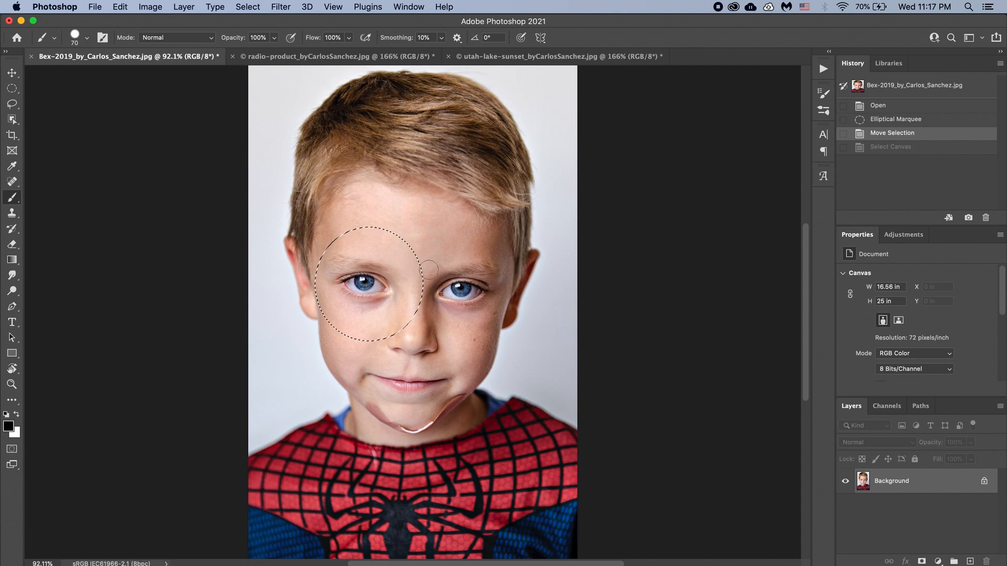
Hide the selection outline with the Hide Extras option and brush black across the hidden elliptical selection's inner edge.
key(super+h)
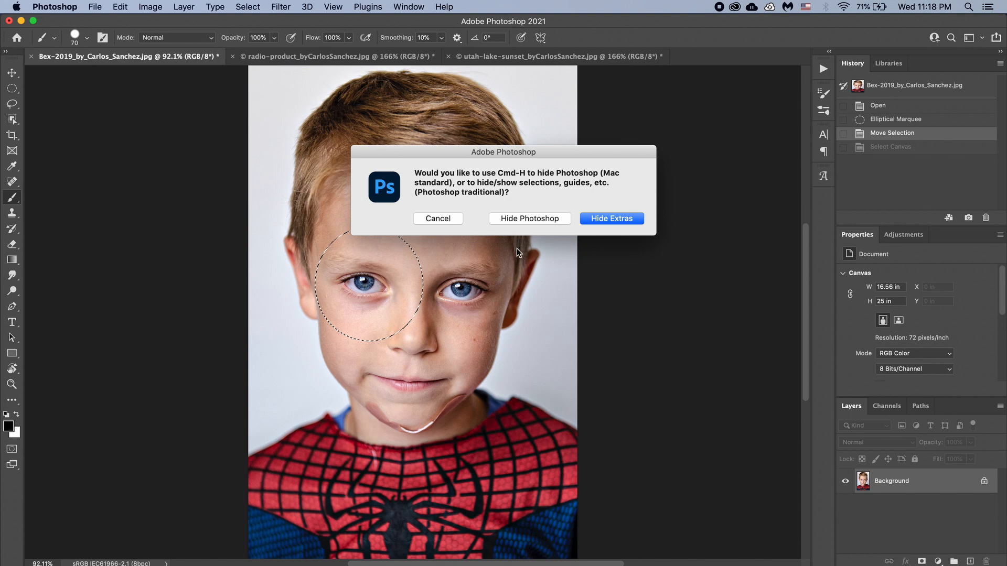
click(600, 220)
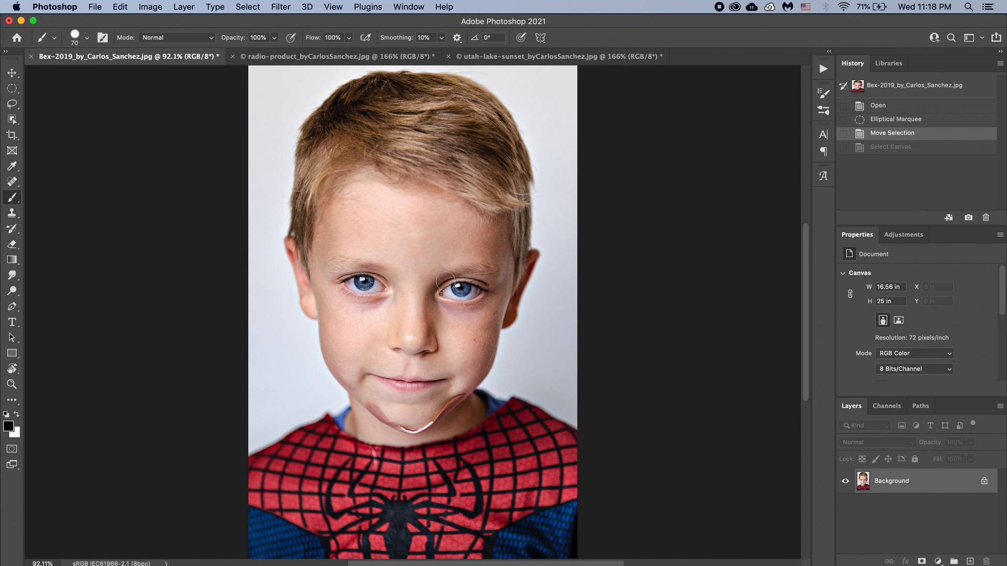
mouse_move(413, 303)
mouse_down()
mouse_move(440, 281)
mouse_move(415, 286)
mouse_move(434, 247)
mouse_move(403, 258)
mouse_move(414, 228)
mouse_move(395, 225)
mouse_move(368, 237)
mouse_move(376, 234)
mouse_move(403, 306)
mouse_move(399, 326)
mouse_move(385, 284)
mouse_move(367, 292)
mouse_move(374, 331)
mouse_move(364, 336)
mouse_move(330, 301)
mouse_move(363, 331)
mouse_move(340, 326)
mouse_move(368, 332)
mouse_up()
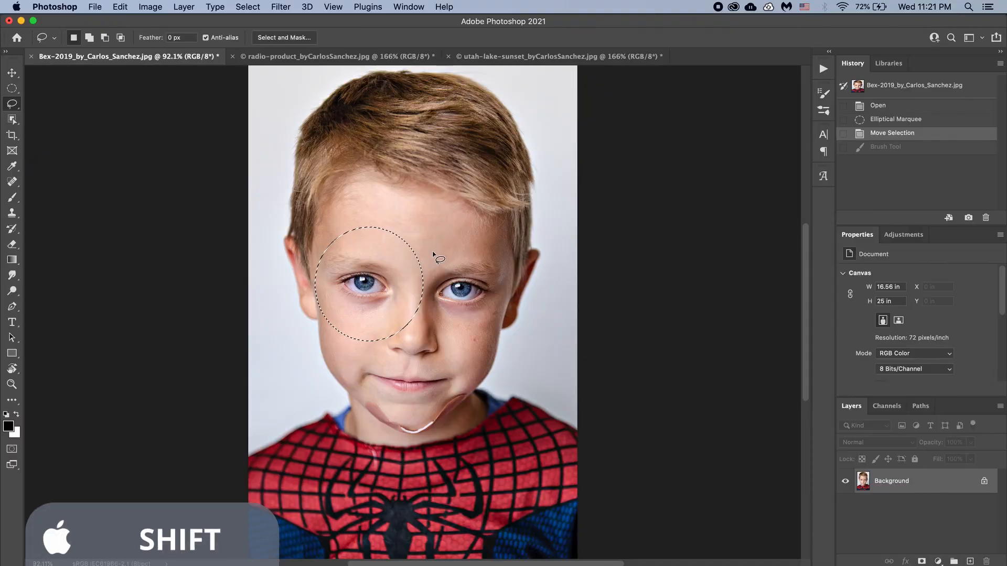
With the Lasso tool, extend the elliptical eye selection onto the forehead and subtract freehand areas from its nose side.
mouse_move(431, 257)
mouse_down()
mouse_move(414, 291)
mouse_move(432, 292)
mouse_move(445, 262)
mouse_move(407, 234)
mouse_move(400, 257)
mouse_move(421, 248)
mouse_move(420, 229)
mouse_move(355, 231)
mouse_up()
key(alt)
mouse_move(390, 231)
mouse_down()
mouse_move(411, 254)
mouse_move(398, 207)
mouse_up()
mouse_move(429, 252)
mouse_down()
mouse_move(411, 281)
mouse_move(445, 264)
mouse_move(444, 296)
mouse_up()
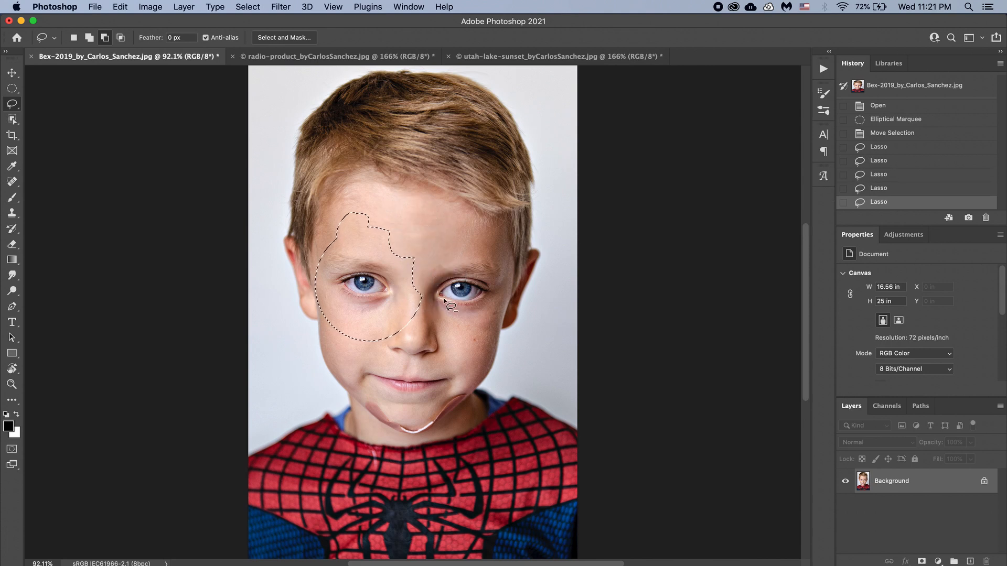
key(alt)
mouse_move(402, 255)
mouse_down()
mouse_move(387, 340)
mouse_move(396, 347)
mouse_move(430, 315)
mouse_move(431, 278)
mouse_move(405, 251)
mouse_up()
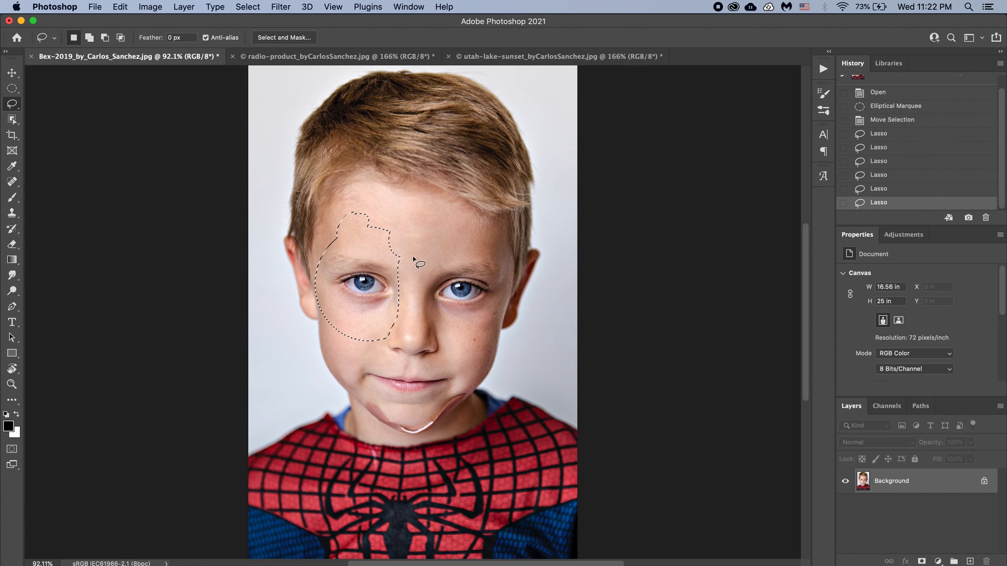
Intersect the selection with a freehand lasso area around the eye and brush black along its nose side.
key(alt)
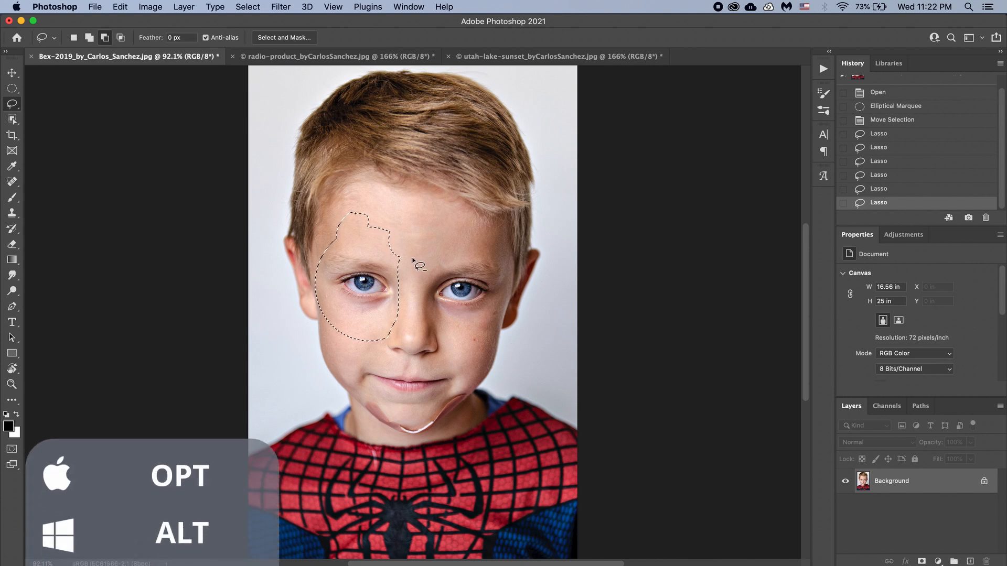
key(shift)
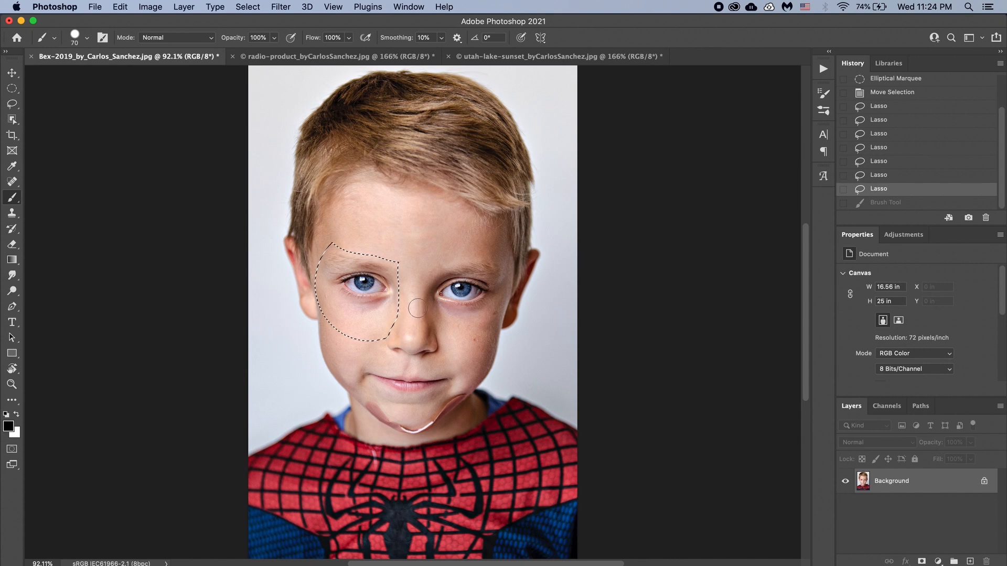
mouse_move(418, 307)
mouse_down()
mouse_move(386, 288)
mouse_move(378, 263)
mouse_move(385, 267)
mouse_up()
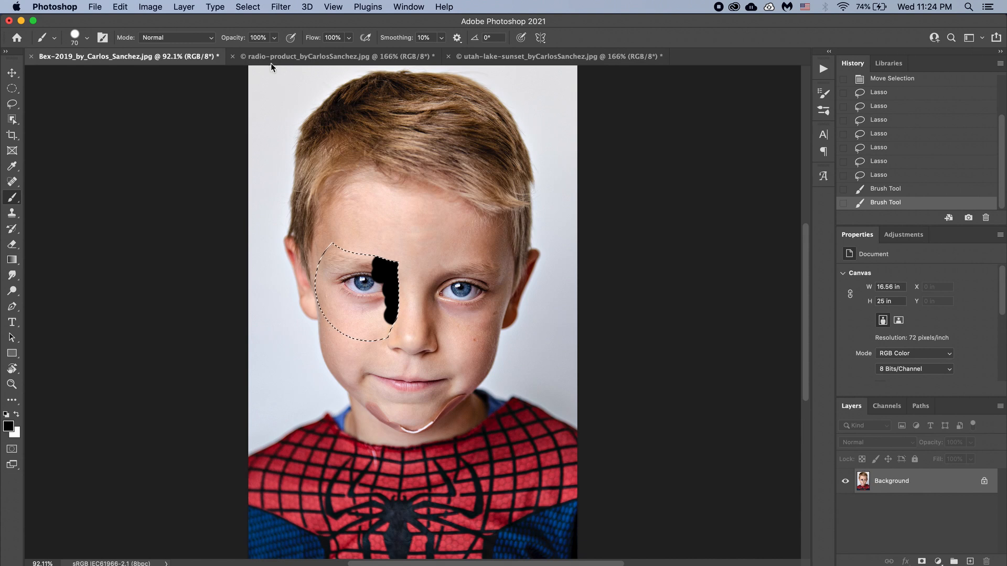
Feather the eye selection with a radius of 15 pixels.
click(248, 7)
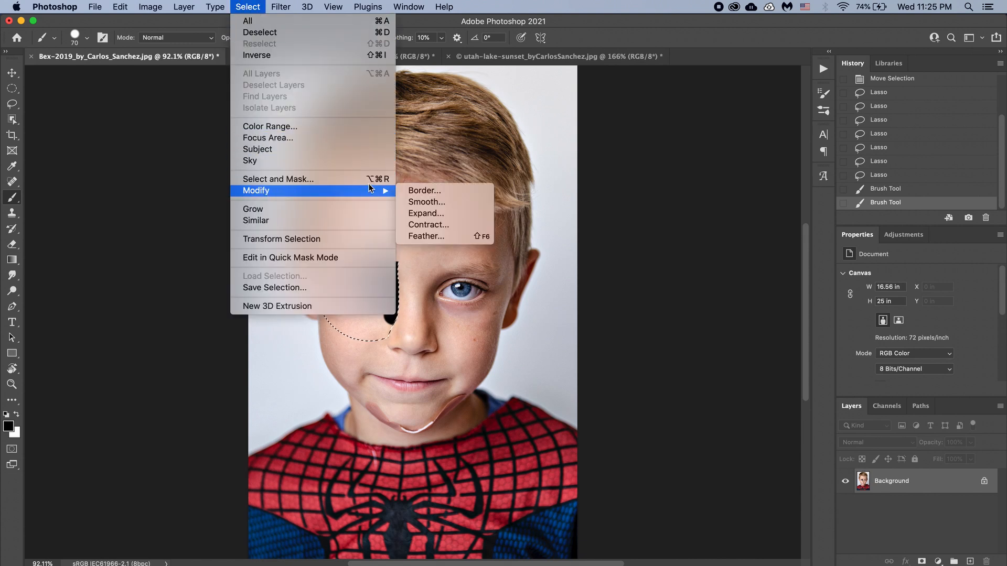
mouse_move(395, 193)
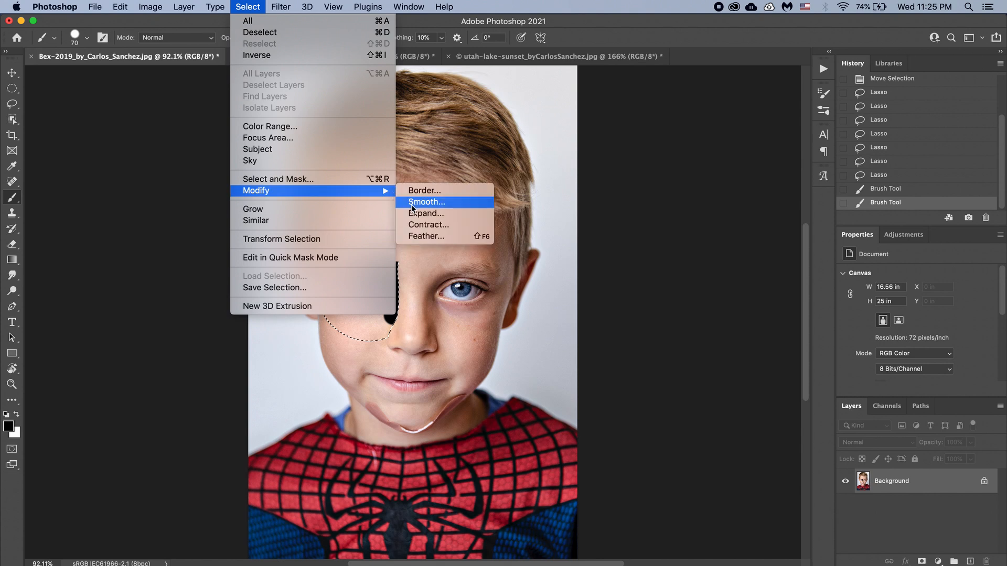
click(417, 236)
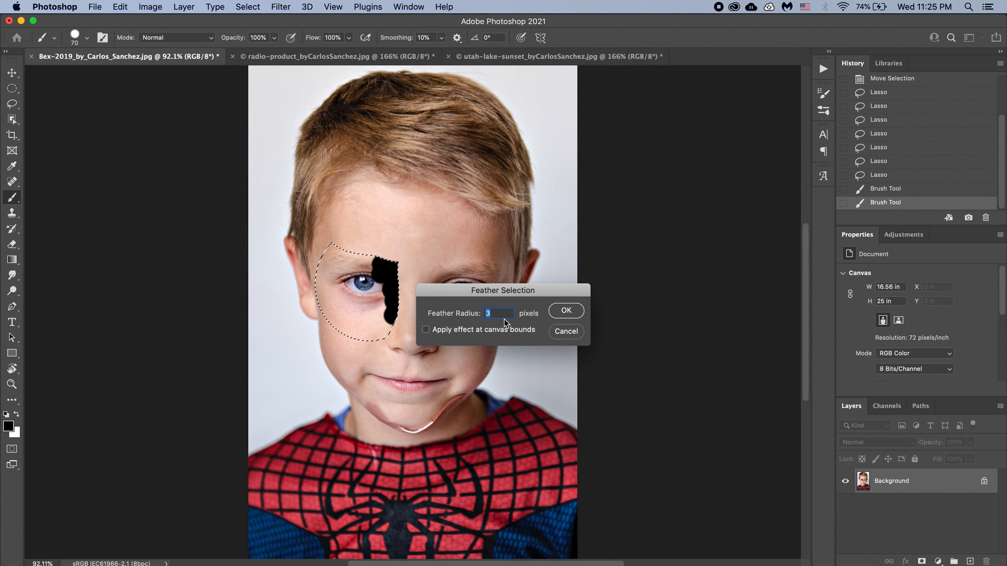
text(15)
click(556, 312)
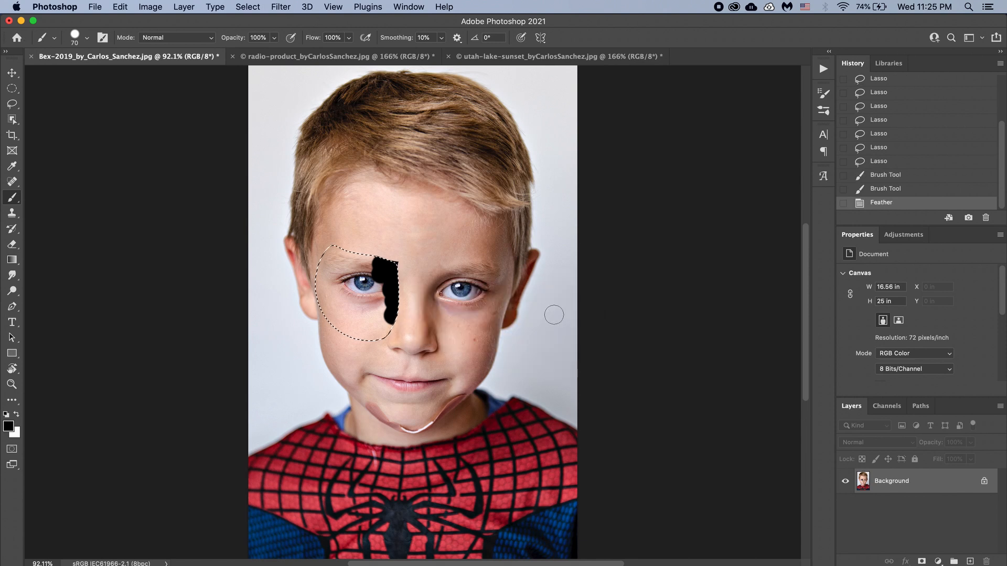
Brush black around the border of the feathered eye selection and deselect it.
mouse_move(364, 255)
mouse_down()
mouse_move(364, 276)
mouse_move(363, 223)
mouse_move(354, 270)
mouse_move(354, 233)
mouse_move(339, 252)
mouse_up()
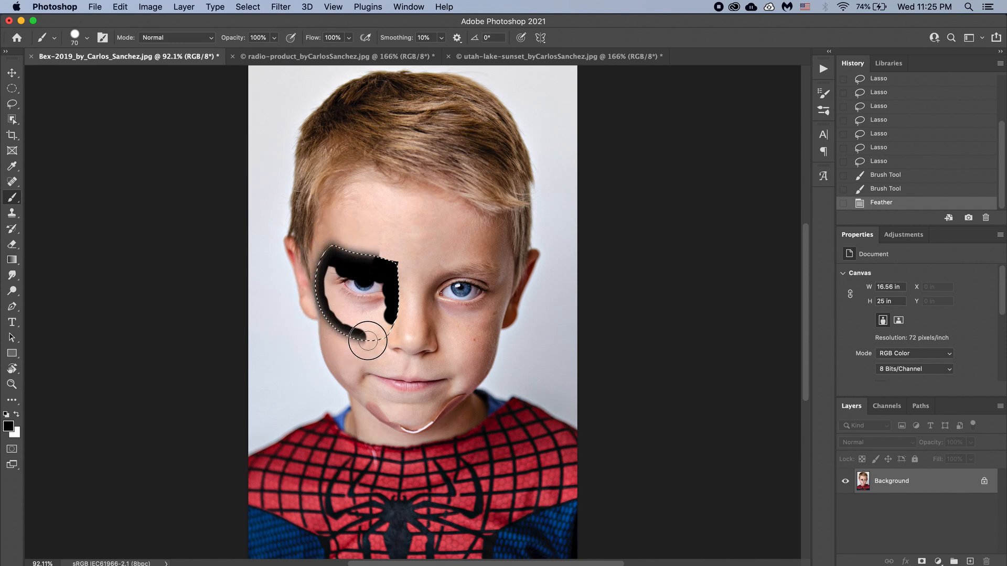
drag(390, 323, 388, 323)
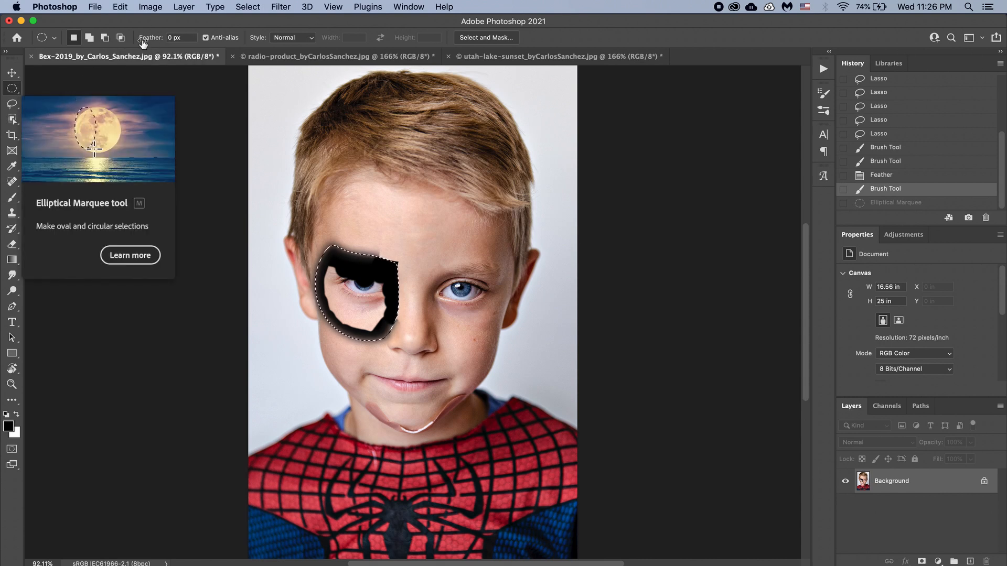
key(super+d)
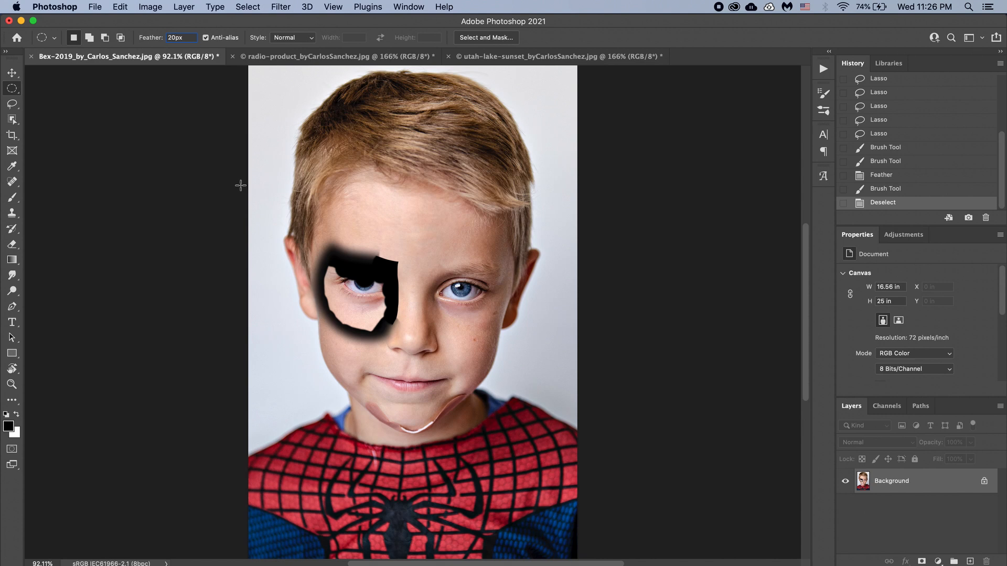
Draw an elliptical selection with 20 px feather from the forehead to the unpainted eye and brush black along its edge.
mouse_move(400, 183)
mouse_down()
mouse_move(438, 254)
mouse_move(510, 299)
mouse_up()
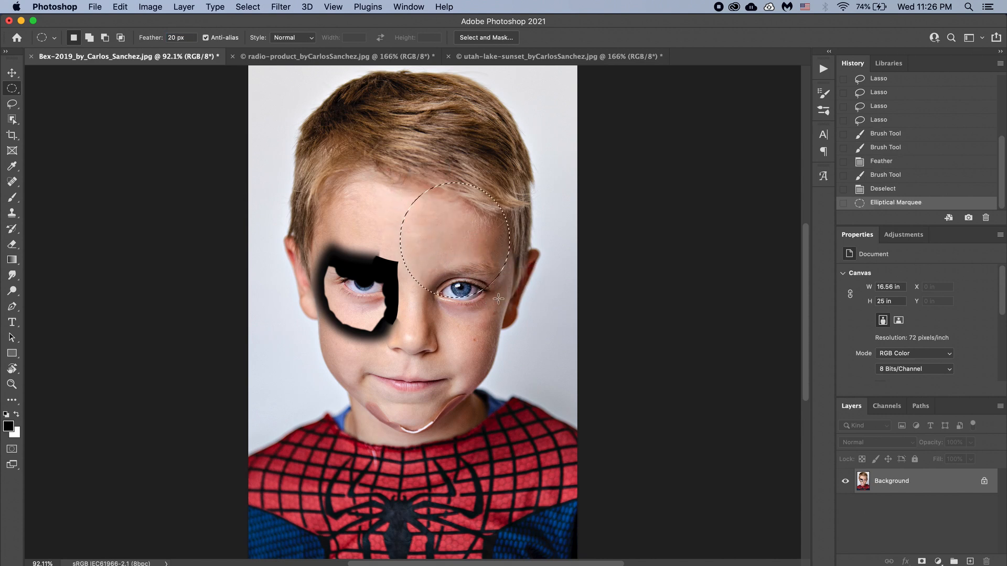
key(b)
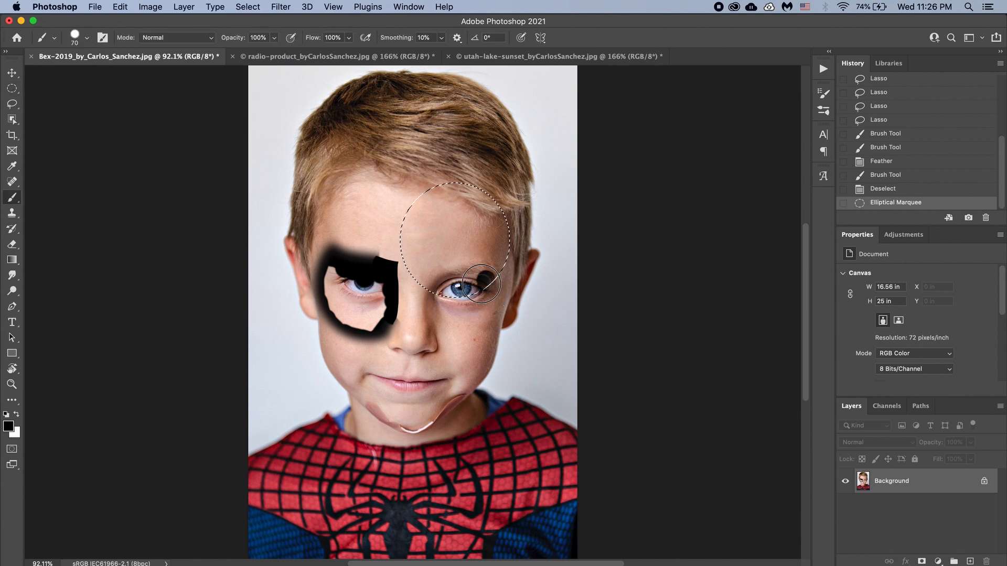
mouse_move(472, 310)
mouse_down()
mouse_move(457, 275)
mouse_move(429, 272)
mouse_move(401, 214)
mouse_move(417, 247)
mouse_up()
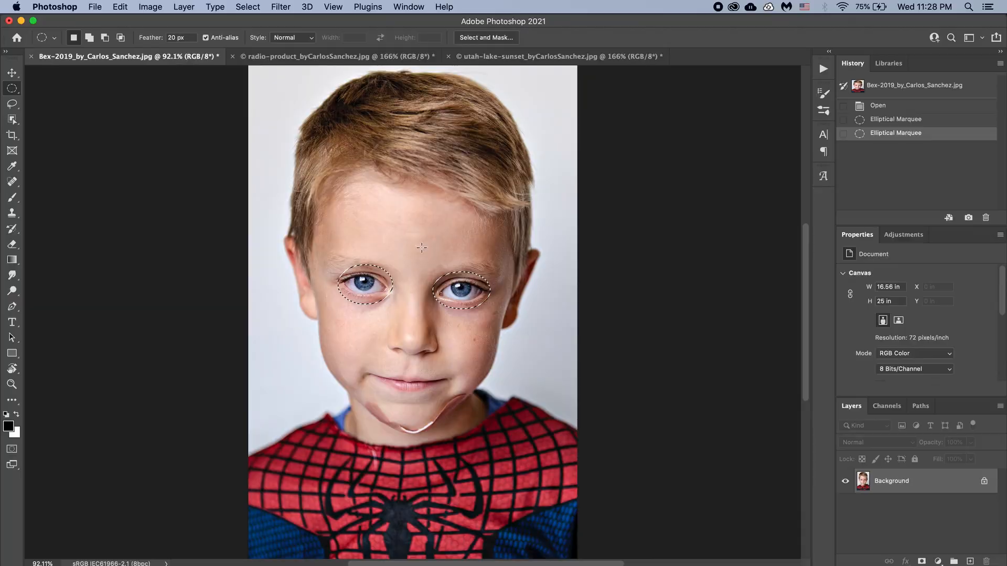
Save the selection around both eyes as a new channel named "eyes".
click(245, 7)
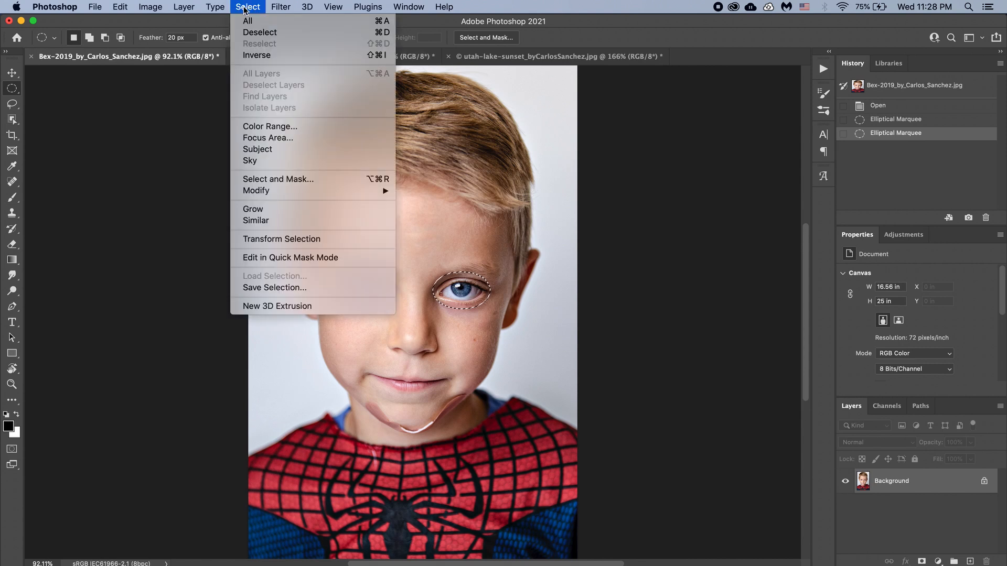
click(277, 288)
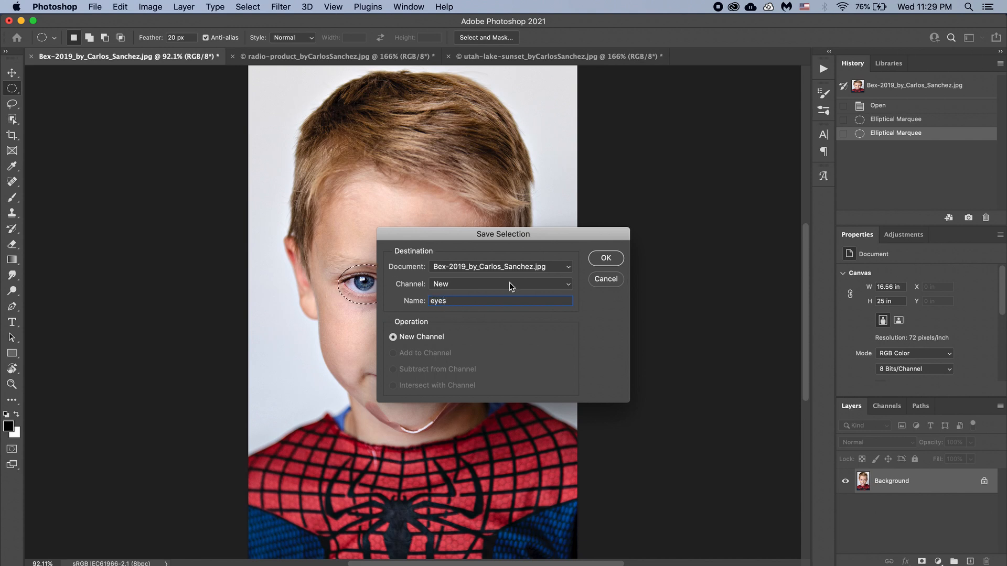
click(594, 260)
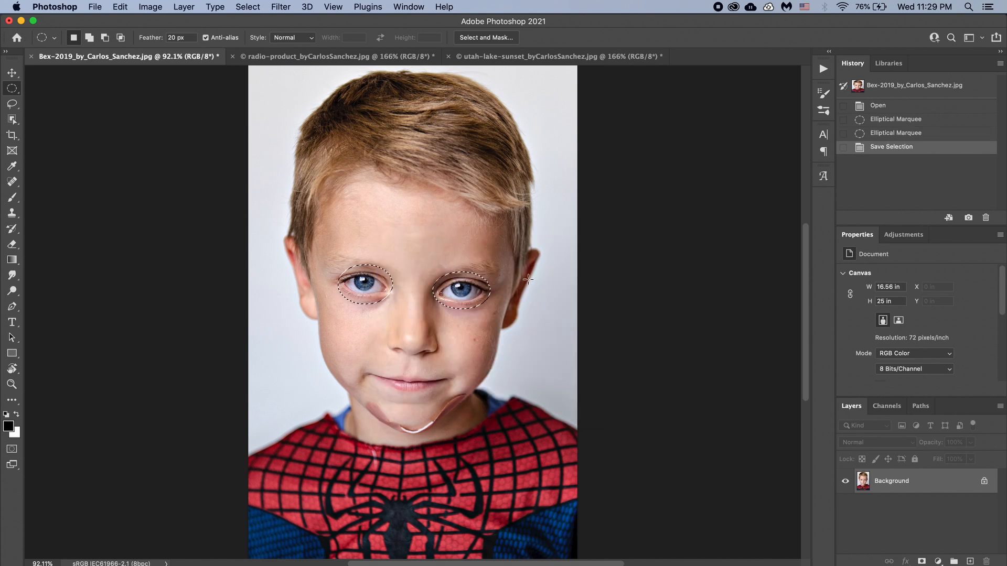
Deselect the eyes and brush freehand black strokes over one eye and the side of the face.
key(super+d)
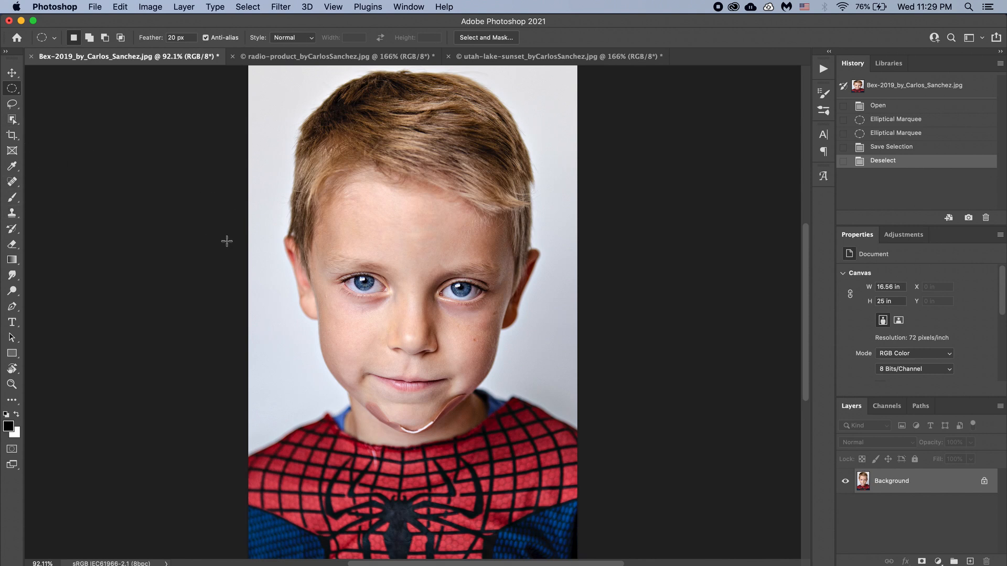
key(b)
mouse_move(329, 235)
mouse_down()
mouse_move(347, 275)
mouse_move(387, 303)
mouse_move(338, 302)
mouse_move(343, 339)
mouse_up()
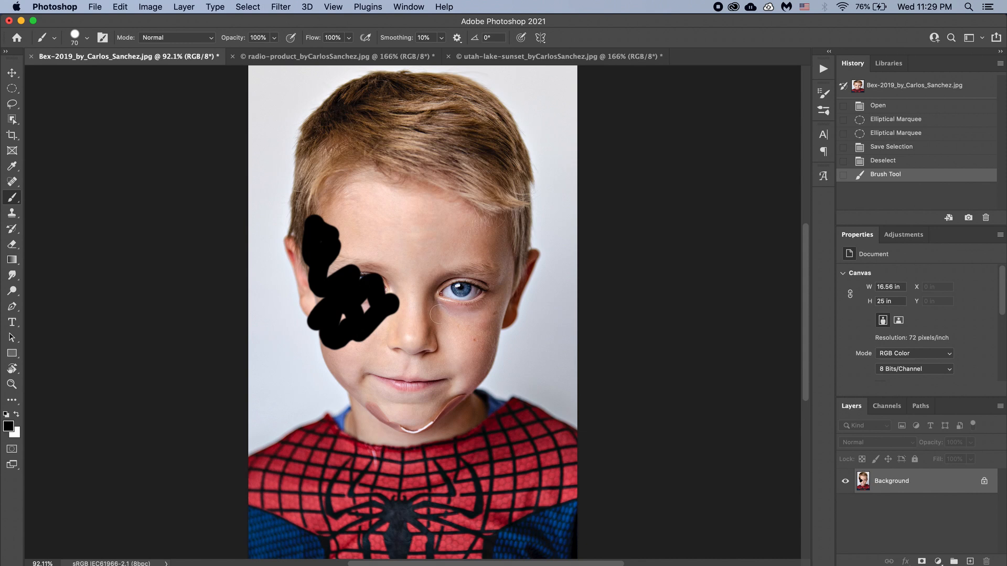
Load the saved "eyes" channel as a new selection.
click(247, 6)
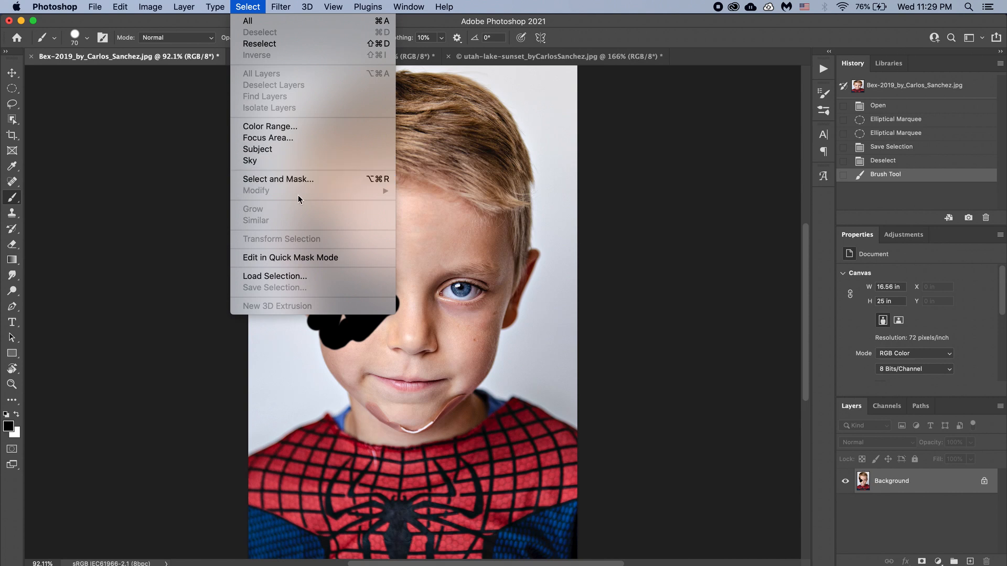
click(281, 276)
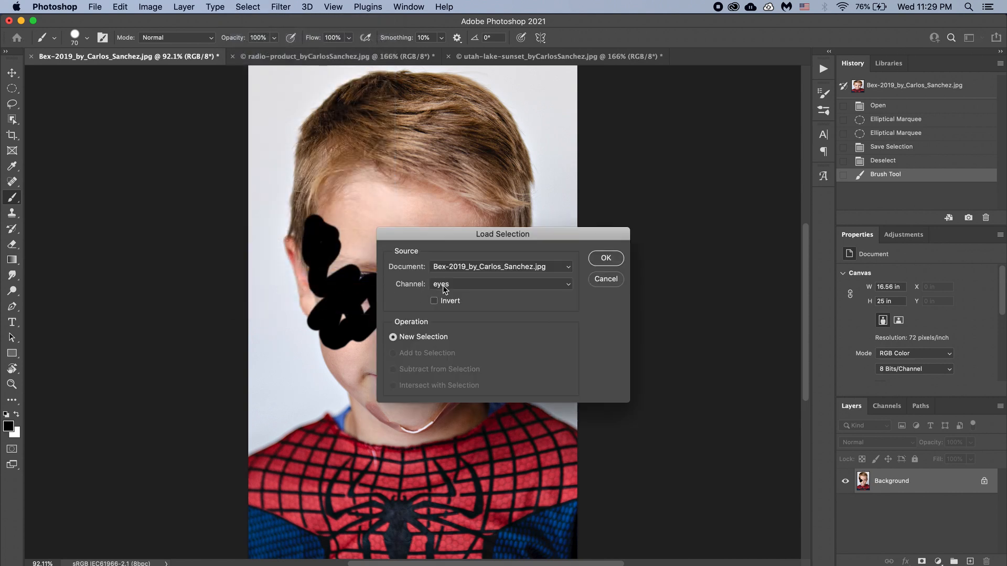
click(447, 286)
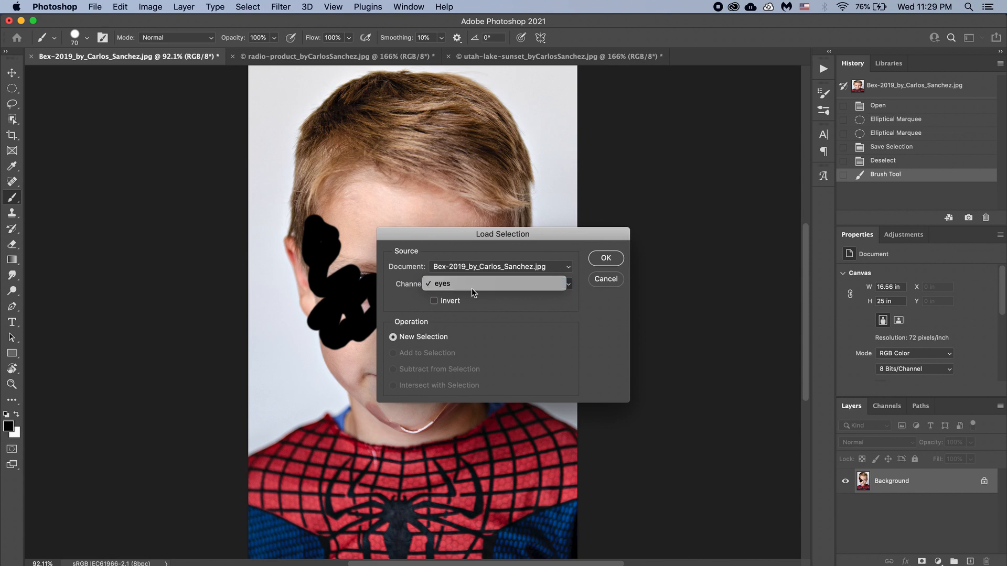
click(466, 286)
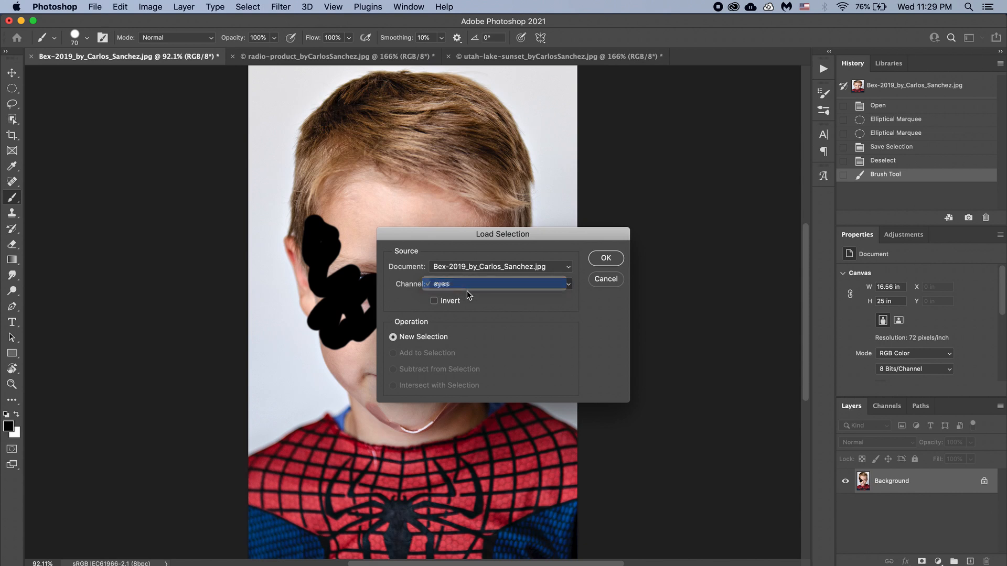
click(604, 259)
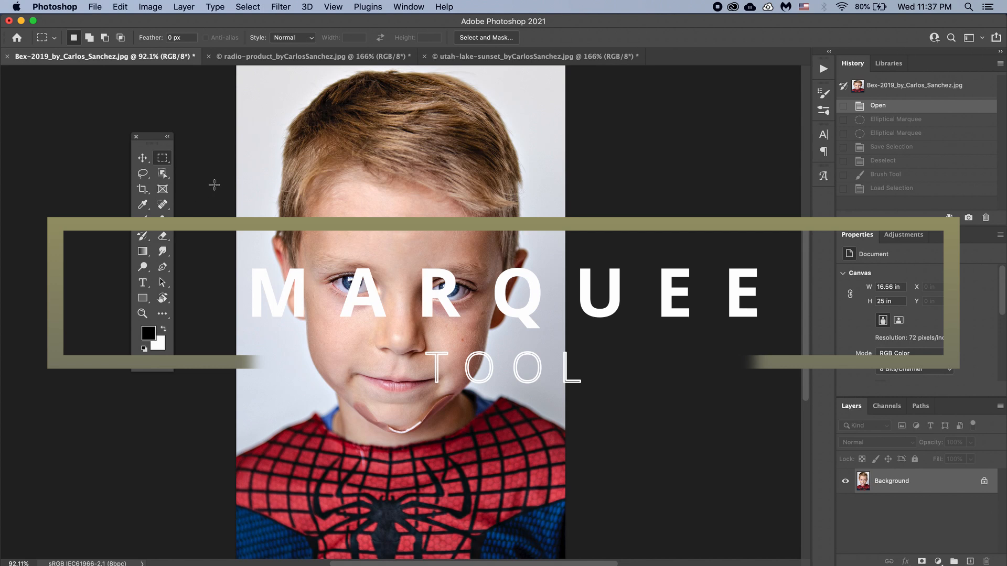
Draw a rectangular marquee around one eye and add three smaller overlapping rectangles stepping diagonally up across the forehead.
click(162, 159)
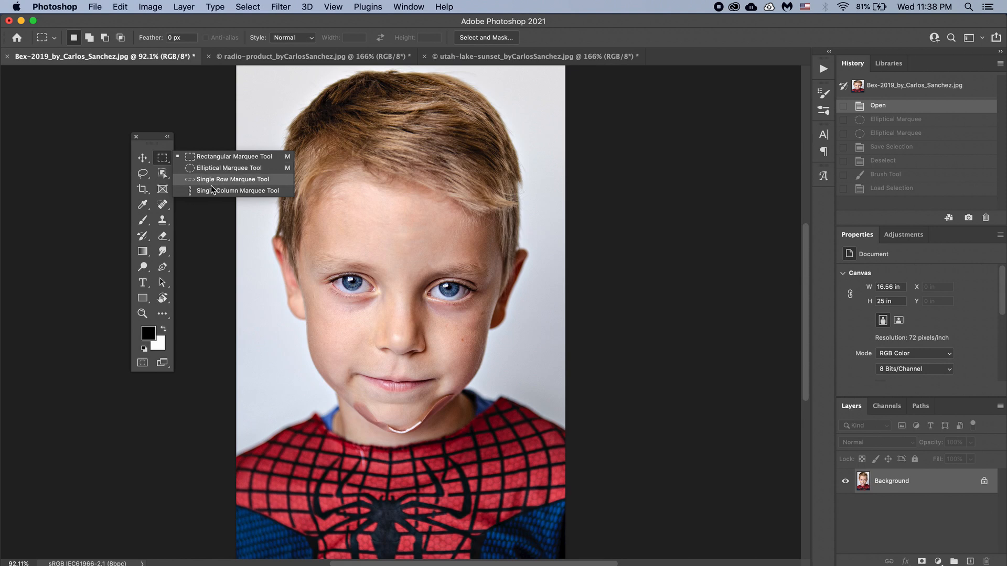
click(202, 156)
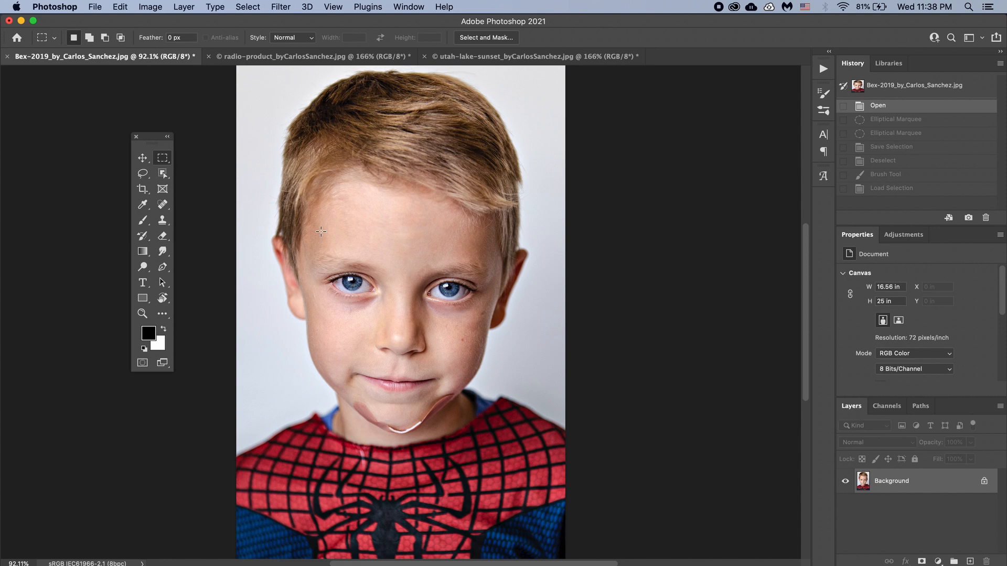
drag(308, 243, 387, 305)
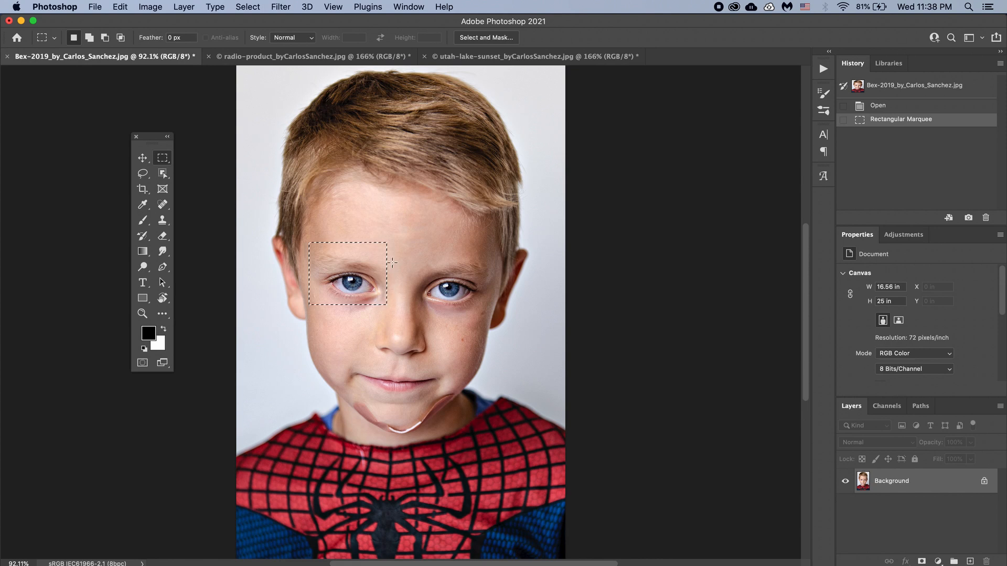
drag(409, 230, 367, 266)
drag(398, 213, 429, 240)
drag(425, 203, 445, 239)
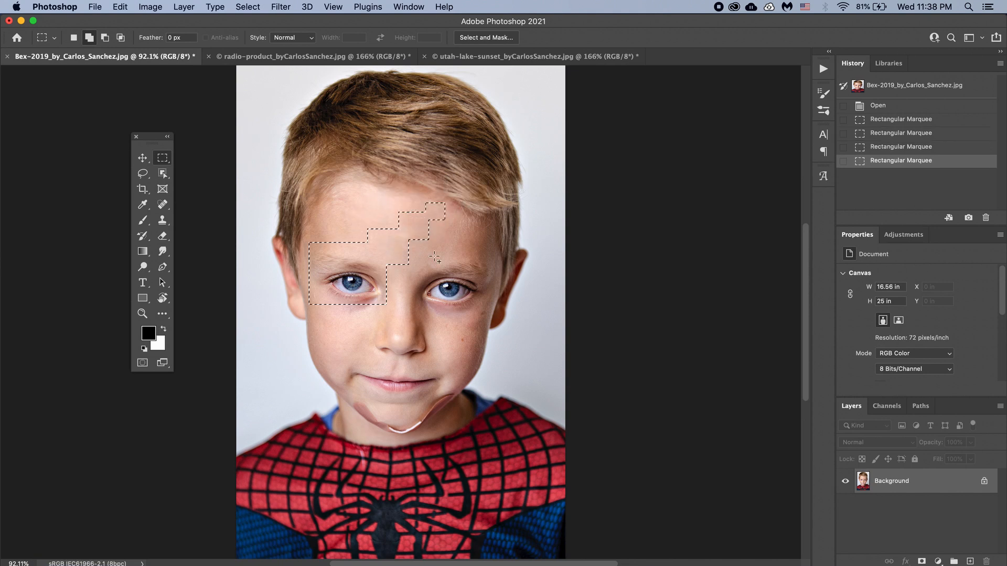
Replace the rectangular selection with an Elliptical Marquee selection over the cheek beside the nose.
click(166, 160)
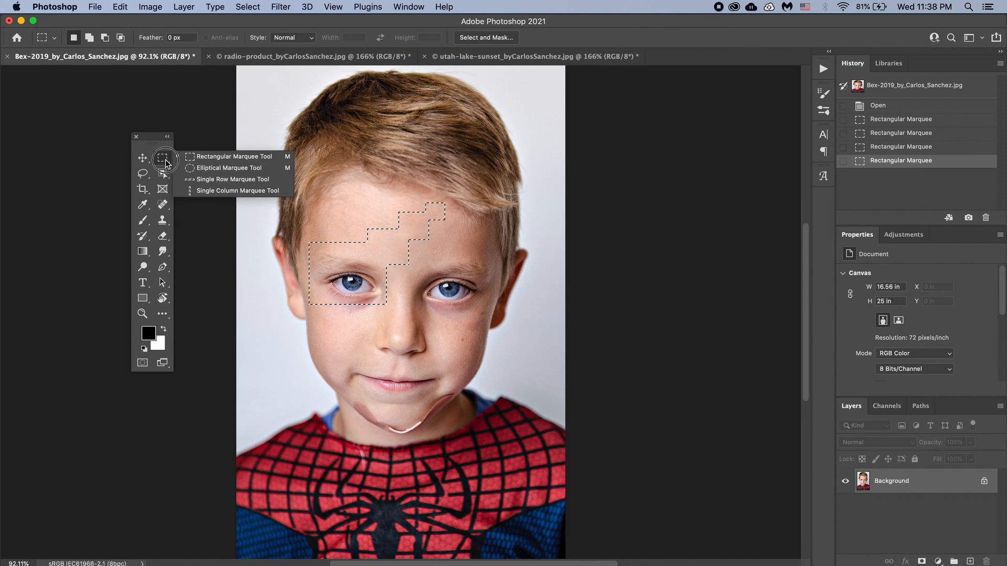
click(198, 168)
drag(405, 294, 483, 376)
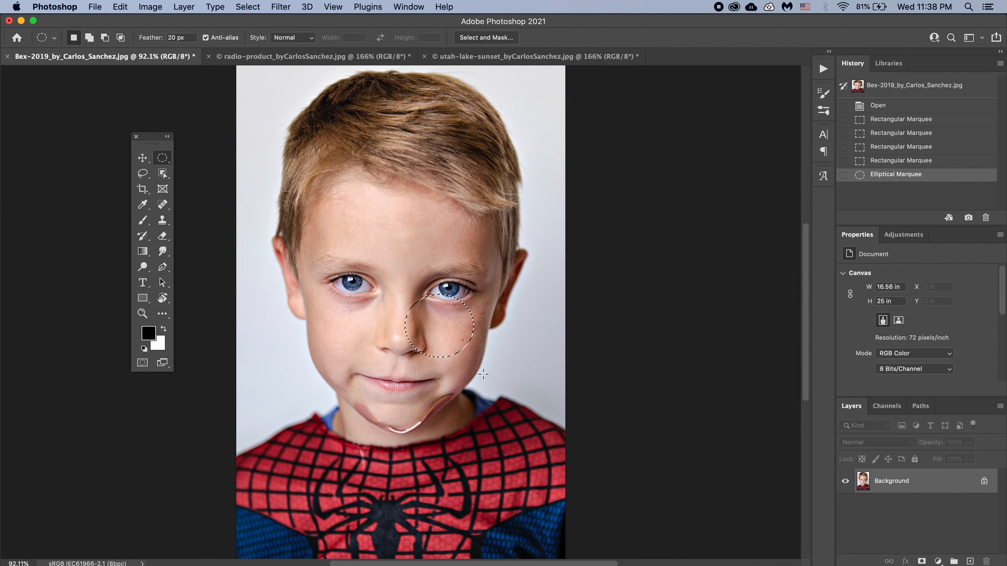
Add three smaller overlapping ellipses to the cheek selection, extending it up along the nose to between the eyebrows.
shift+drag(402, 278, 442, 339)
shift+drag(402, 262, 426, 306)
shift+drag(393, 244, 419, 283)
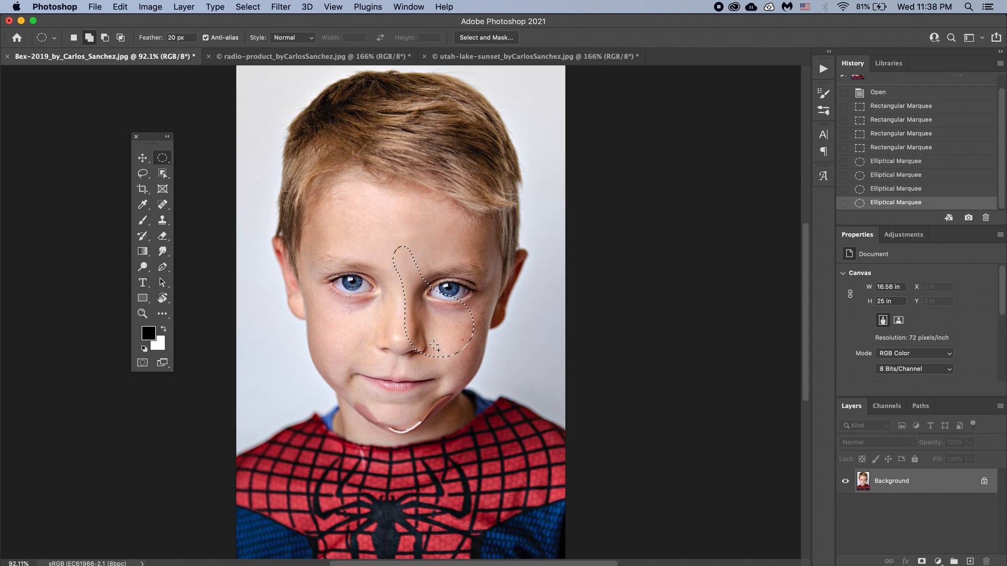
Subtract elliptical areas from the selection around the lower edge of the eye and undo the last subtraction.
key(alt)
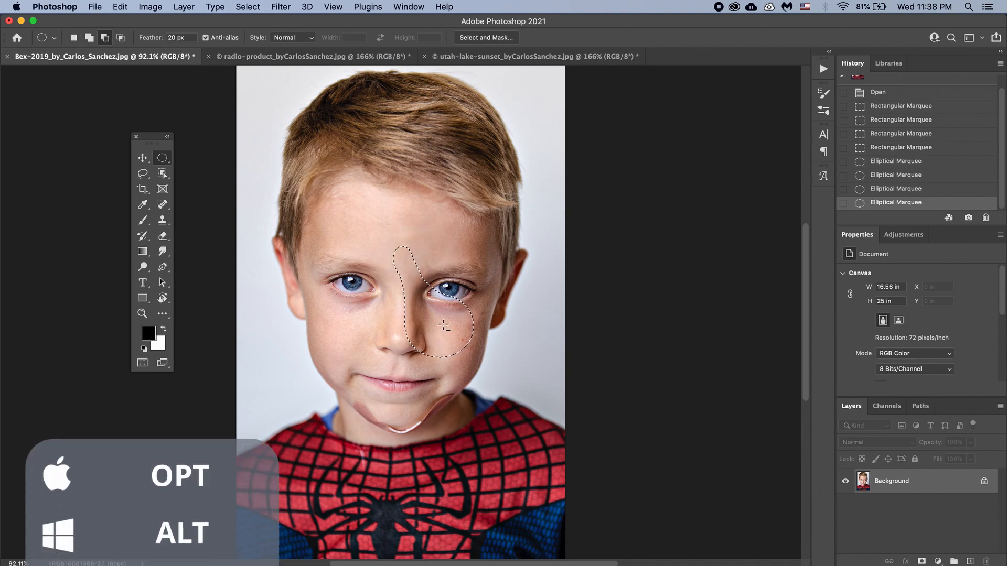
alt+drag(464, 293, 419, 324)
alt+drag(480, 287, 414, 331)
key(super+z)
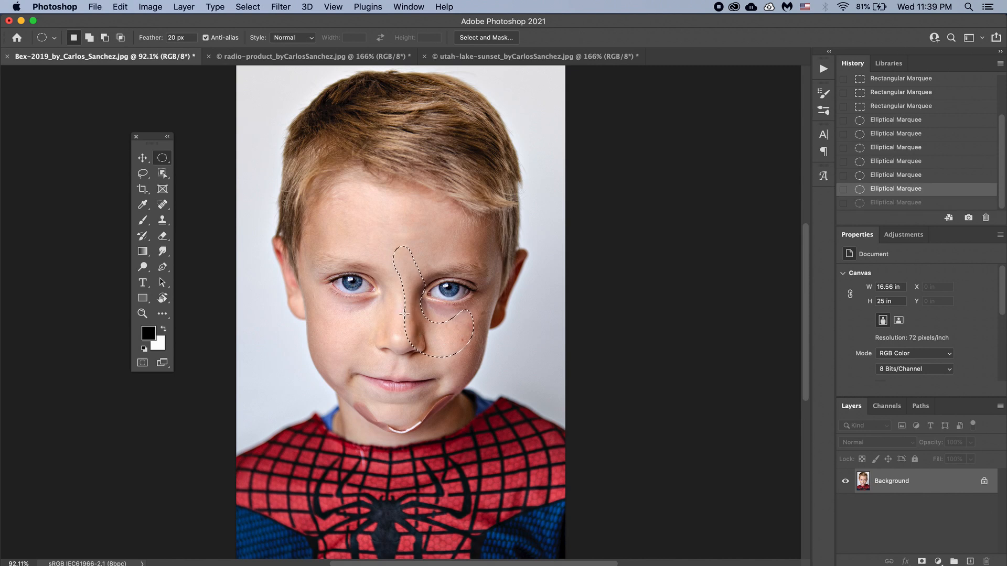
Deselect, then draw an Elliptical Marquee selection about 1 in wide around the iris on the image's left, with 0 px feather.
key(super+d)
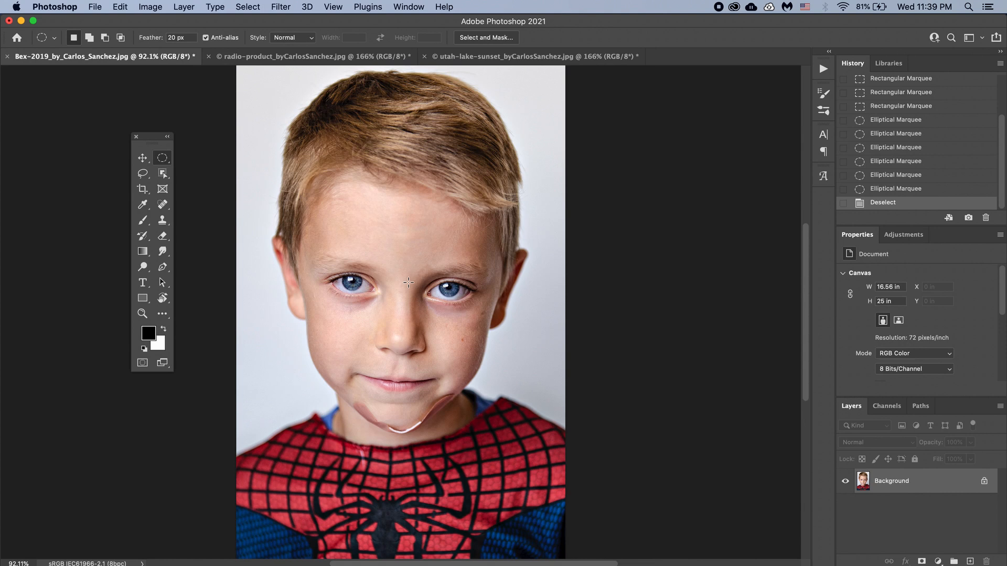
alt+scroll(412, 277, up, 10)
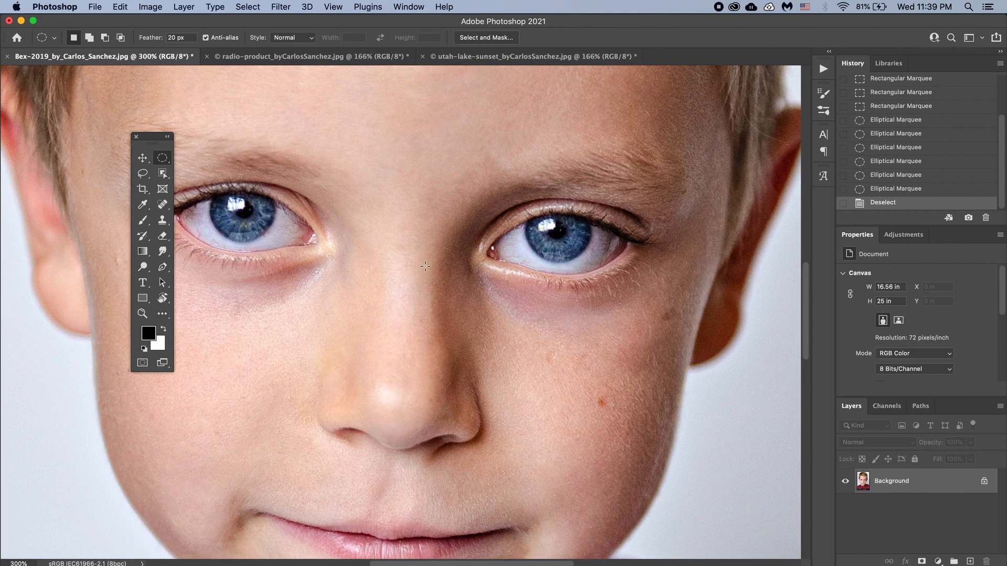
drag(340, 246, 418, 295)
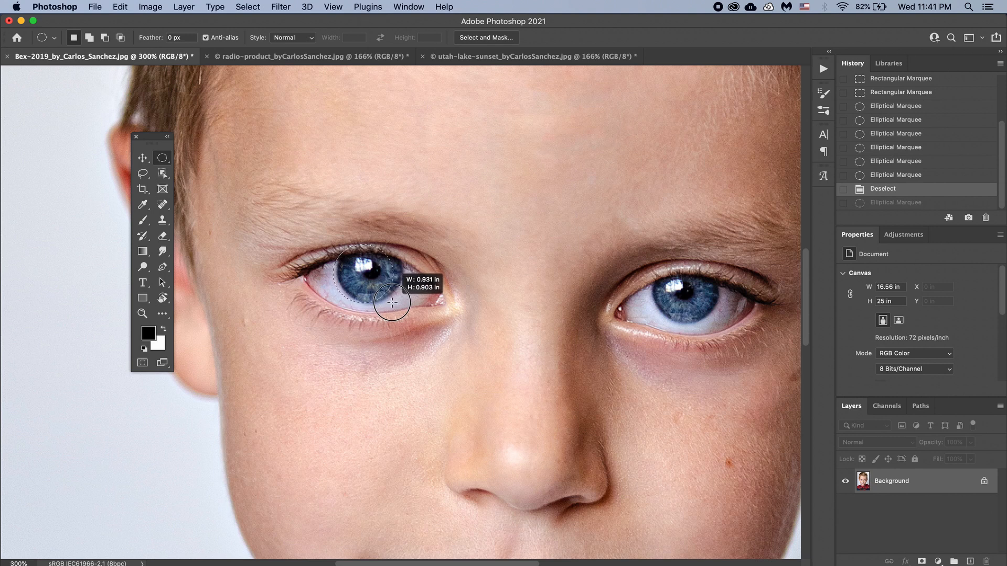
mouse_move(392, 303)
mouse_down()
mouse_move(392, 354)
mouse_move(325, 304)
mouse_move(408, 249)
mouse_move(562, 254)
mouse_move(362, 296)
mouse_move(400, 301)
mouse_up()
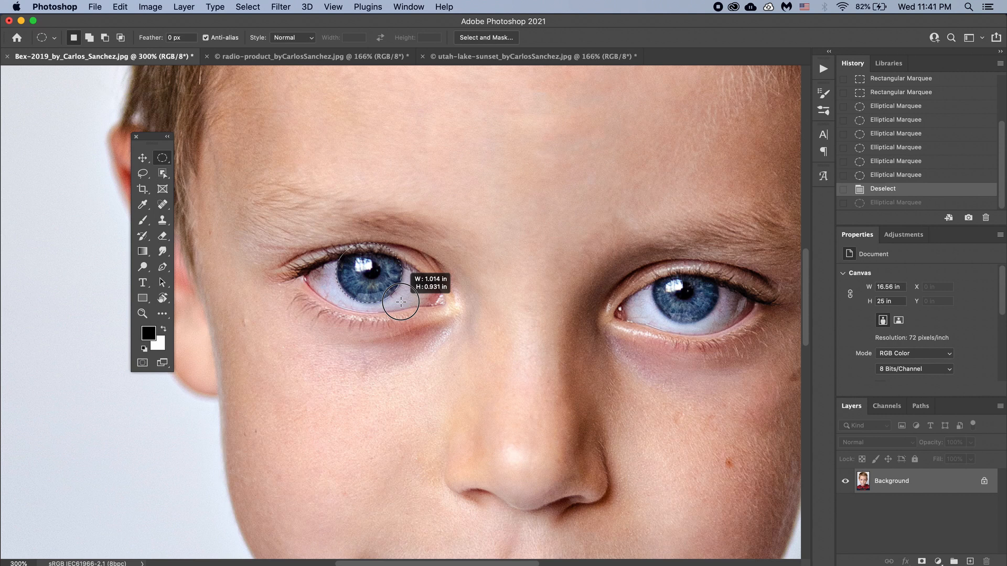
drag(400, 302, 401, 302)
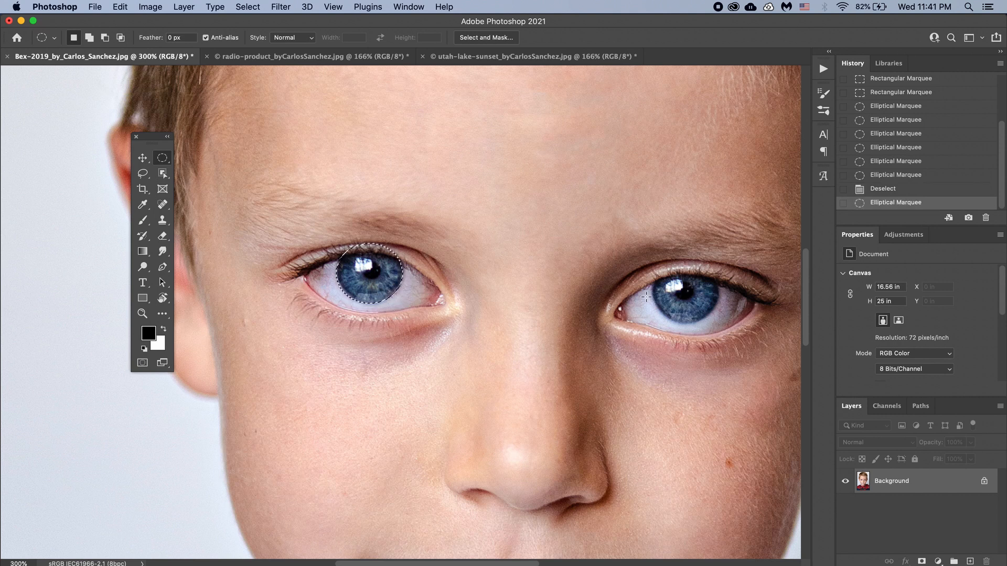
Add a circular selection about 0.94 in wide around the iris of the other eye.
key(shift)
drag(648, 263, 710, 322)
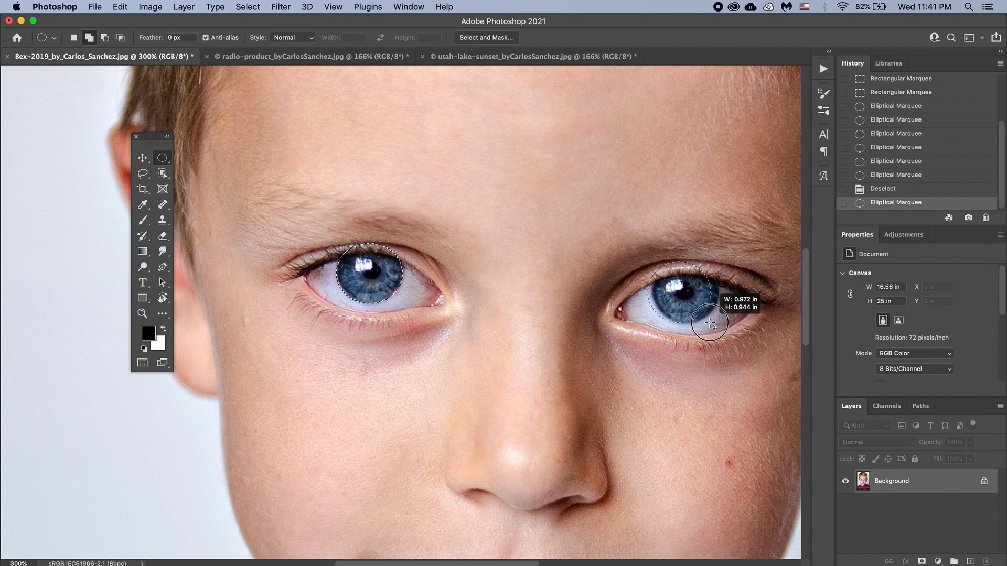
drag(709, 322, 714, 322)
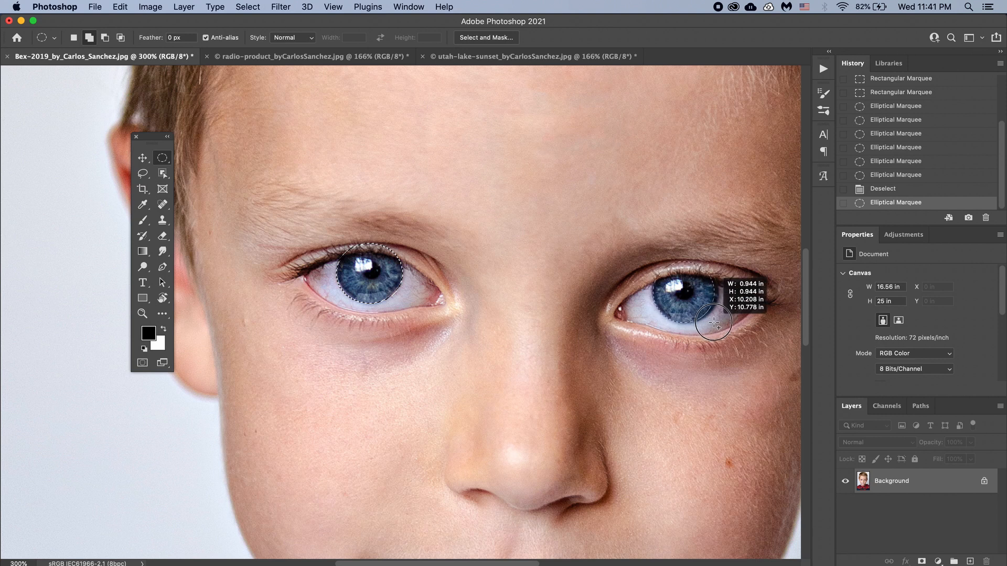
drag(714, 322, 720, 322)
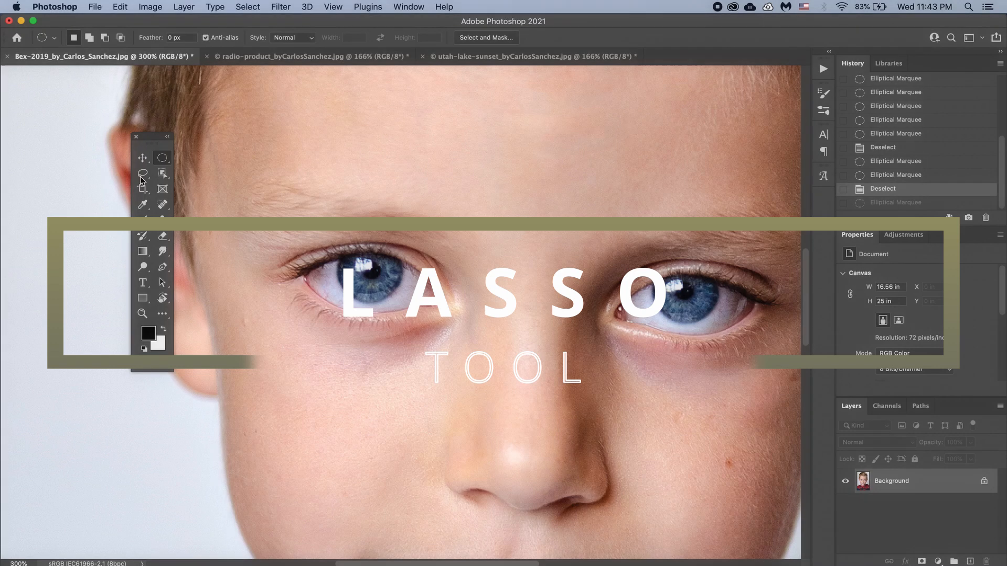
Trace the visible eyeball on the image's left freehand with the Lasso tool, following the upper and lower lids.
click(142, 176)
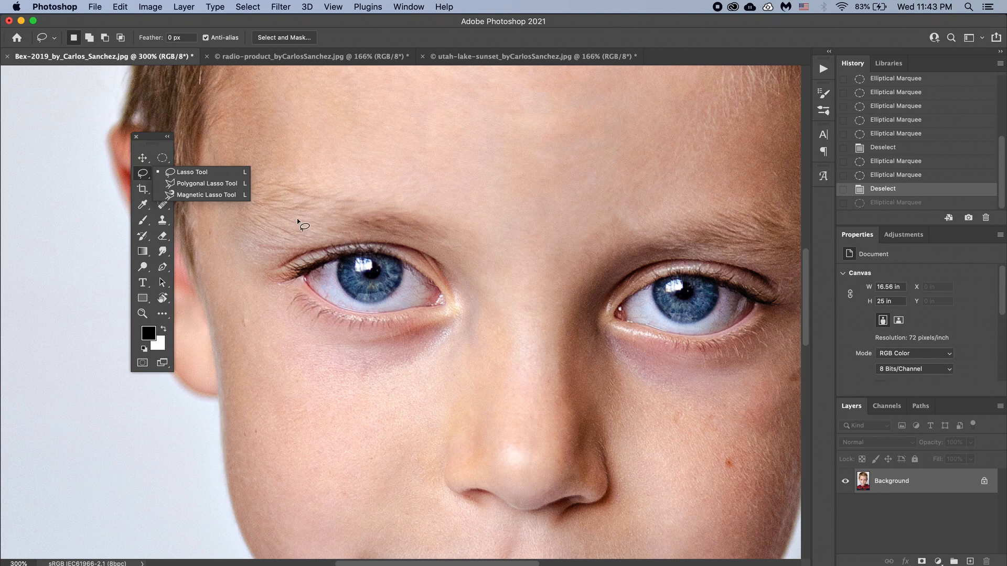
click(209, 173)
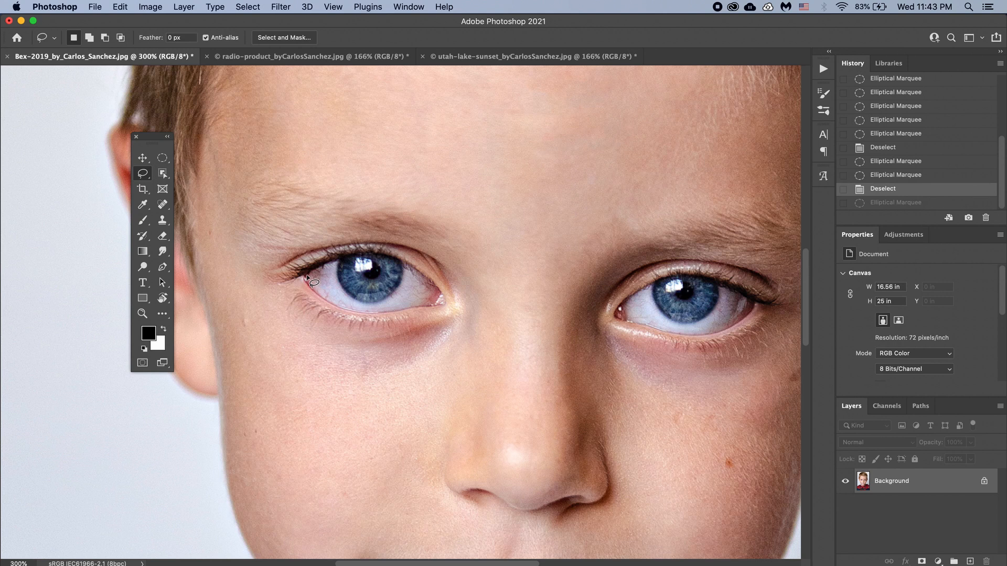
mouse_move(314, 271)
mouse_down()
mouse_move(381, 259)
mouse_move(427, 283)
mouse_up()
mouse_move(390, 312)
mouse_down()
mouse_move(326, 298)
mouse_move(305, 279)
mouse_up()
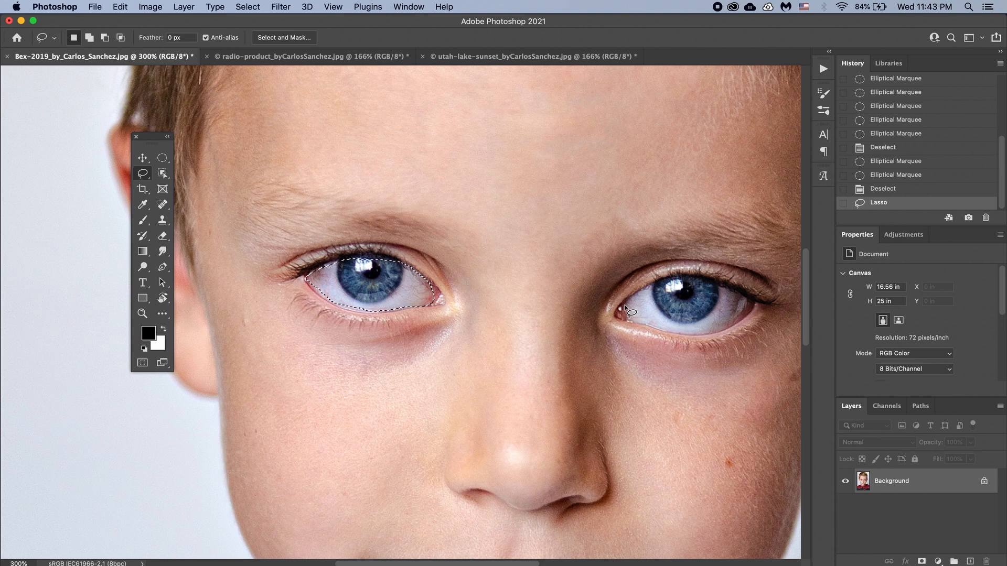
Replace the selection with a Lasso outline of the other eye and add the missed strips along its lower lid.
mouse_move(623, 310)
mouse_down()
mouse_move(655, 282)
mouse_move(730, 288)
mouse_move(740, 301)
mouse_move(733, 322)
mouse_up()
drag(669, 329, 623, 315)
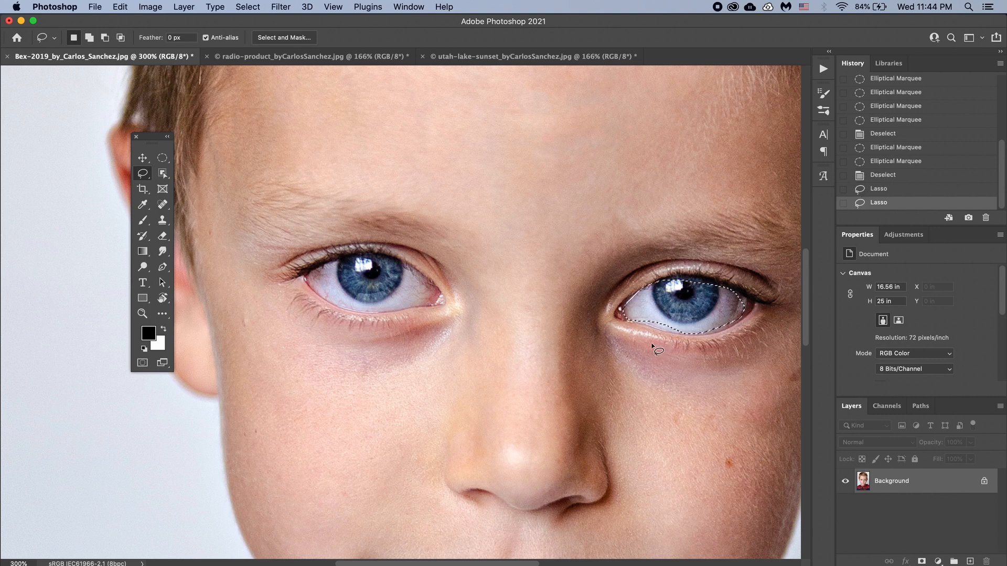
key(shift)
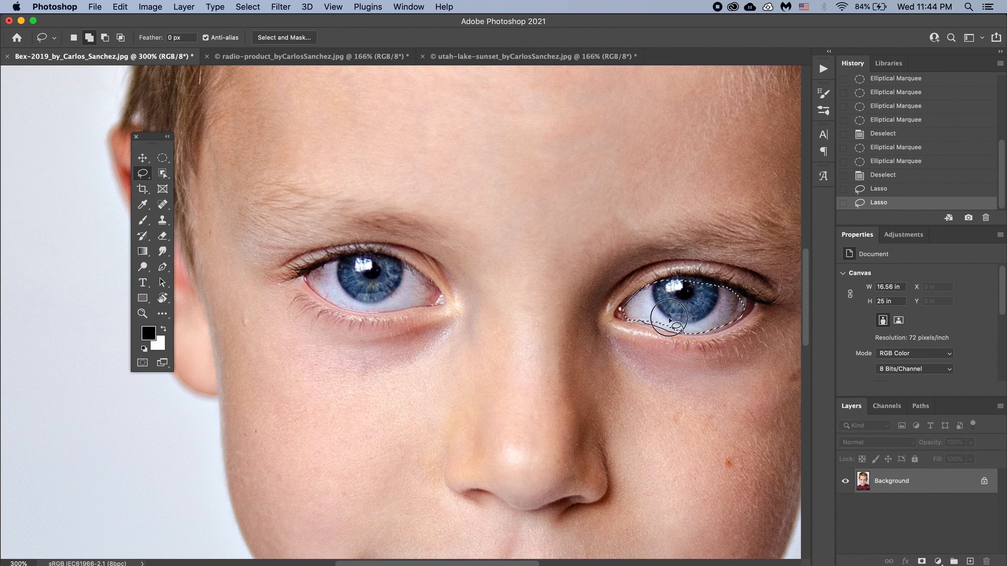
drag(639, 318, 643, 320)
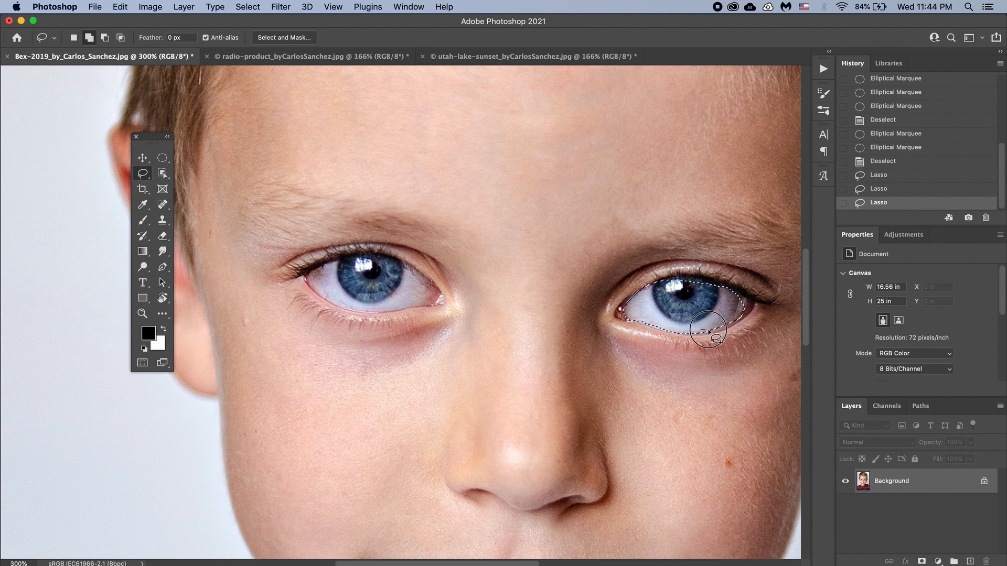
mouse_move(727, 327)
mouse_down()
mouse_move(748, 302)
mouse_move(737, 291)
mouse_move(700, 328)
mouse_move(726, 327)
mouse_move(721, 283)
mouse_move(680, 277)
mouse_move(645, 295)
mouse_move(718, 315)
mouse_up()
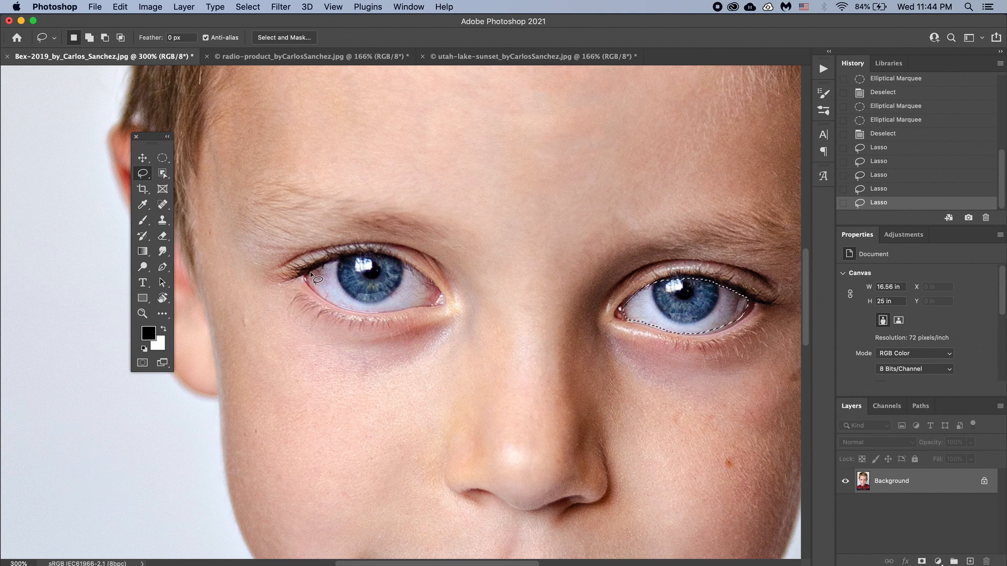
Retrace the eye on the image's left with the Lasso, then replace that selection with a fresh outline of the other eye.
mouse_move(309, 274)
mouse_down()
mouse_move(393, 260)
mouse_move(438, 295)
mouse_move(370, 315)
mouse_move(330, 302)
mouse_move(305, 277)
mouse_up()
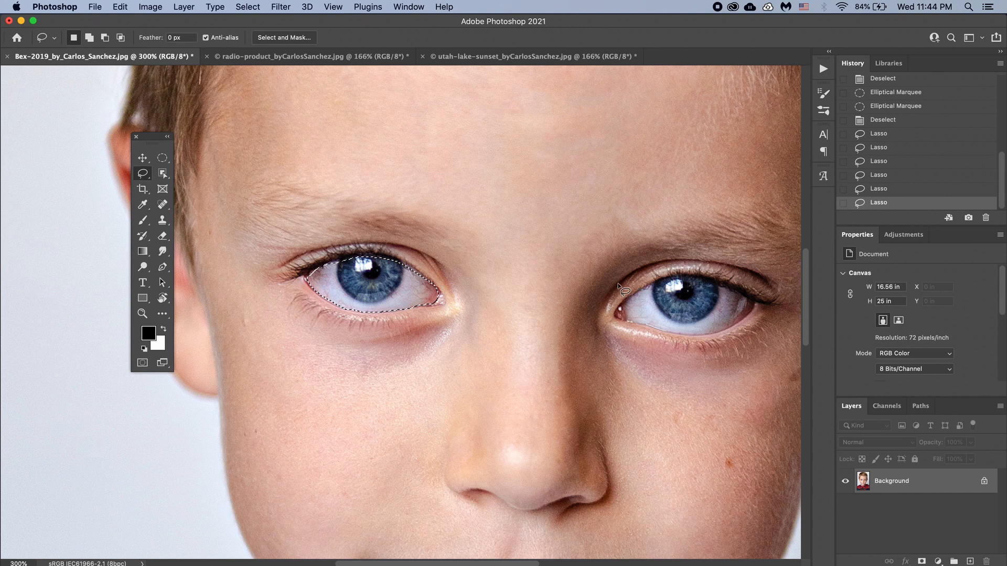
mouse_move(615, 316)
mouse_down()
mouse_move(624, 296)
mouse_move(666, 277)
mouse_move(740, 290)
mouse_move(734, 317)
mouse_move(703, 325)
mouse_move(618, 317)
mouse_move(664, 334)
mouse_move(721, 329)
mouse_move(731, 317)
mouse_move(620, 313)
mouse_up()
Refine the Lasso selection by subtracting the excess at the eye's inner corner and adding the missed area along the upper lid.
key(shift)
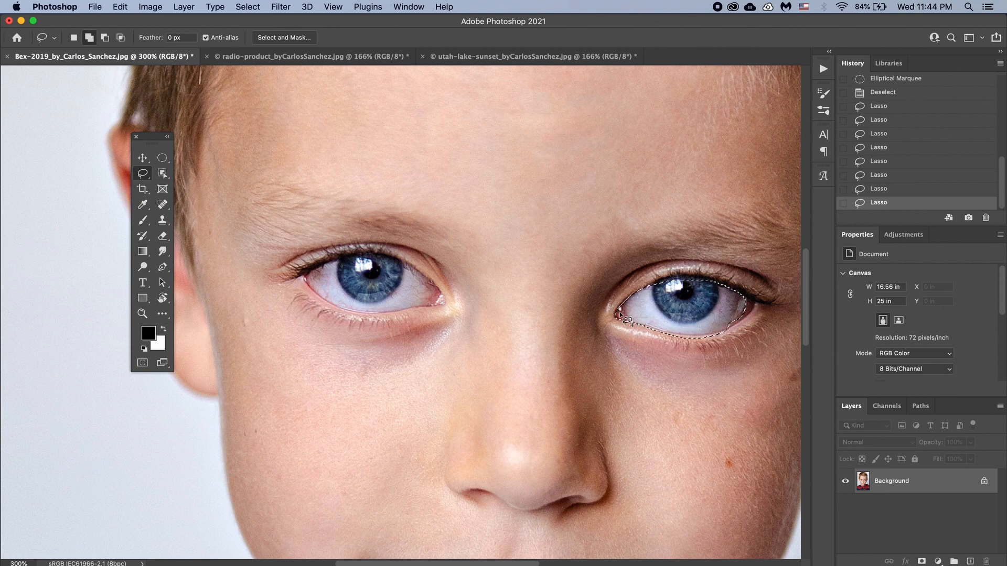
key(alt)
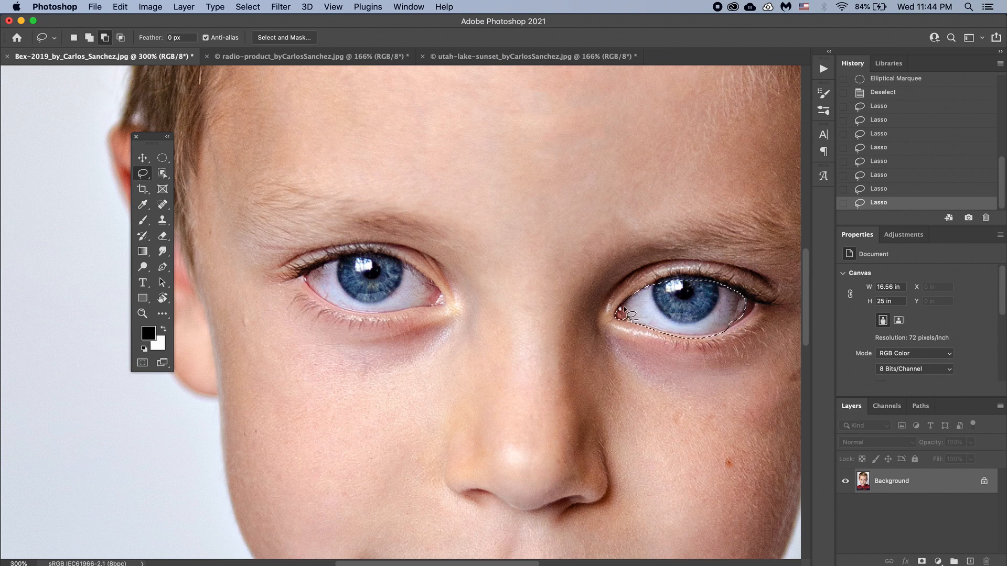
mouse_move(621, 303)
mouse_down()
mouse_move(628, 320)
mouse_move(613, 324)
mouse_move(604, 306)
mouse_move(621, 302)
mouse_up()
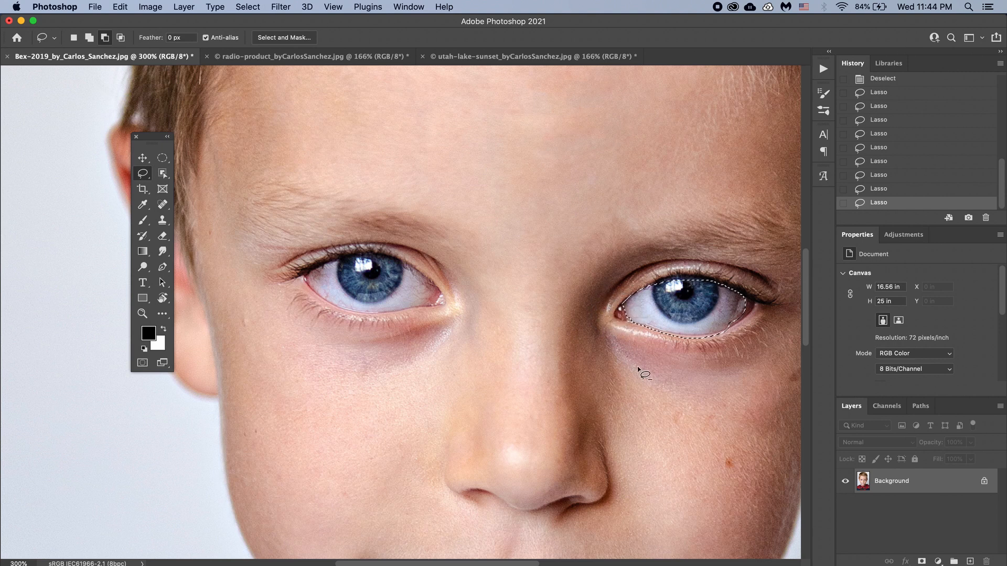
key(shift)
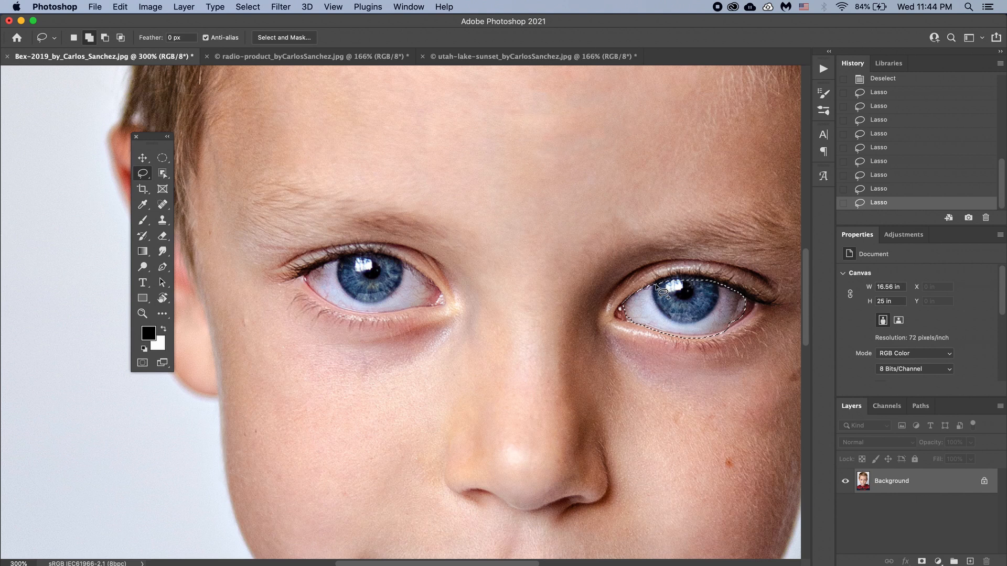
mouse_move(649, 286)
mouse_down()
mouse_move(720, 288)
mouse_move(711, 300)
mouse_move(648, 286)
mouse_up()
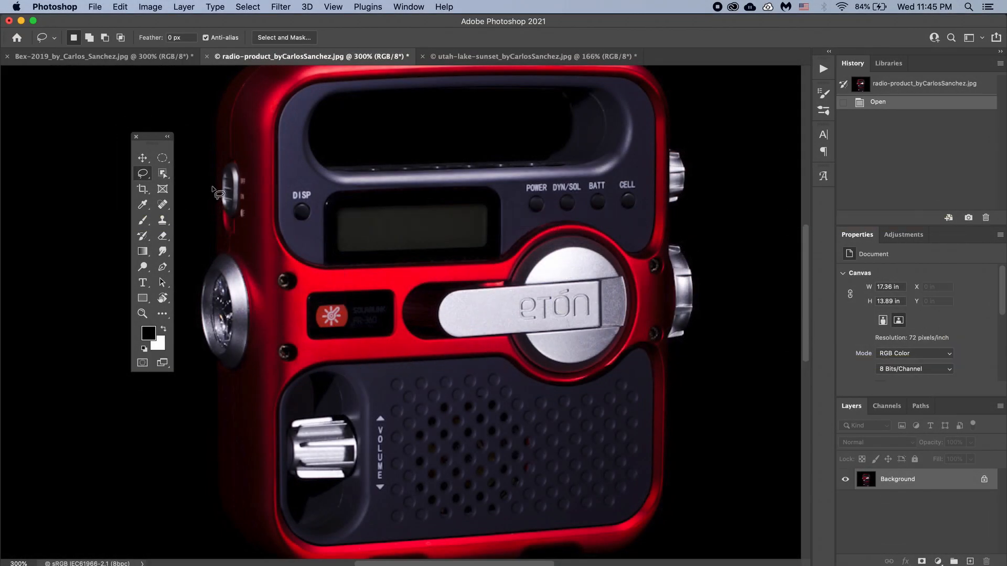
In the radio image, outline the straight-edged part of the crank handle with the Polygonal Lasso and deselect it.
click(142, 174)
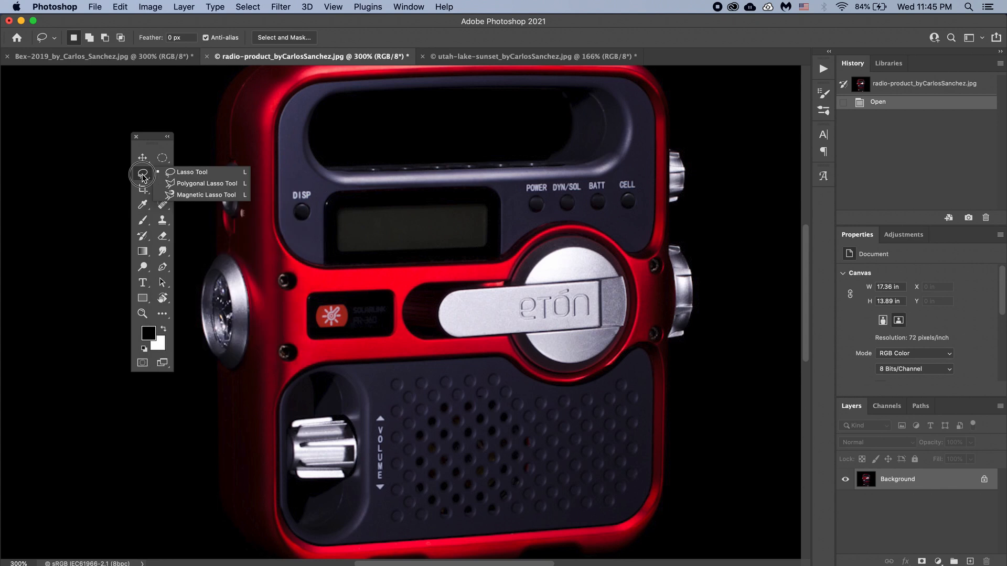
click(194, 185)
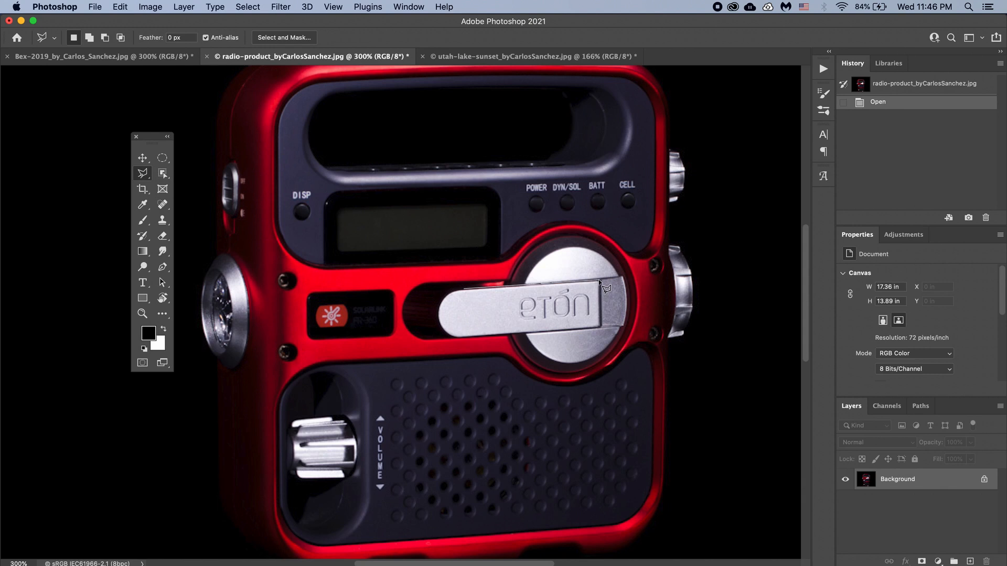
click(594, 331)
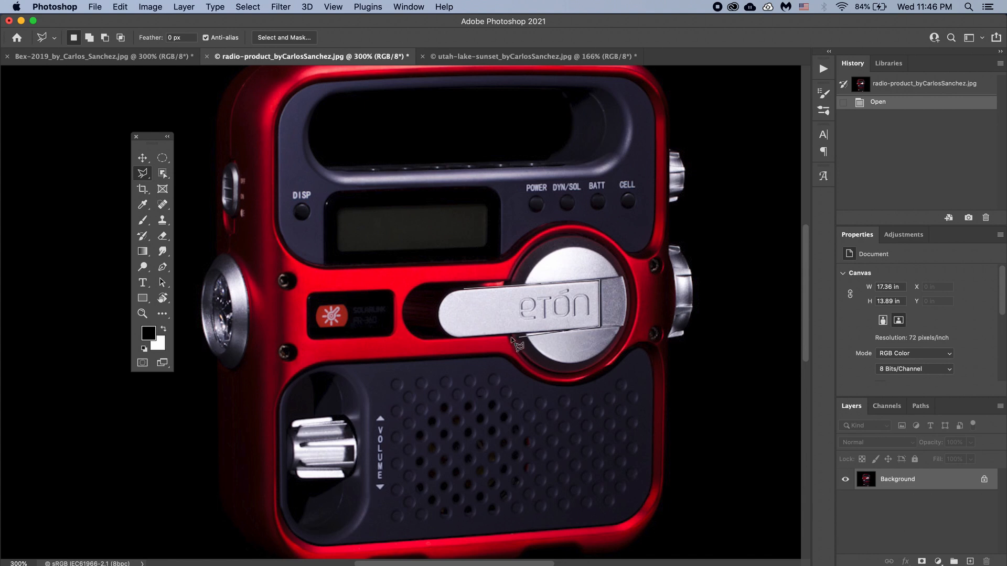
click(460, 339)
key(super+d)
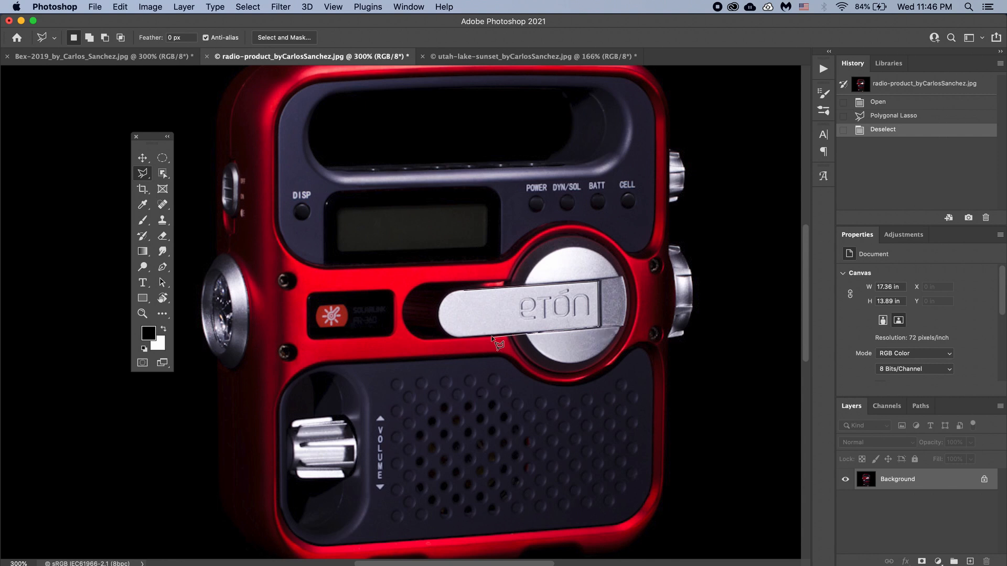
Finish another polygonal outline of the handle, undo it, and retrace the handle's straight edges back to the starting corner.
click(461, 337)
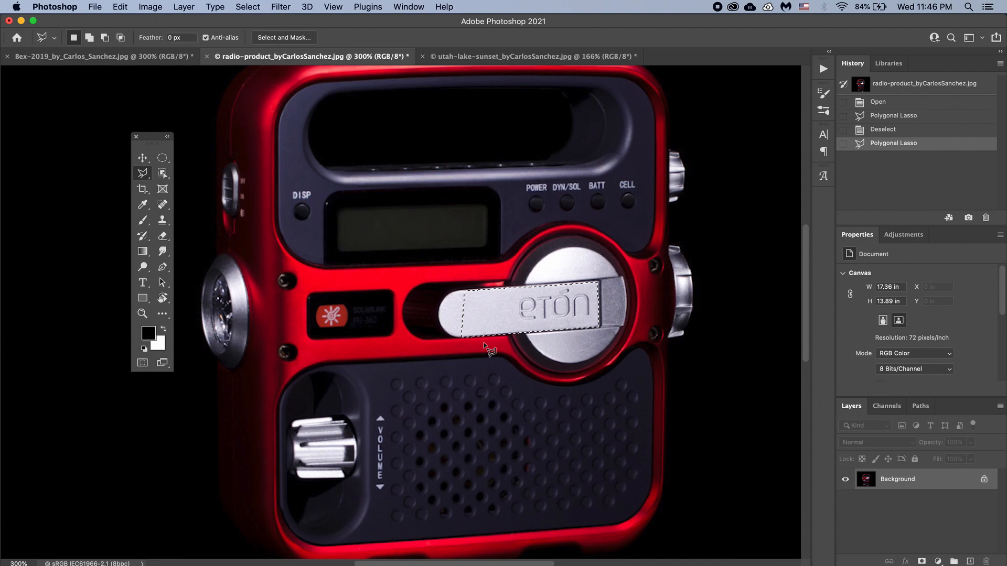
key(super+z)
click(466, 291)
click(597, 282)
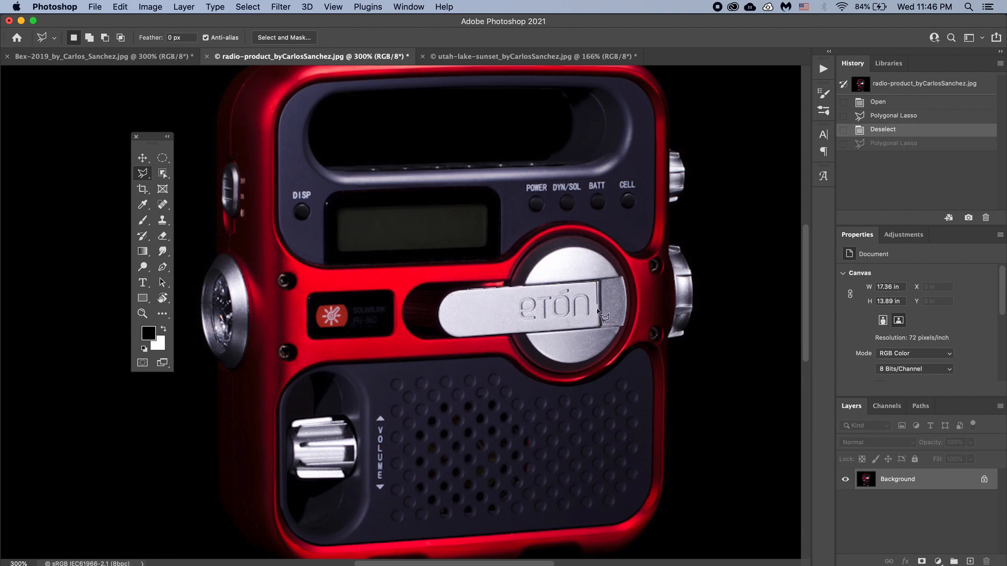
click(599, 325)
click(466, 292)
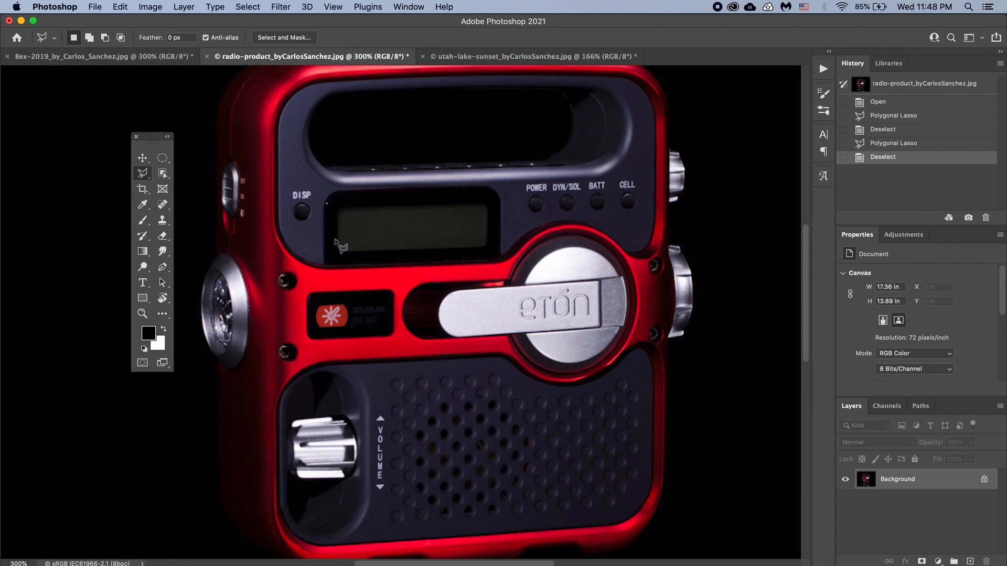
Select the radio's upper dark panel with the Quick Selection tool at brush size 45 and add the lower speaker panel.
click(163, 175)
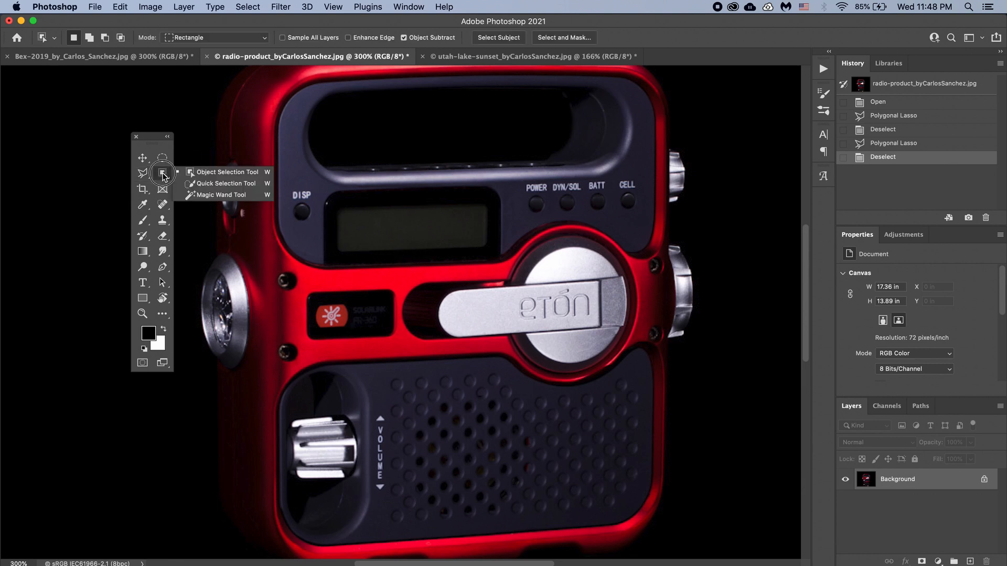
click(229, 184)
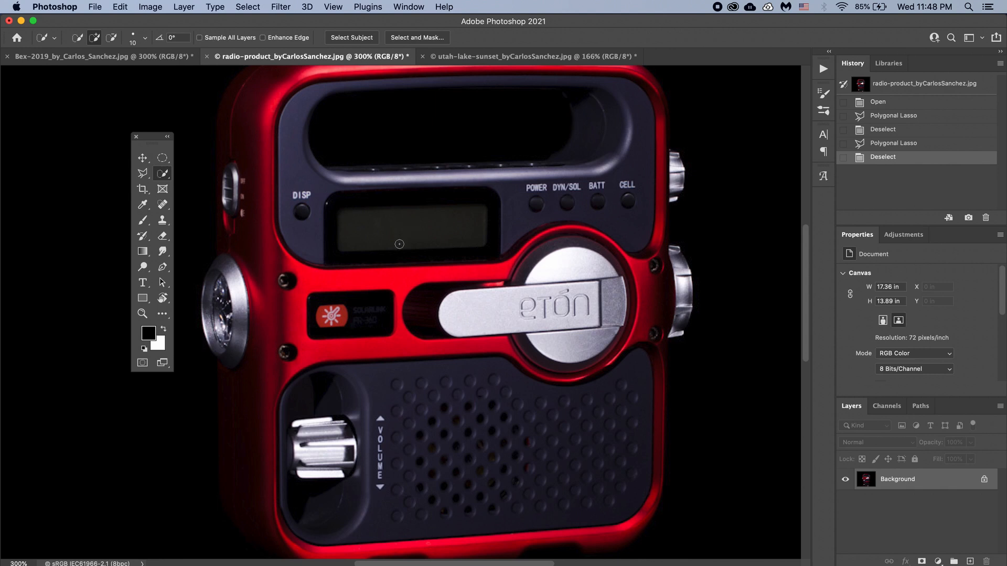
key(bracketright)
key(bracketright)
key(bracketright)
mouse_move(489, 222)
mouse_down()
mouse_move(348, 228)
mouse_move(319, 213)
mouse_up()
mouse_move(310, 164)
mouse_down()
mouse_move(333, 143)
mouse_move(406, 142)
mouse_up()
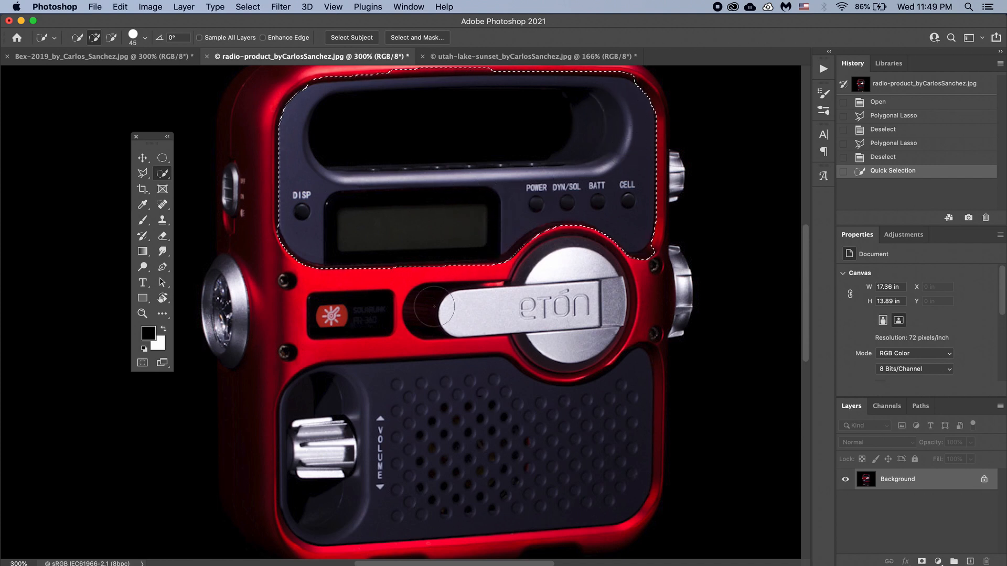
drag(340, 410, 433, 452)
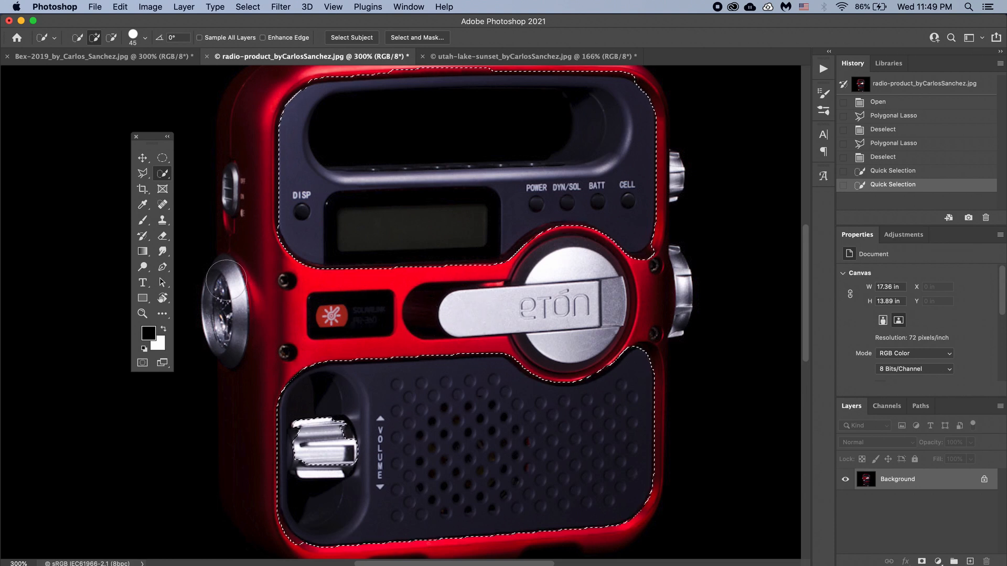
Add the round silver knob on the radio's outer side to the Quick Selection.
mouse_move(222, 277)
mouse_down()
mouse_move(222, 350)
mouse_move(218, 321)
mouse_up()
drag(217, 286, 217, 282)
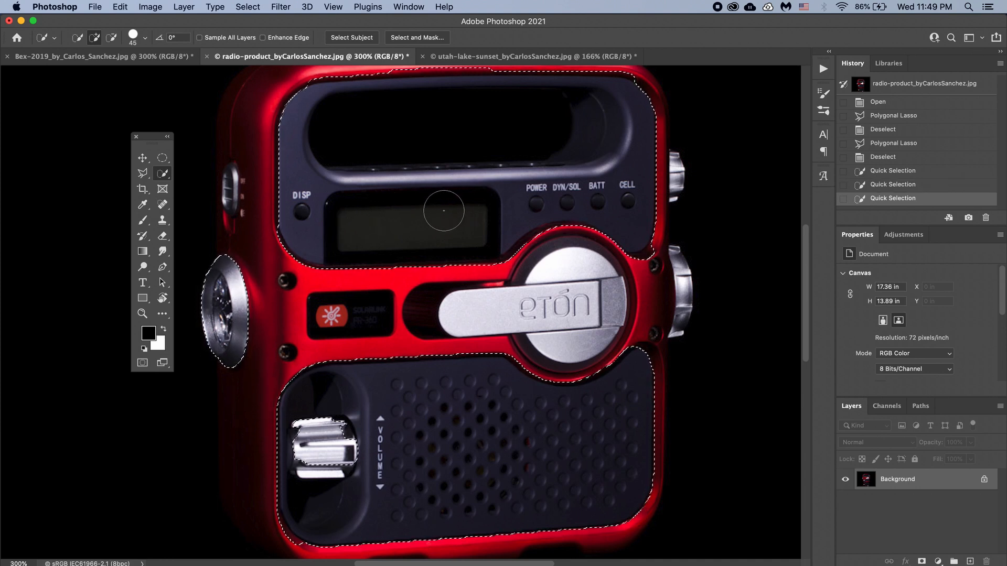
Subtract the red rim from the selection along the upper panel's top edge and add back the over-trimmed dark corner.
drag(397, 179, 423, 276)
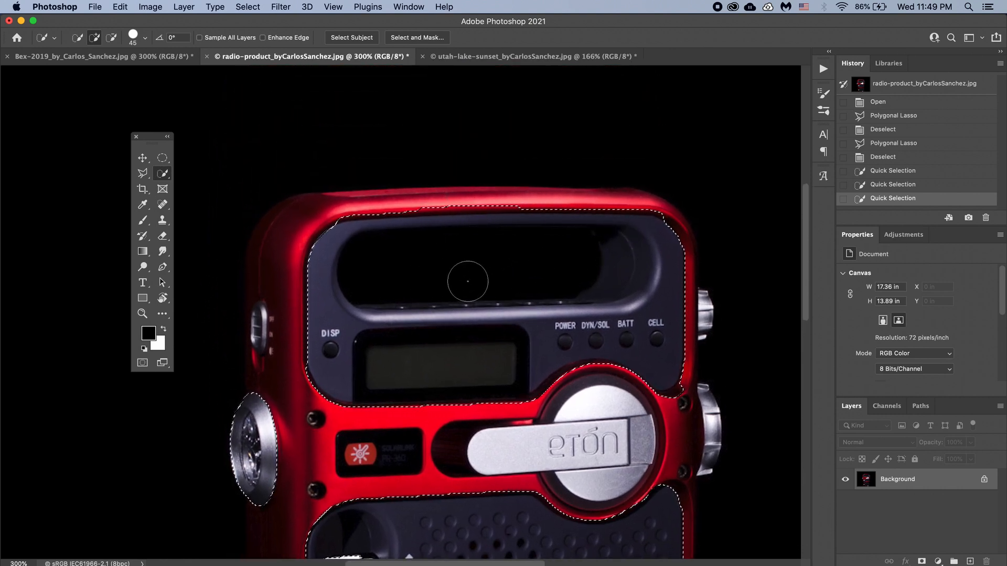
key(alt)
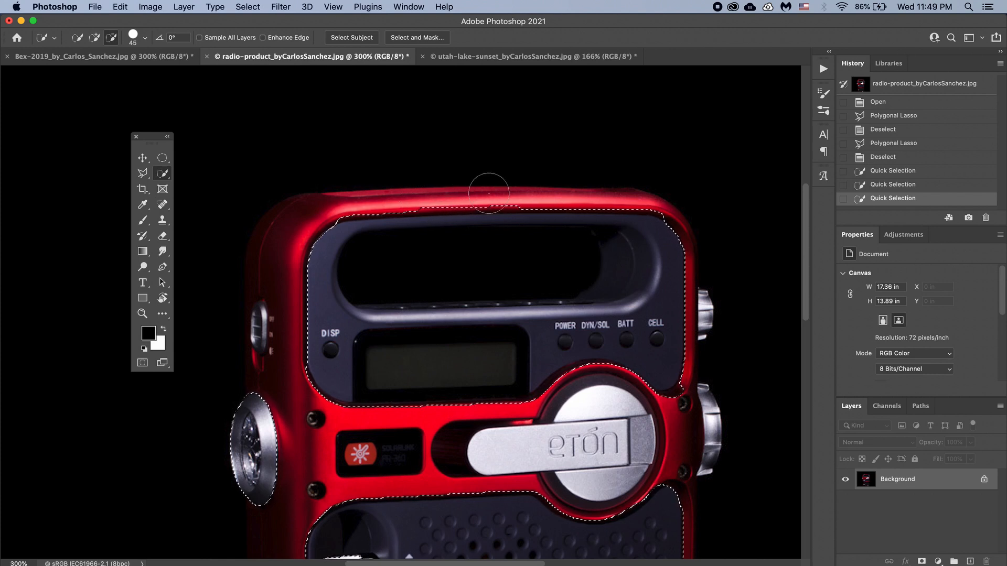
drag(517, 192, 517, 218)
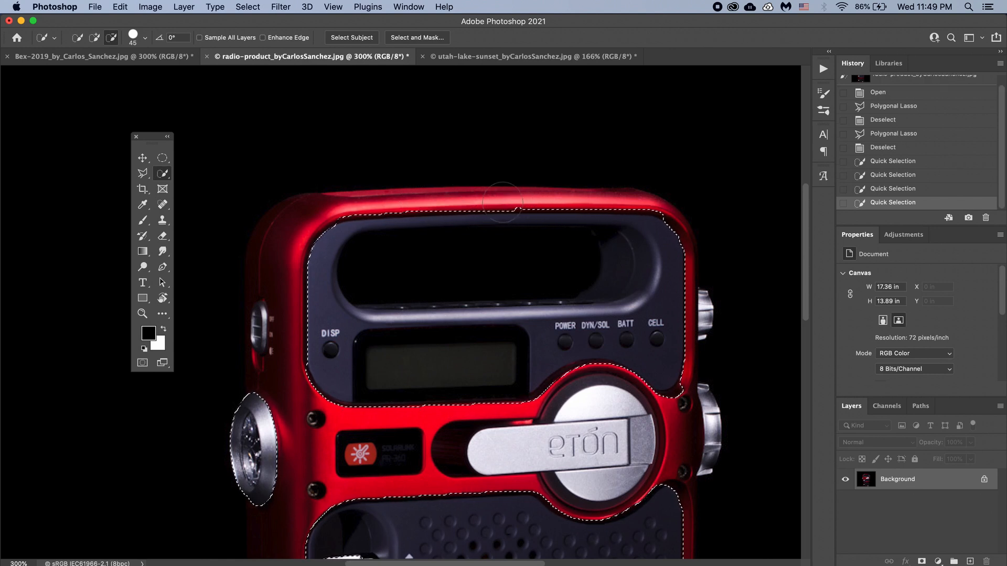
drag(519, 201, 472, 214)
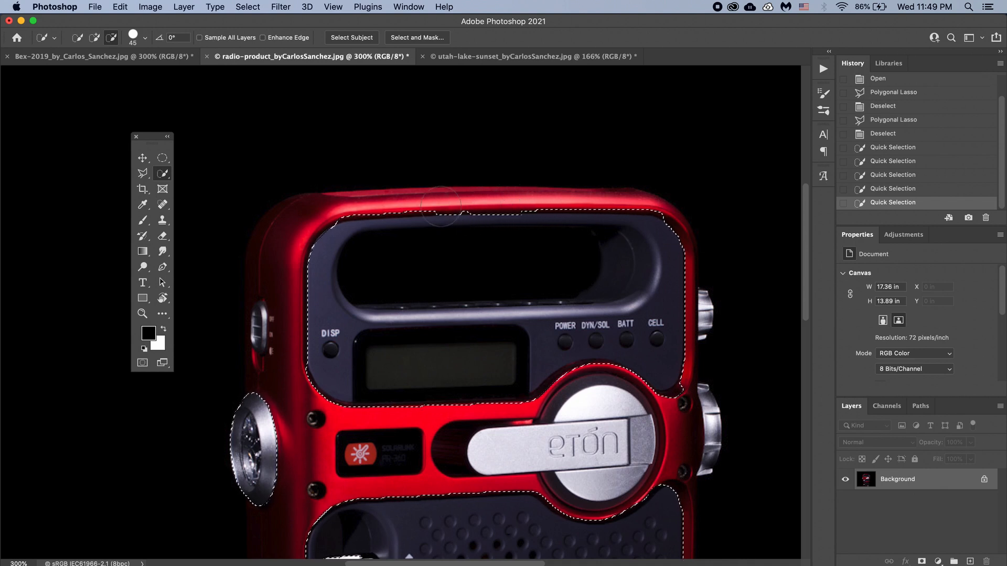
click(420, 206)
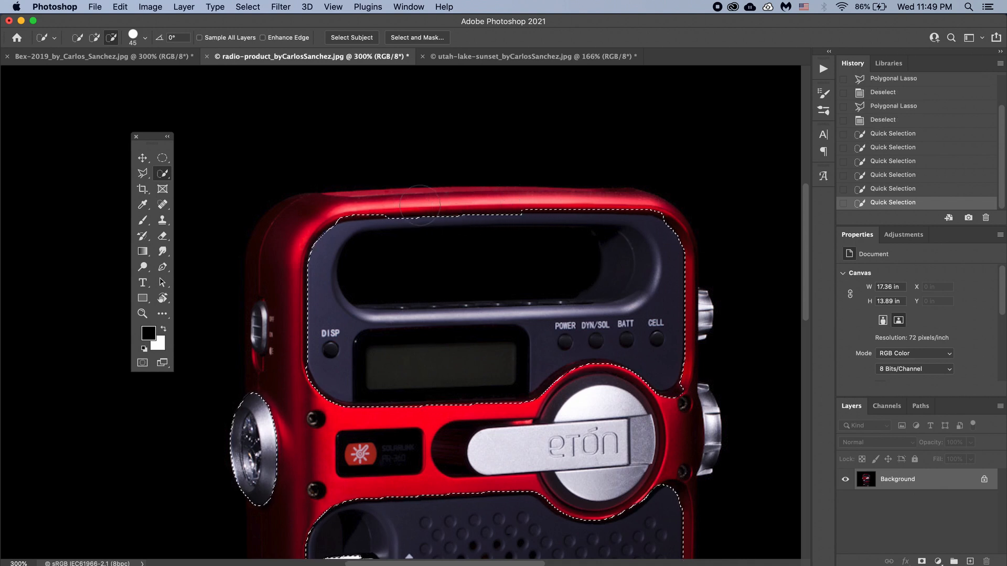
click(351, 215)
alt+click(339, 219)
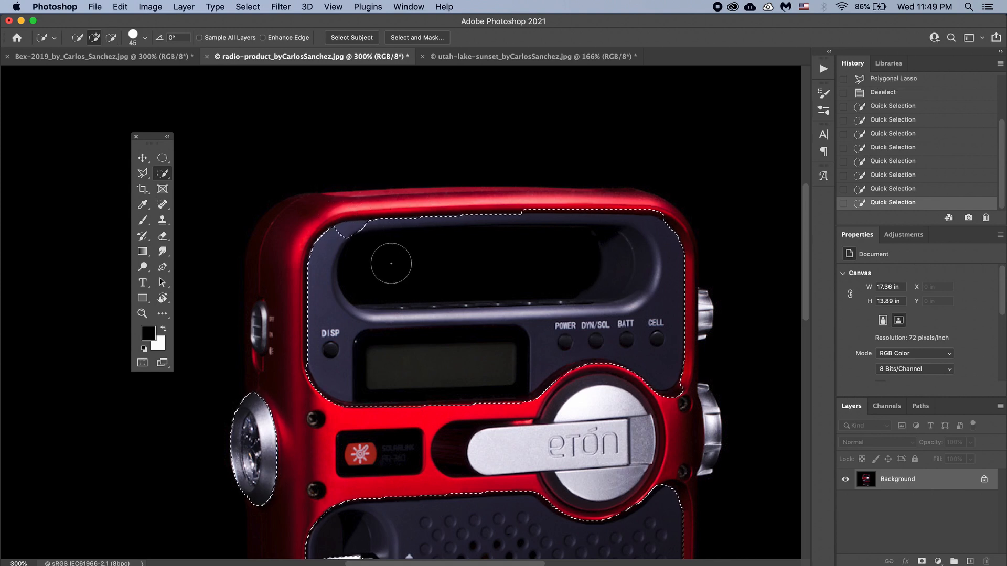
click(362, 239)
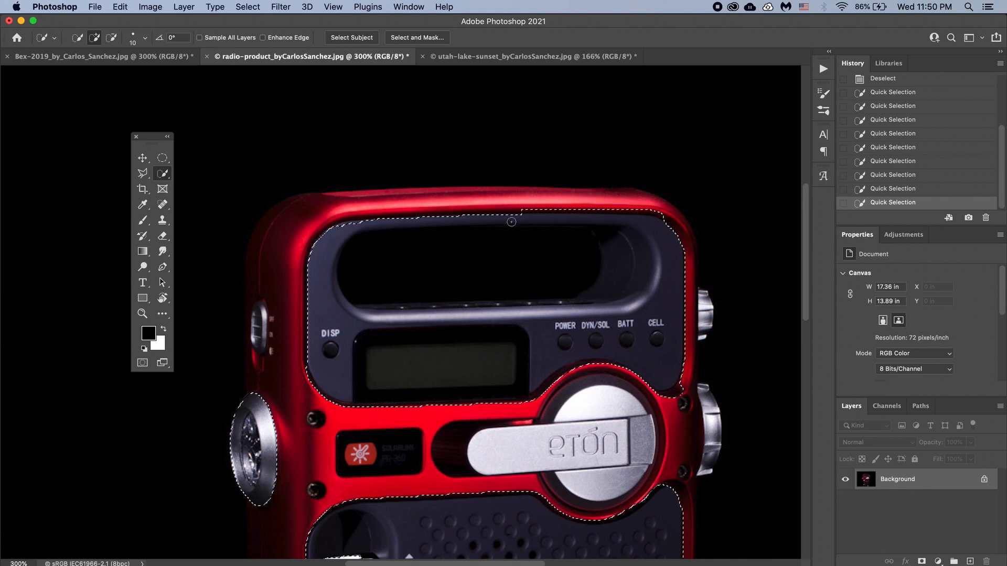
Trim the remaining excess along the upper panel's top edge and its lower corner near the DISP button, using brush size 10.
key(alt)
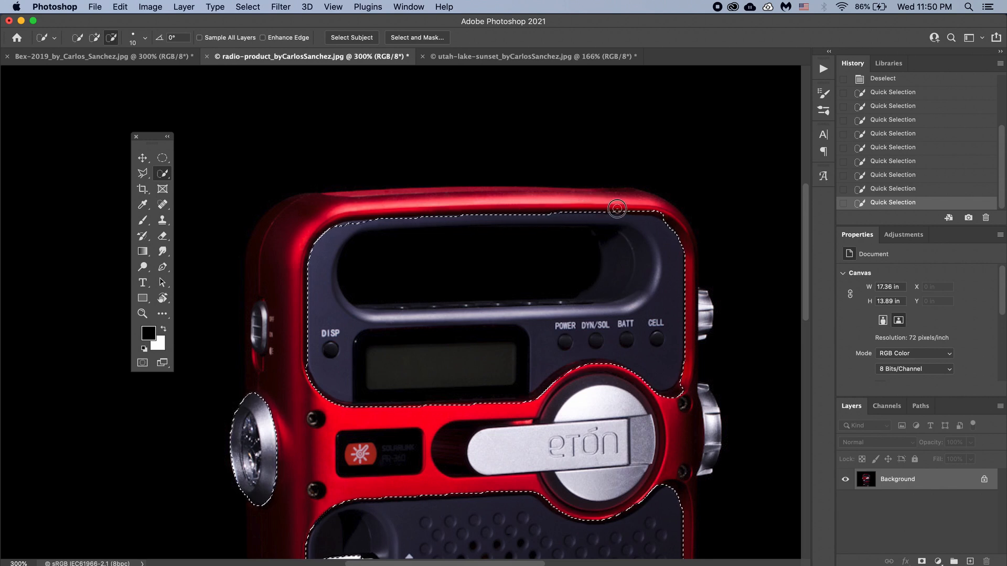
alt+click(661, 213)
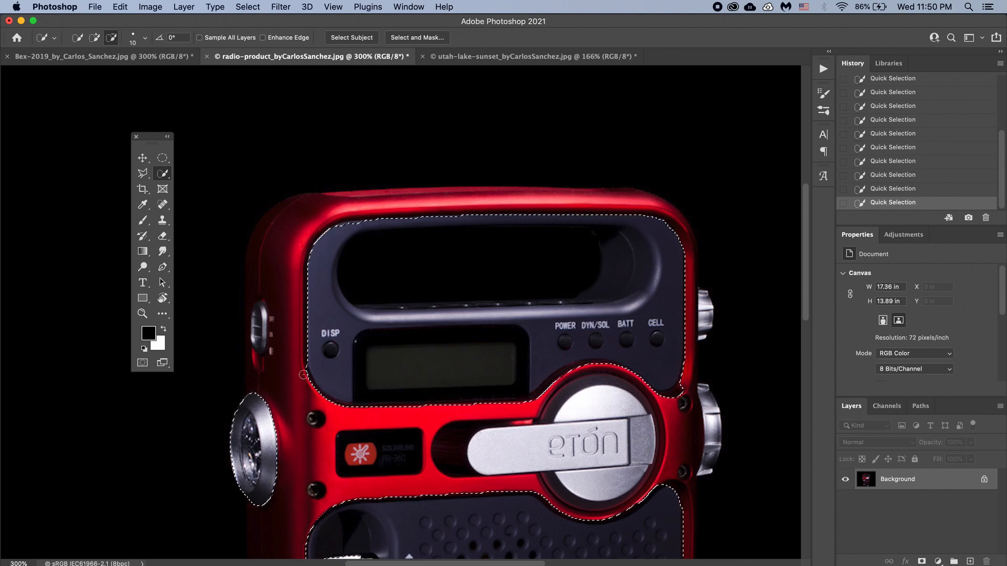
key(alt)
drag(310, 386, 336, 411)
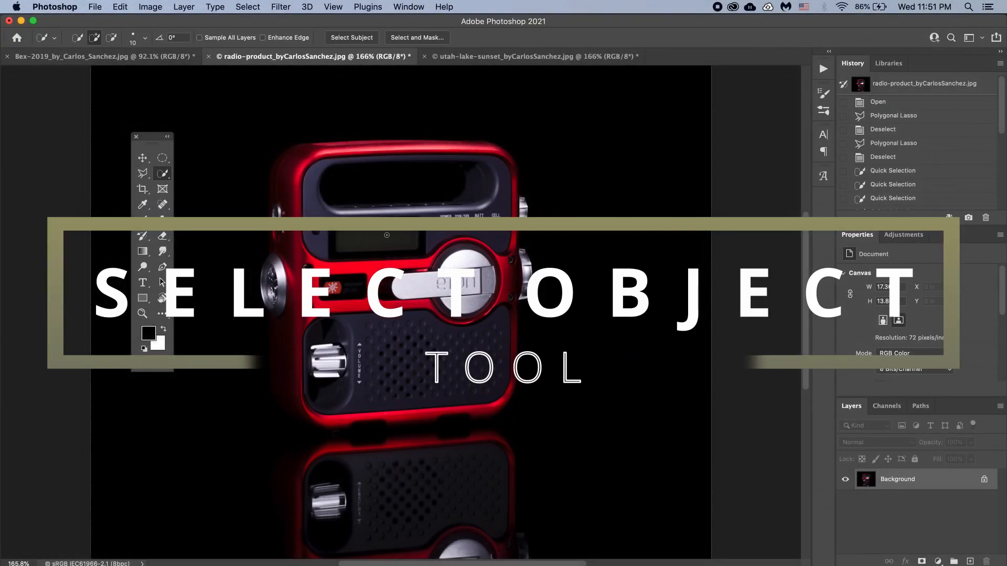
Select the whole radio with the Object Selection tool in Rectangle mode by framing it together with its reflection.
click(164, 178)
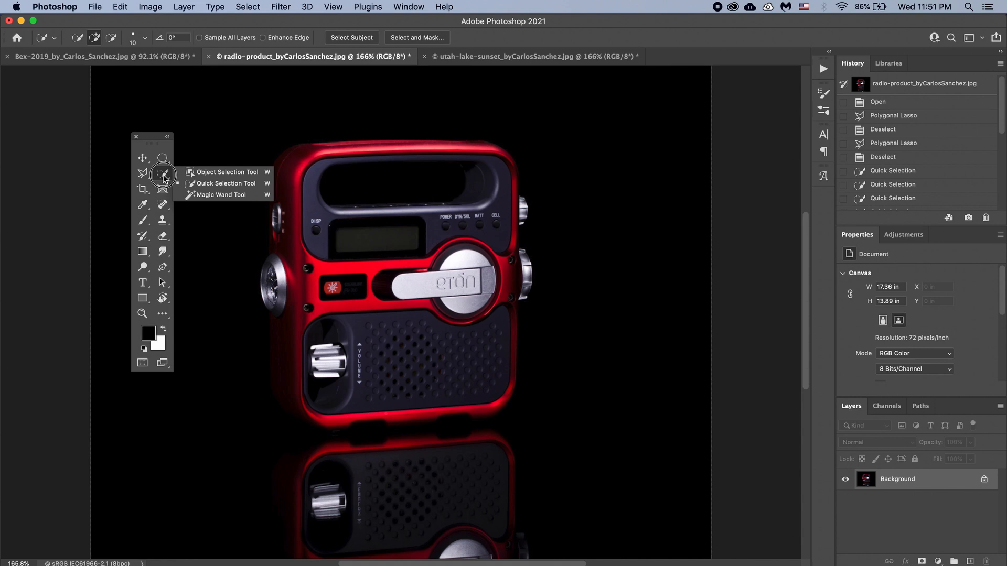
click(193, 174)
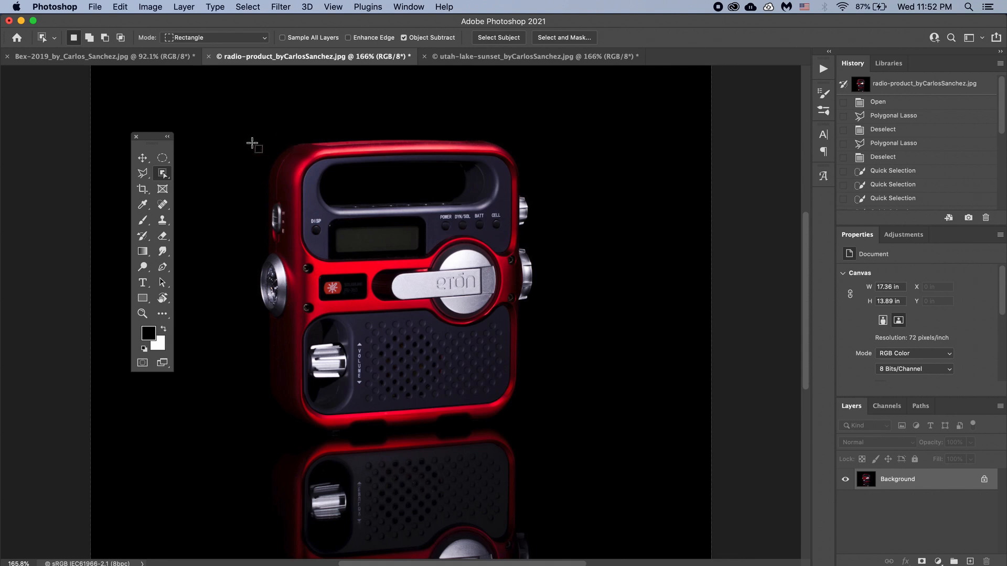
drag(231, 123, 578, 516)
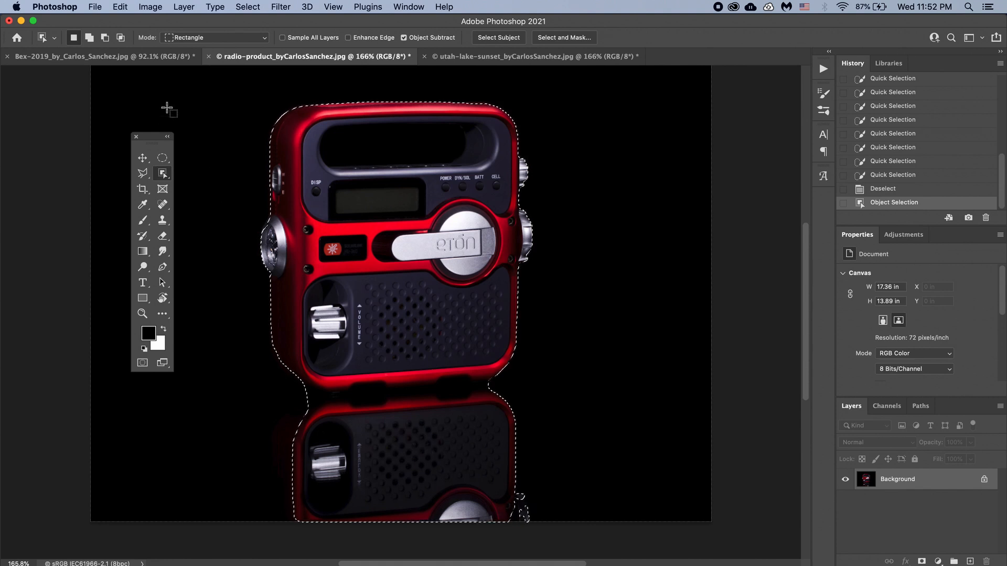
In the boy's portrait image, frame his head and shoulders with the Object Selection rectangle.
click(150, 58)
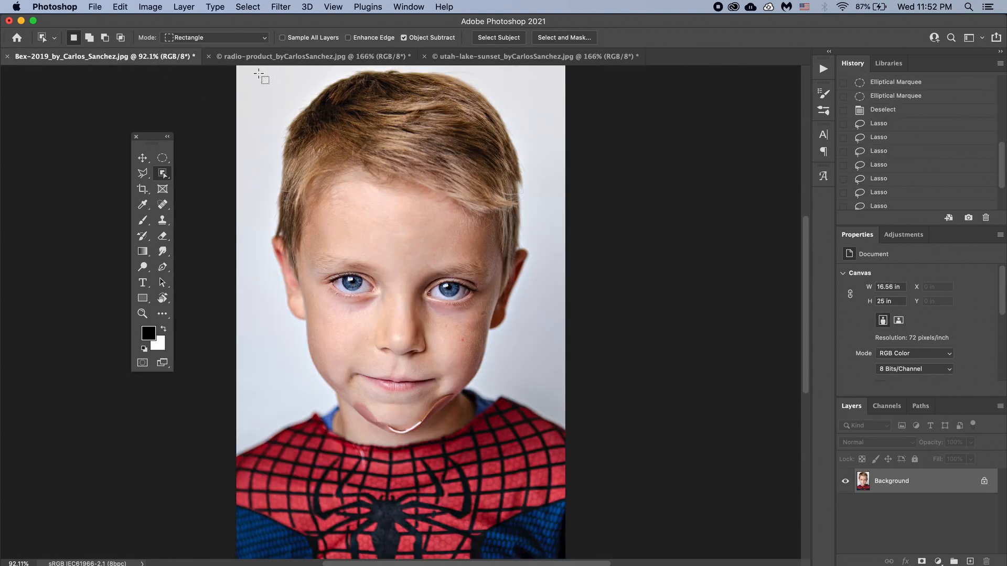
drag(258, 73, 564, 456)
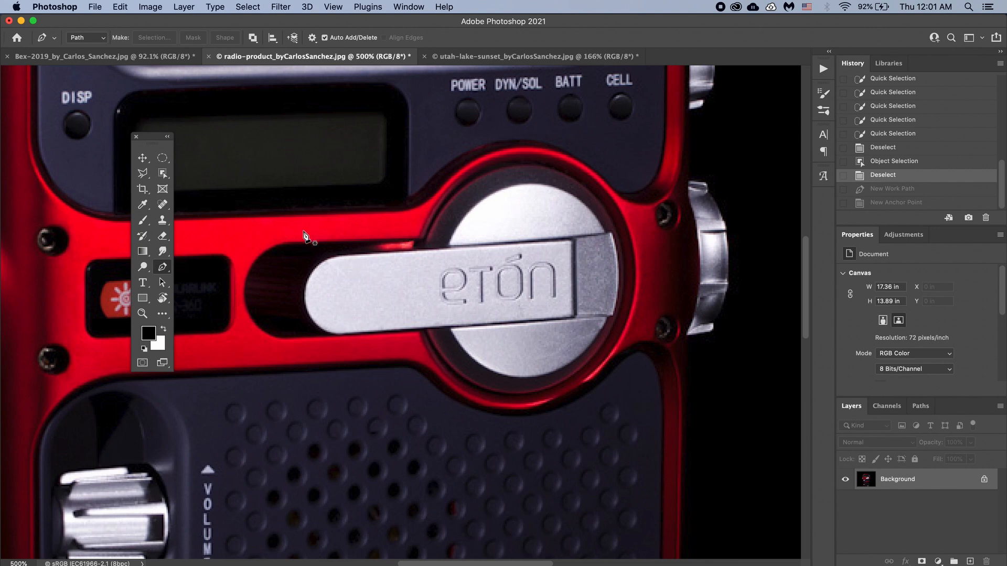
Trace the radio's crank handle with the Pen tool, following its straight edges and curving around the rounded end, and close the path.
click(344, 255)
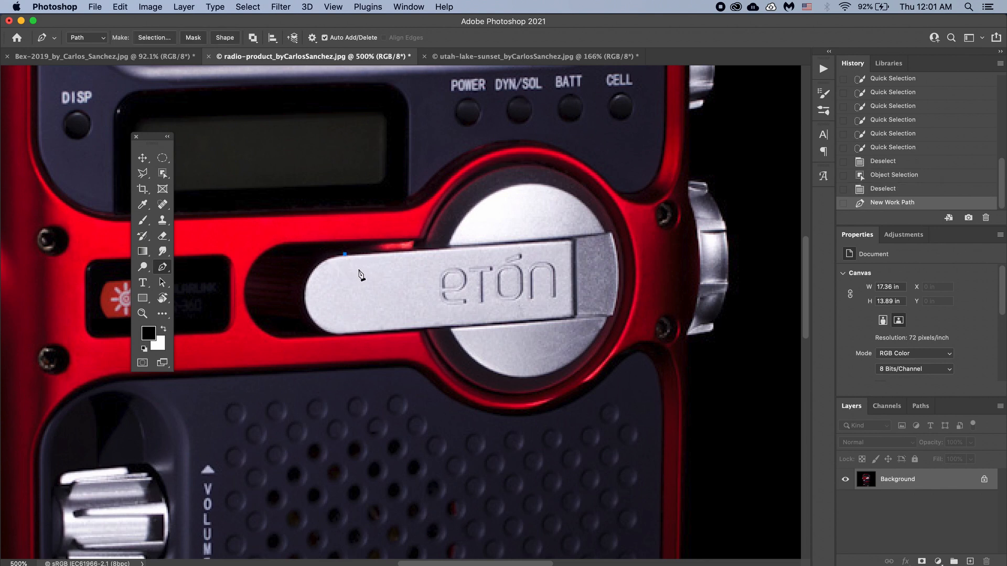
click(571, 240)
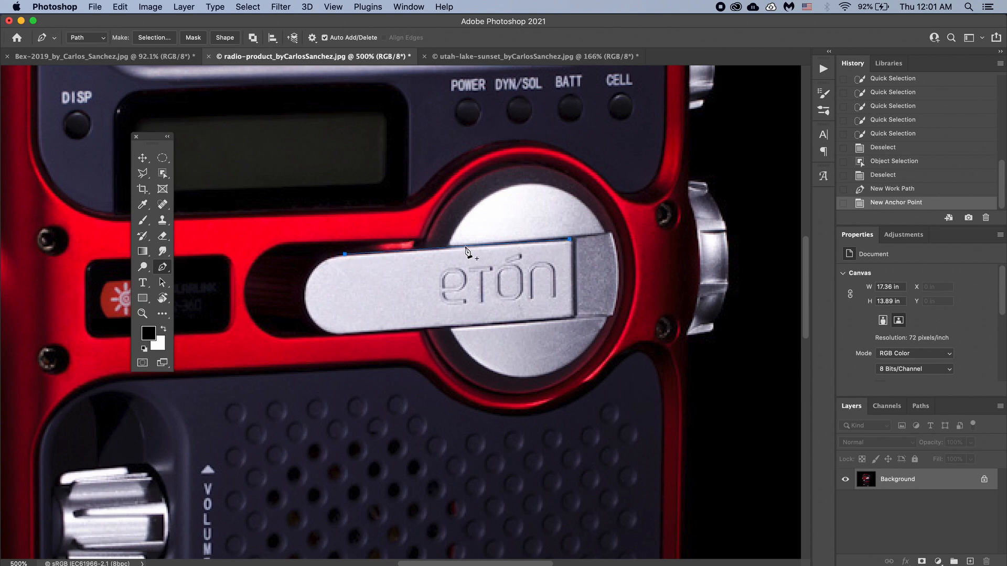
click(571, 316)
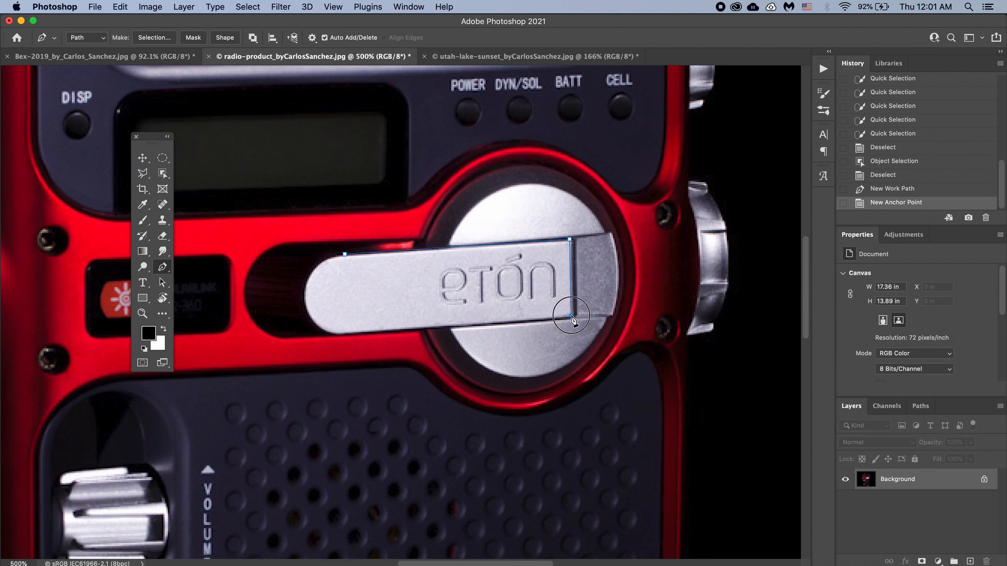
click(340, 334)
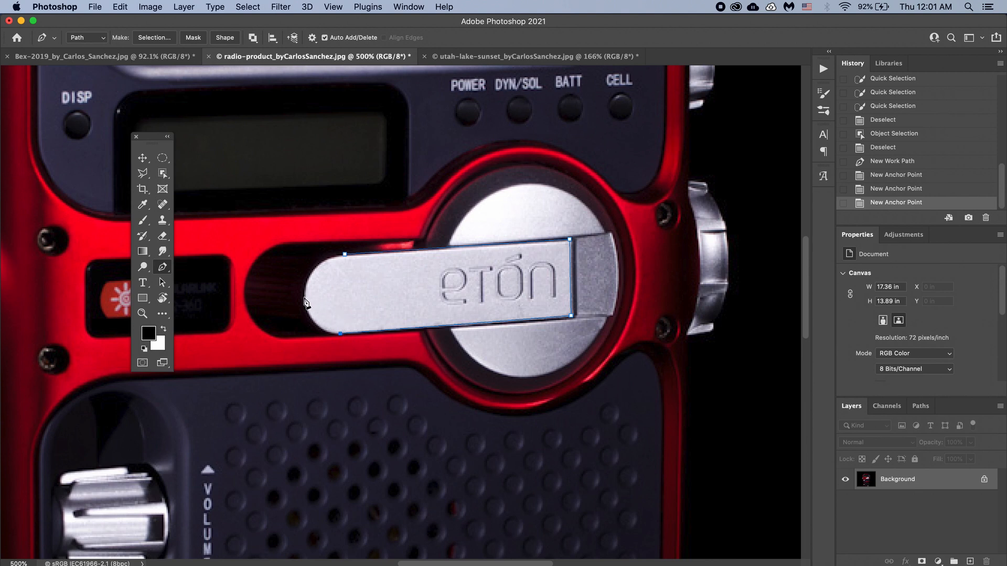
drag(304, 298, 302, 260)
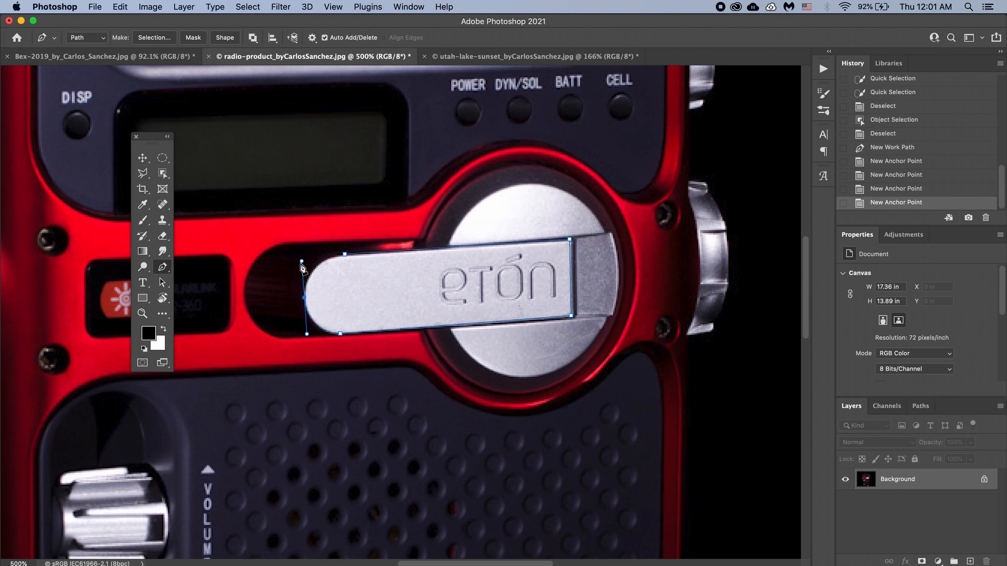
click(345, 255)
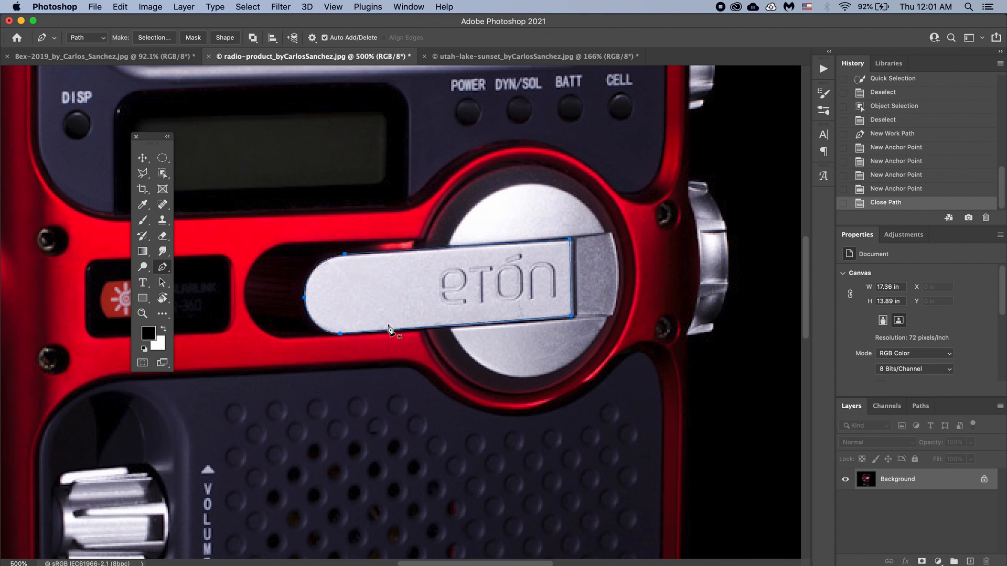
Start a second path with one straight segment on the handle's face and set the path options to 3 px thickness with Rubber Band enabled.
click(334, 293)
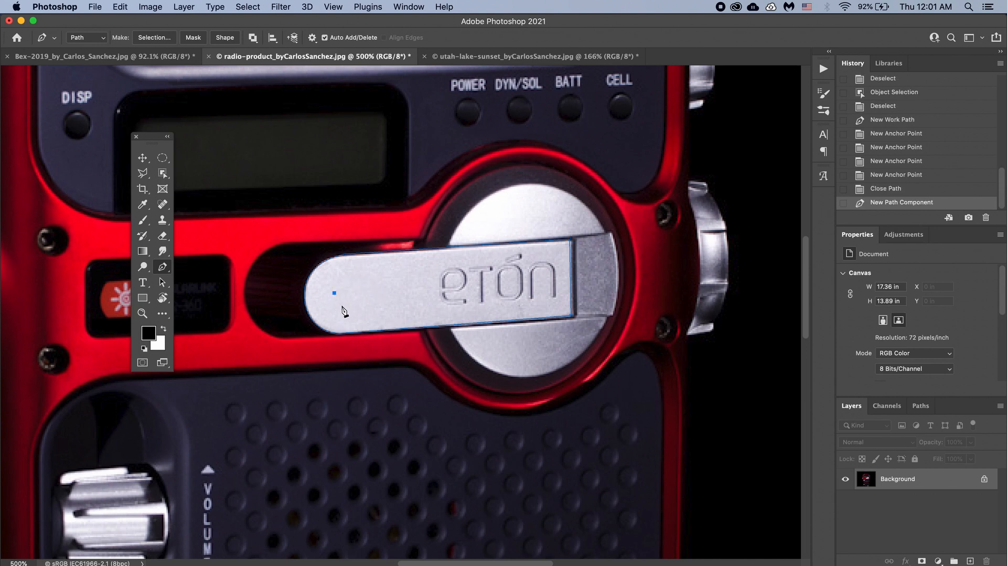
click(433, 271)
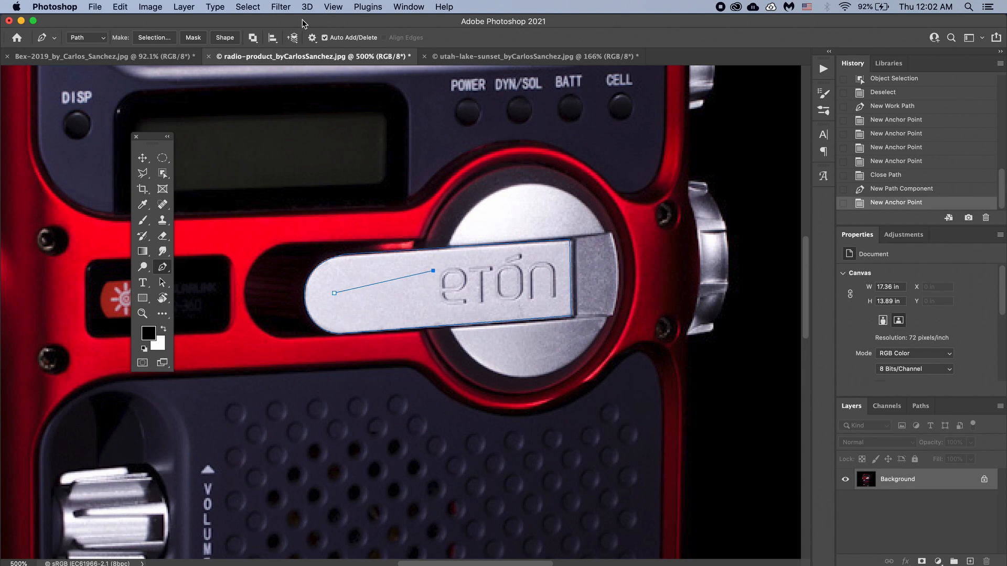
click(312, 38)
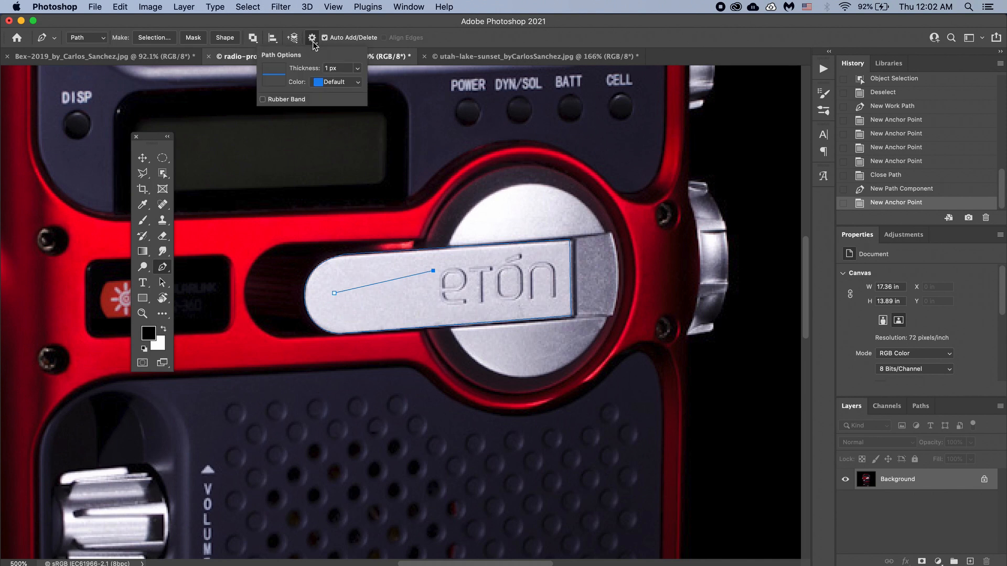
click(357, 71)
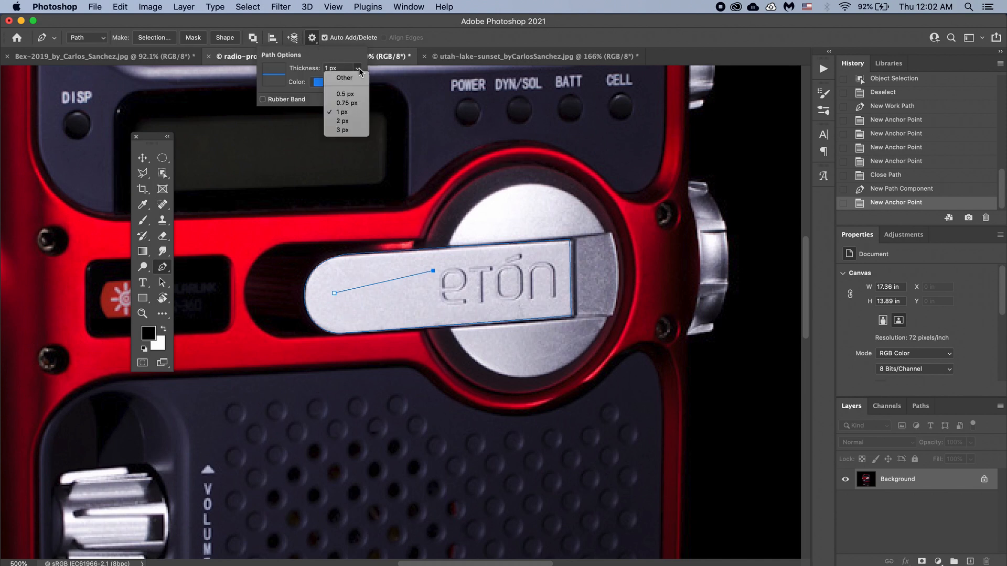
click(346, 130)
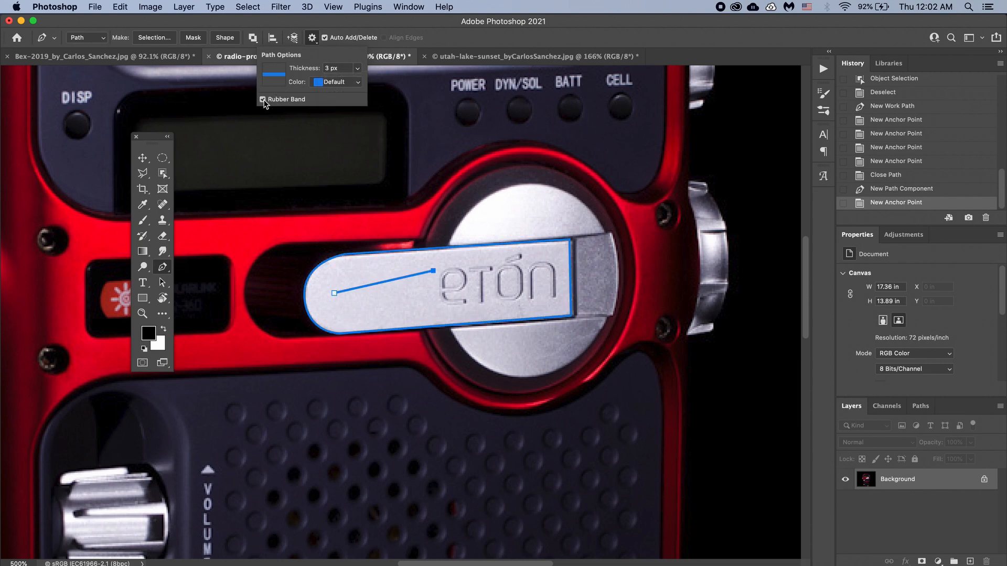
click(311, 40)
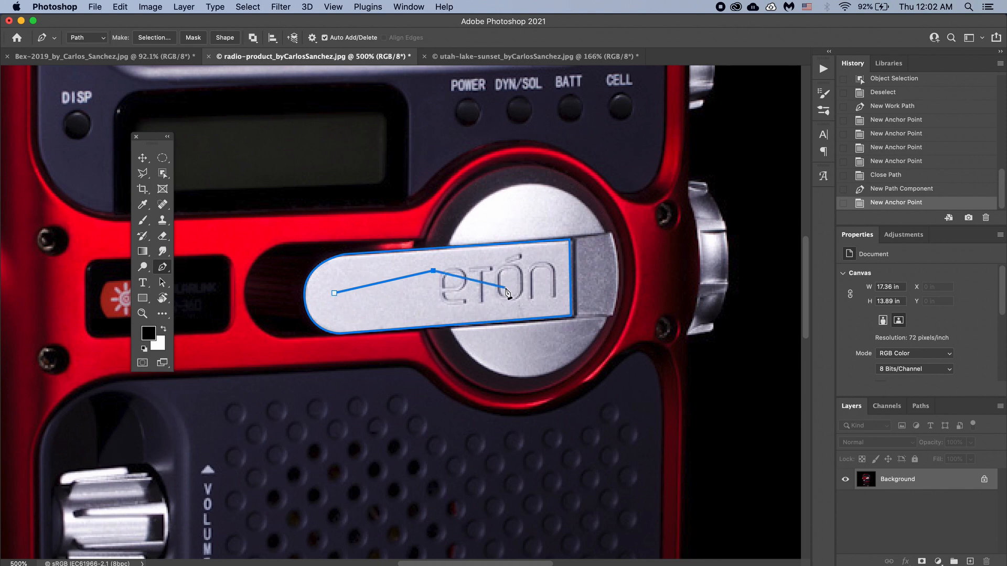
Undo all the pen path work on the crank handle, back to before its first anchor point.
key(super+z)
key(super+z)
key(super+z)
key(super+z)
key(super+z)
key(super+z)
key(super+z)
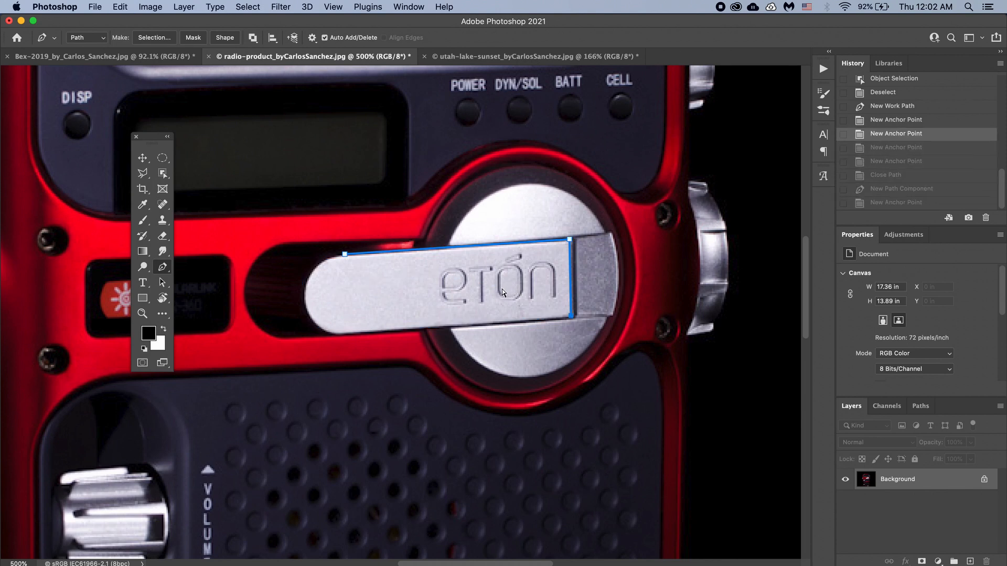
key(super+z)
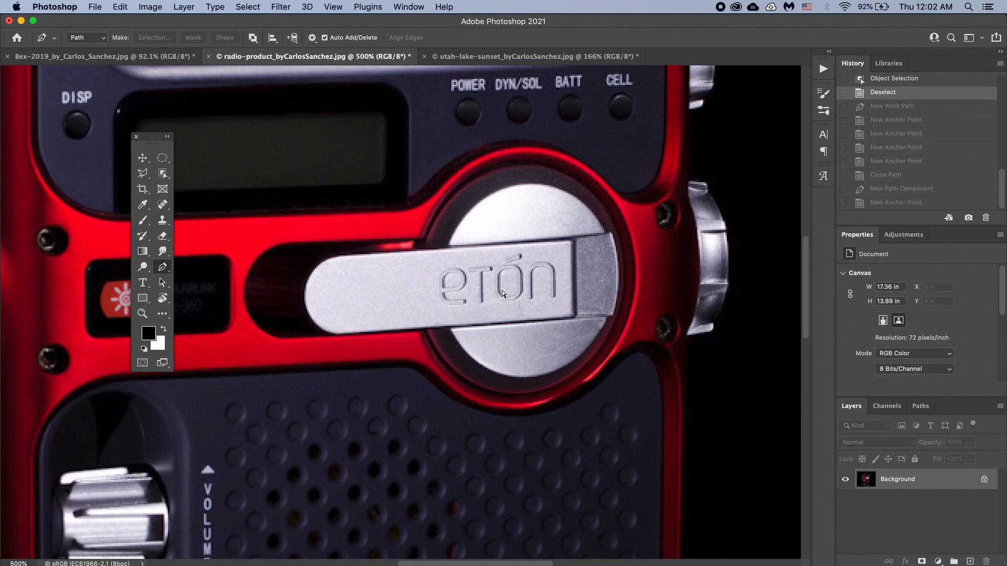
Trace the radio's crank handle with a closed Pen tool path and convert it to a new anti-aliased selection with 0 px feather.
click(346, 255)
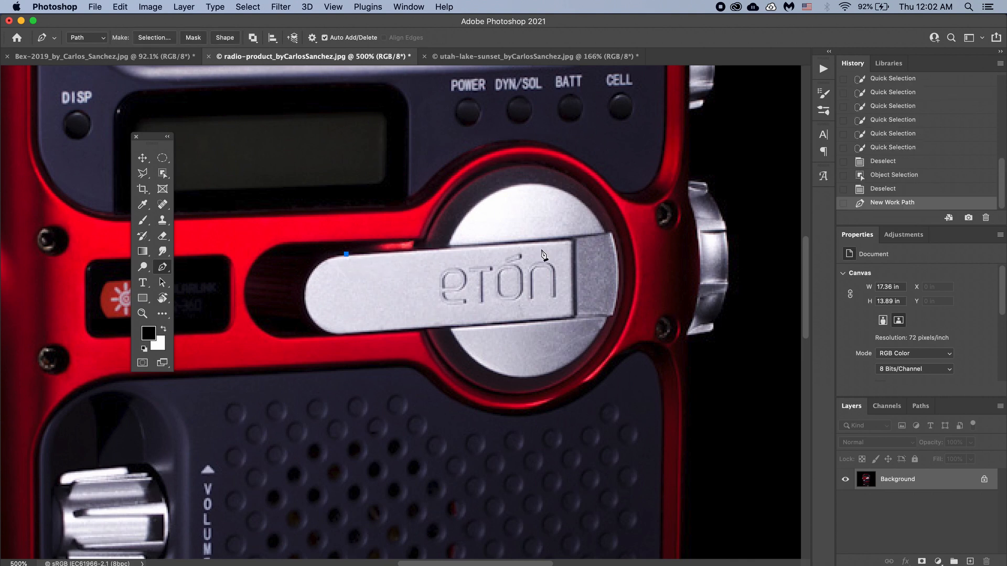
click(572, 243)
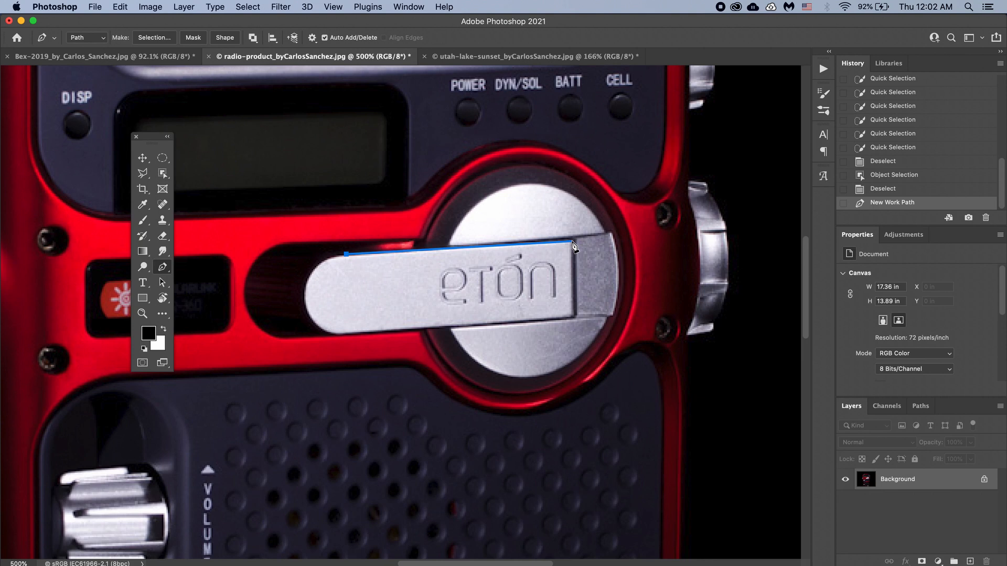
click(573, 241)
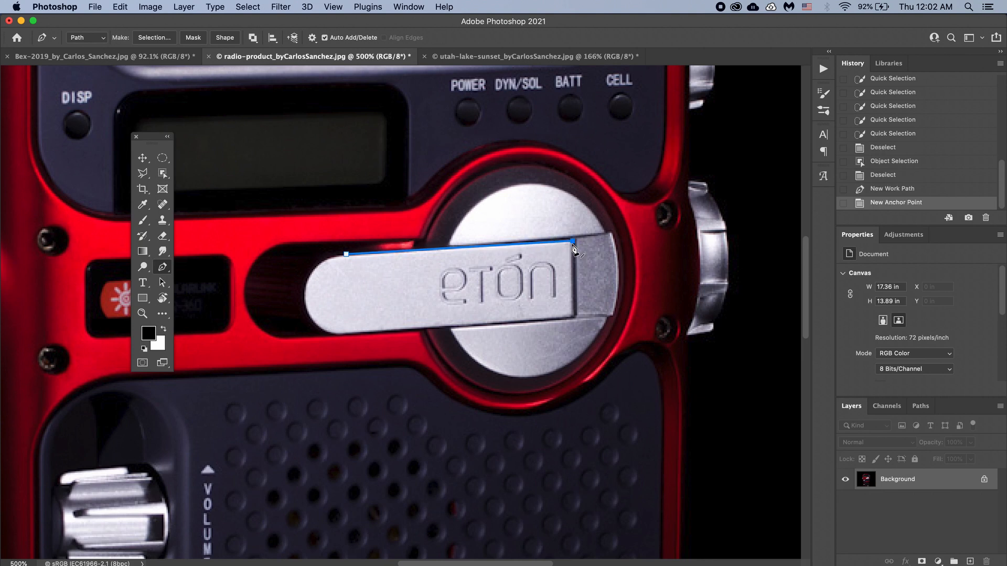
click(573, 316)
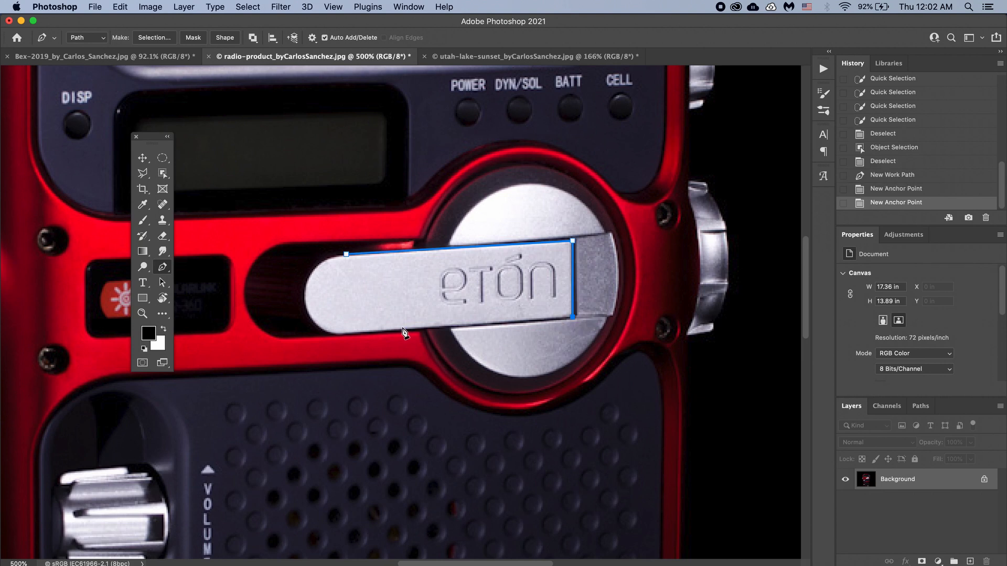
click(336, 334)
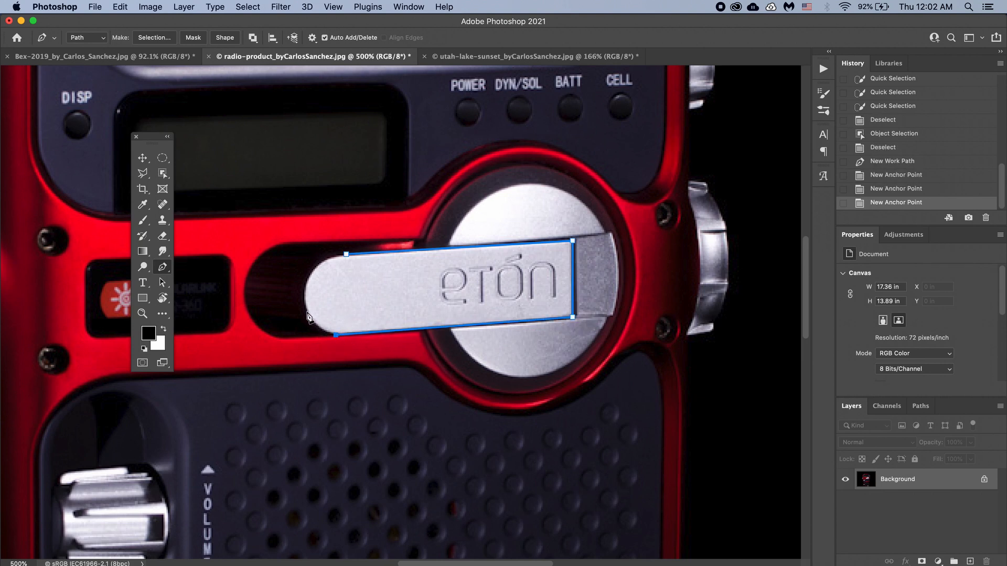
drag(304, 297, 304, 265)
click(345, 256)
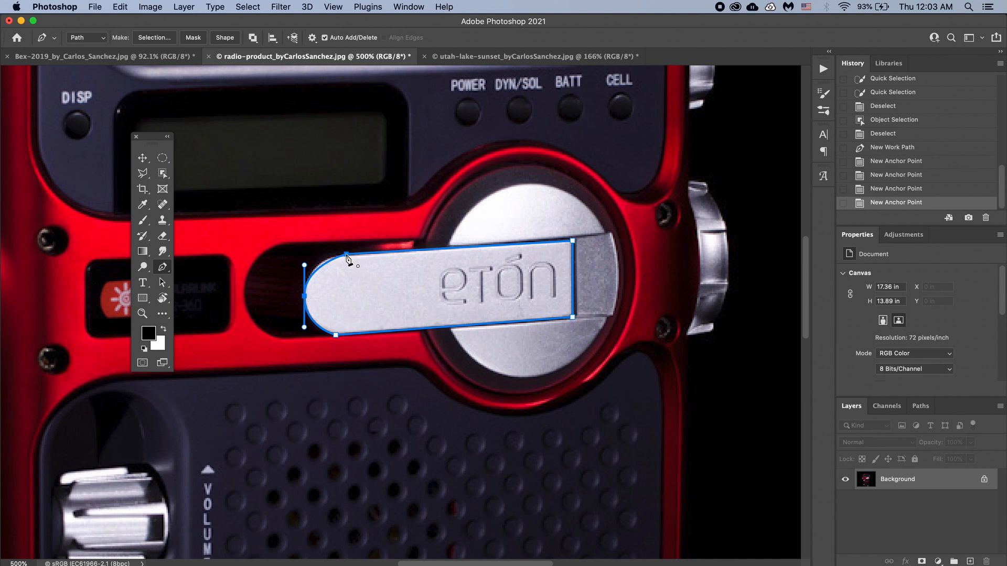
mouse_move(347, 255)
mouse_down()
mouse_move(405, 258)
mouse_move(364, 256)
mouse_up()
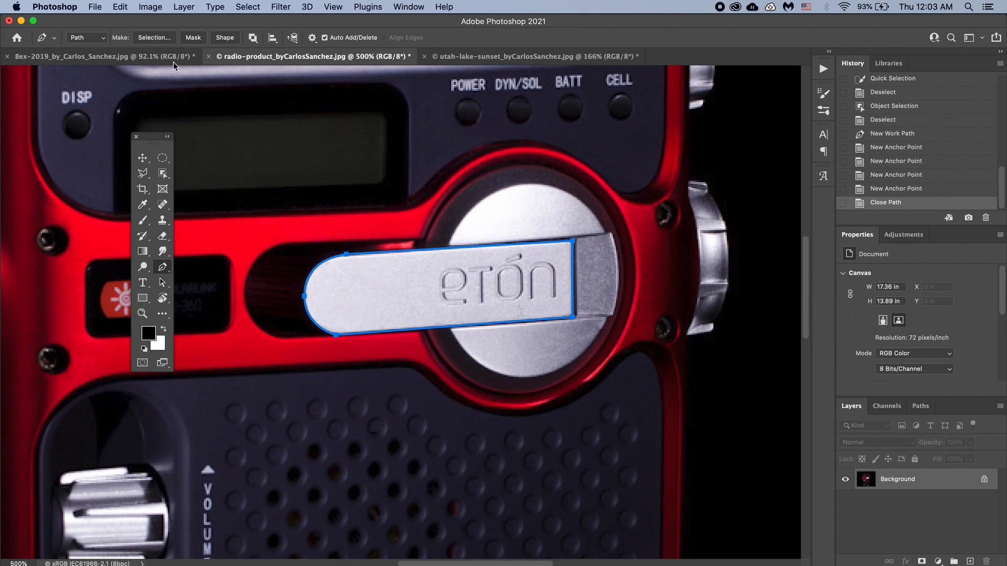
click(155, 42)
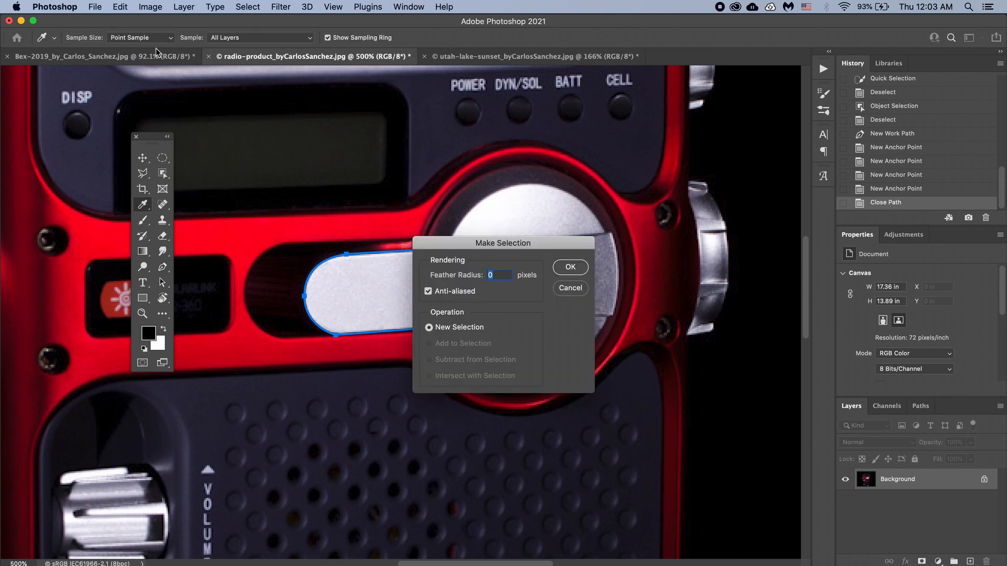
click(569, 269)
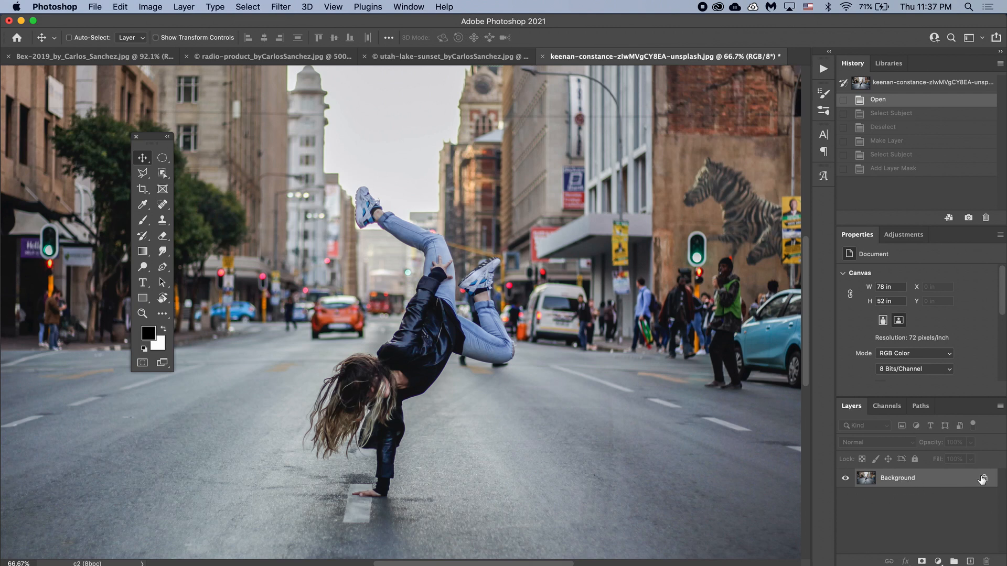
In the street handstand photo, unlock the background layer and select the dancer with Select Subject.
click(984, 478)
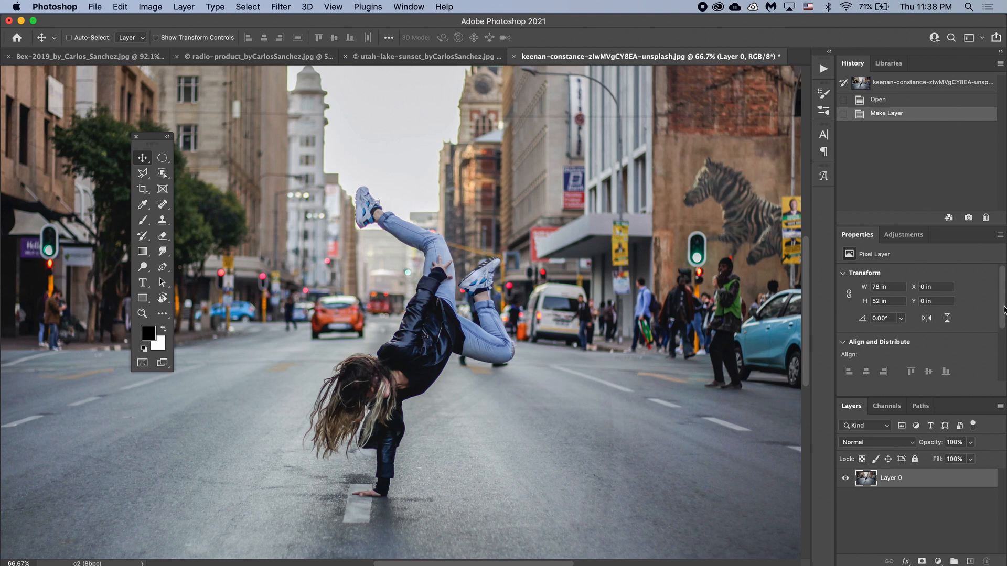
drag(1002, 308, 1001, 374)
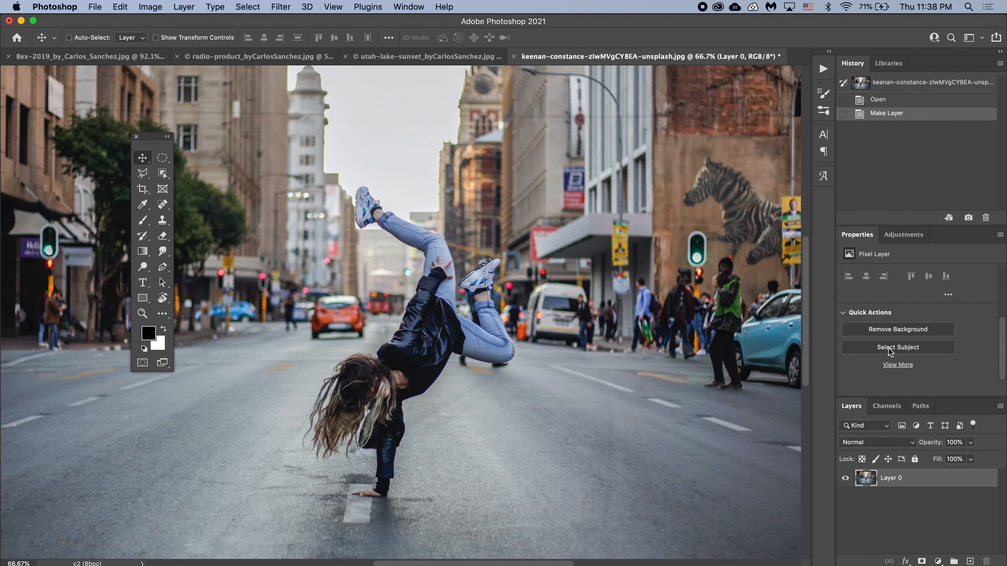
click(889, 351)
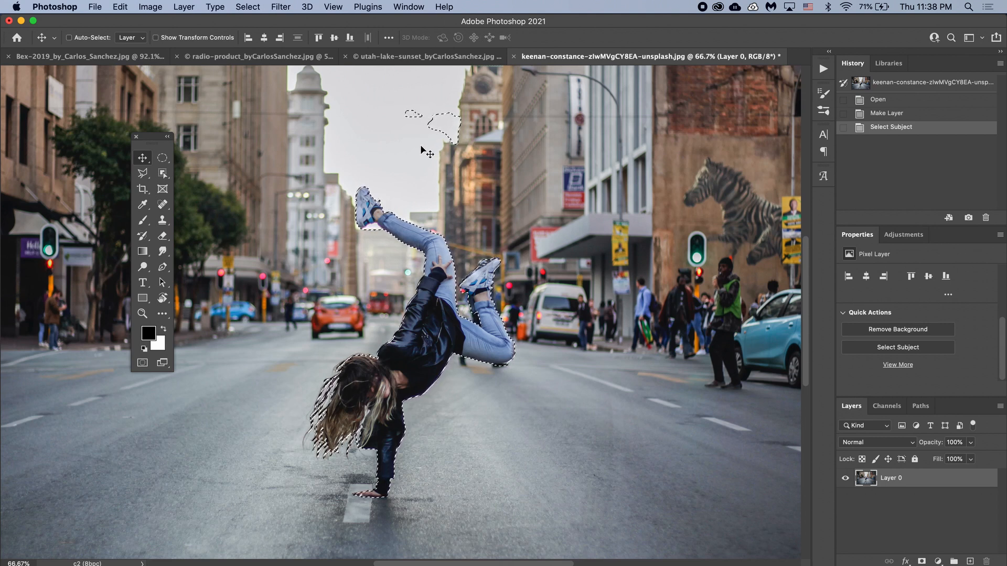
Subtract the stray sky patches from the dancer selection with the Lasso tool and turn the selection into a layer mask.
click(142, 175)
click(165, 172)
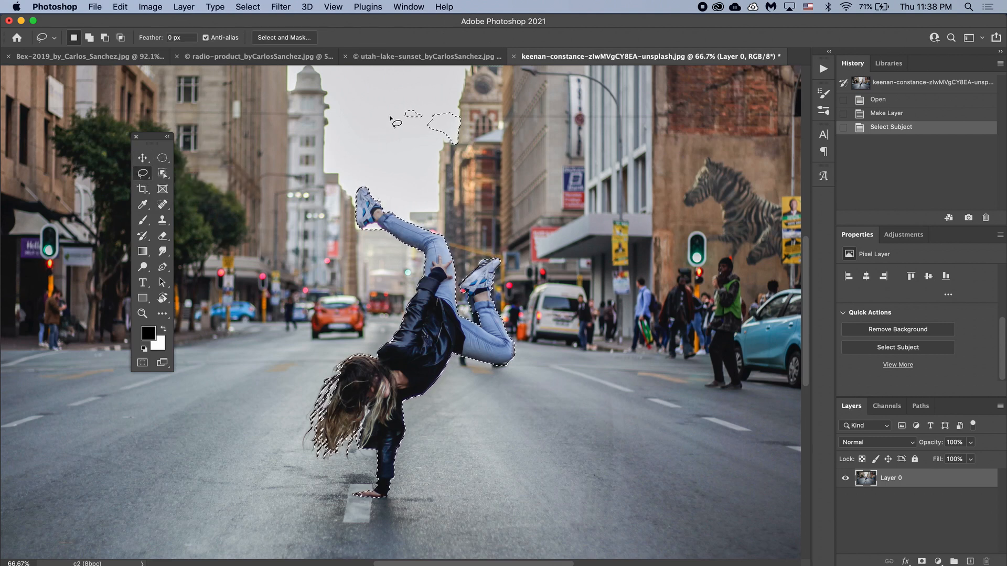
key(alt)
mouse_move(403, 108)
mouse_down()
mouse_move(390, 127)
mouse_move(410, 155)
mouse_move(442, 166)
mouse_move(476, 158)
mouse_move(479, 123)
mouse_move(439, 100)
mouse_up()
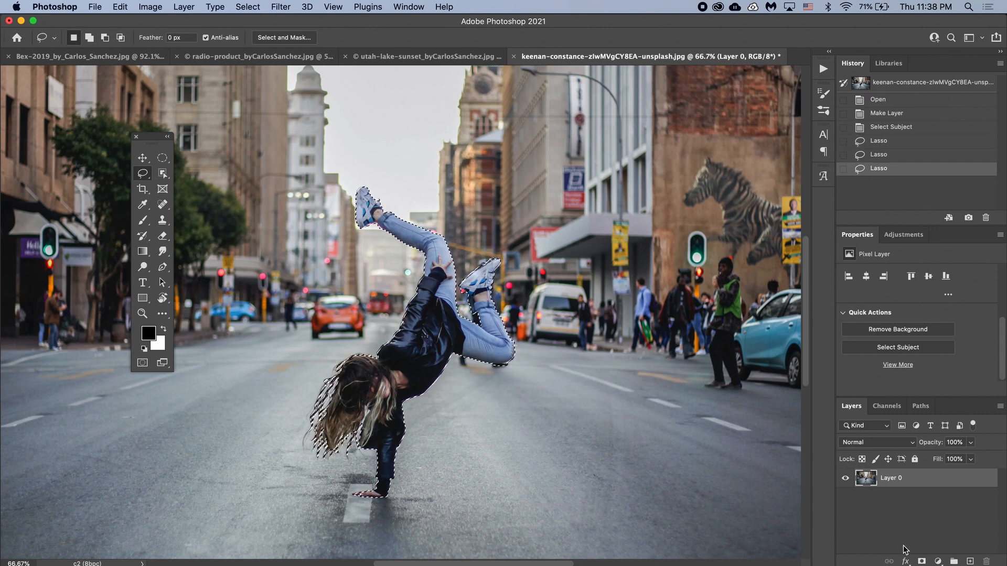
click(922, 561)
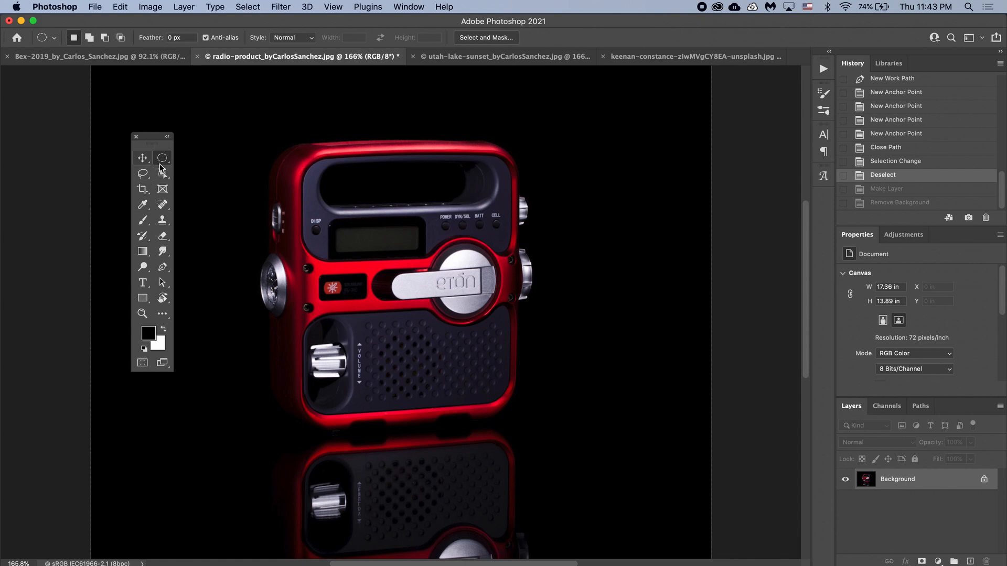
Open the radio image in the Select and Mask workspace from the Elliptical Marquee tool and look over the available view modes.
click(141, 178)
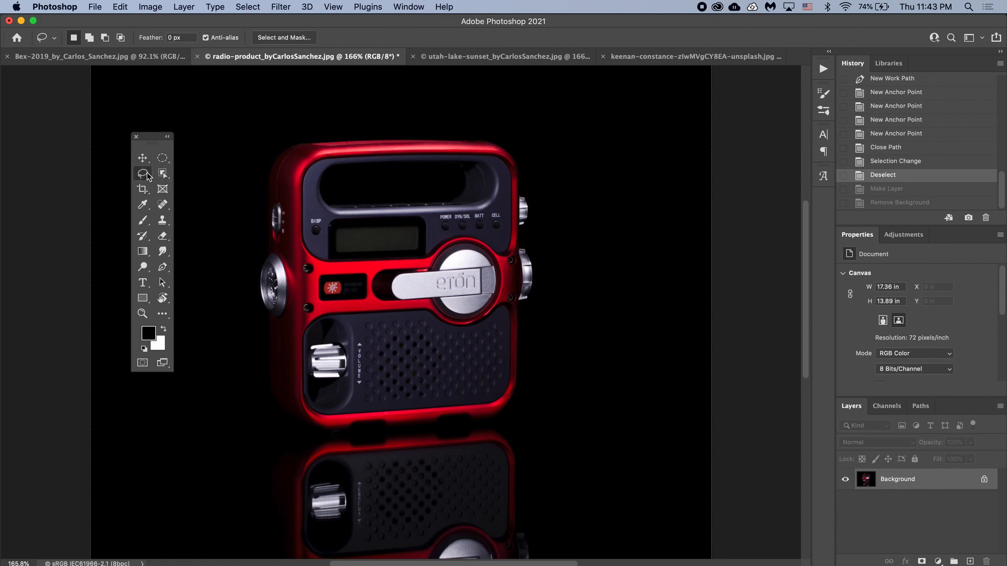
click(162, 159)
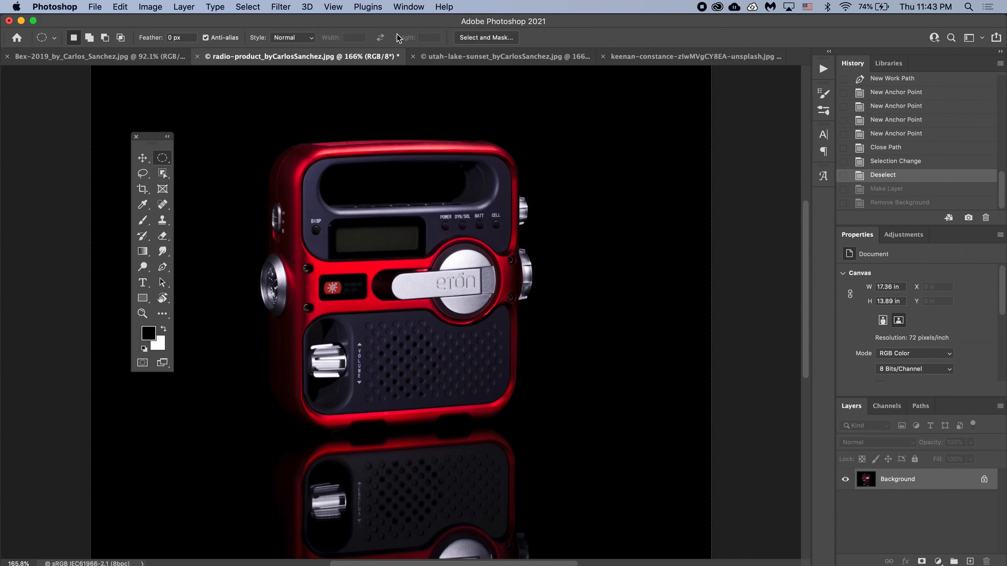
click(485, 38)
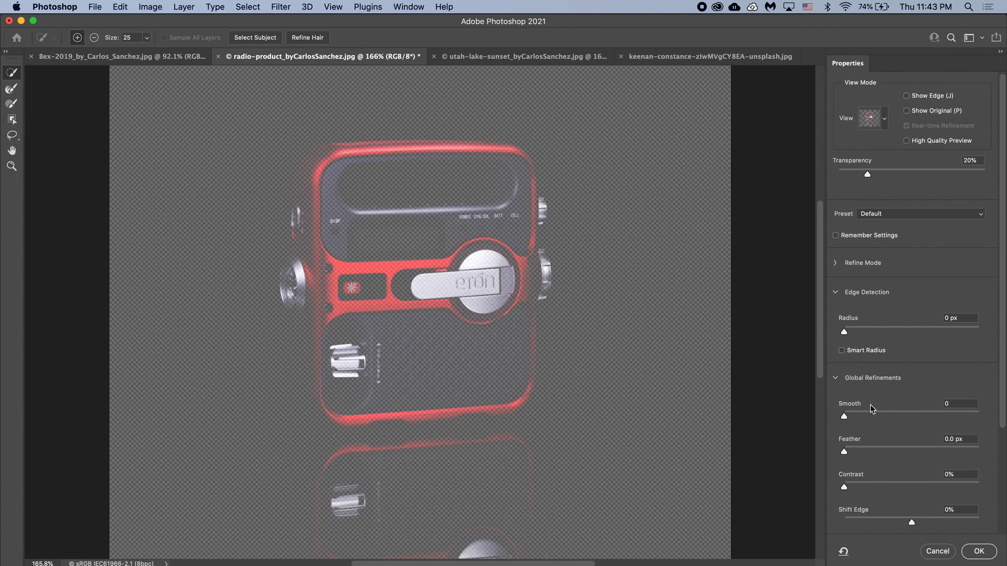
click(885, 119)
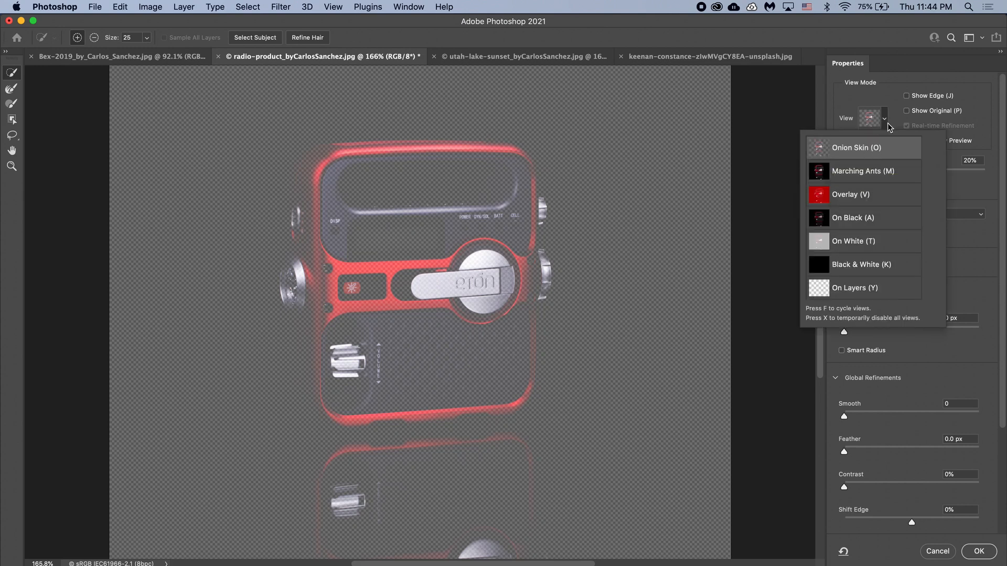
click(884, 127)
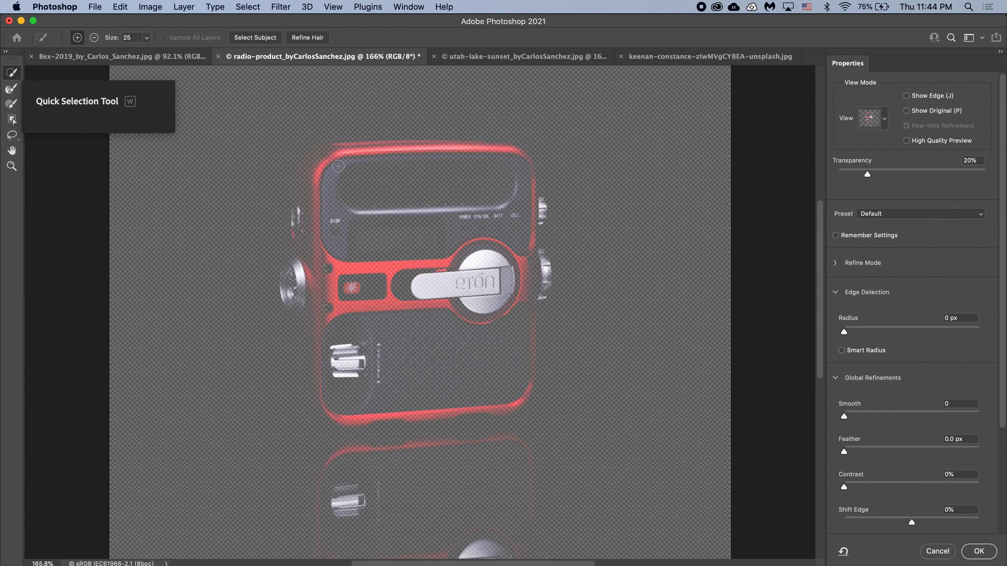
Brush over the radio's side, middle band and lower body with the Quick Selection tool at size 25.
mouse_move(338, 159)
mouse_down()
mouse_move(312, 292)
mouse_move(300, 262)
mouse_move(289, 285)
mouse_move(304, 383)
mouse_move(321, 303)
mouse_move(467, 294)
mouse_move(488, 304)
mouse_move(494, 291)
mouse_move(482, 261)
mouse_move(458, 262)
mouse_move(495, 261)
mouse_move(510, 283)
mouse_move(536, 283)
mouse_move(507, 282)
mouse_move(476, 247)
mouse_move(490, 254)
mouse_move(480, 303)
mouse_move(502, 294)
mouse_move(495, 315)
mouse_up()
click(496, 317)
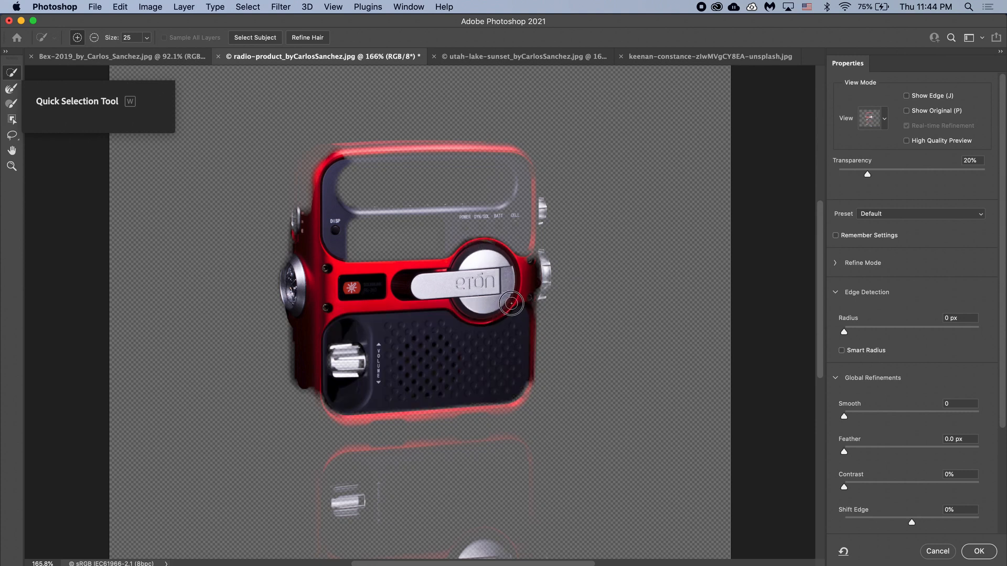
mouse_move(513, 392)
mouse_down()
mouse_move(333, 410)
mouse_move(310, 375)
mouse_move(302, 394)
mouse_move(311, 413)
mouse_move(330, 418)
mouse_move(427, 415)
mouse_up()
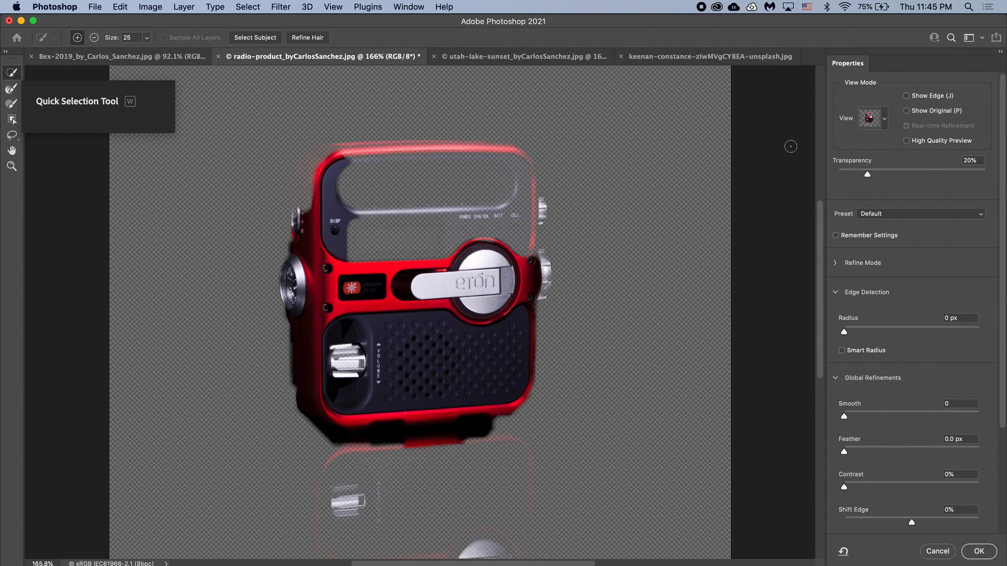
Switch the view mode to Overlay and add the radio's display, button panel, carrying handle and upper edge with Quick Selection.
click(884, 124)
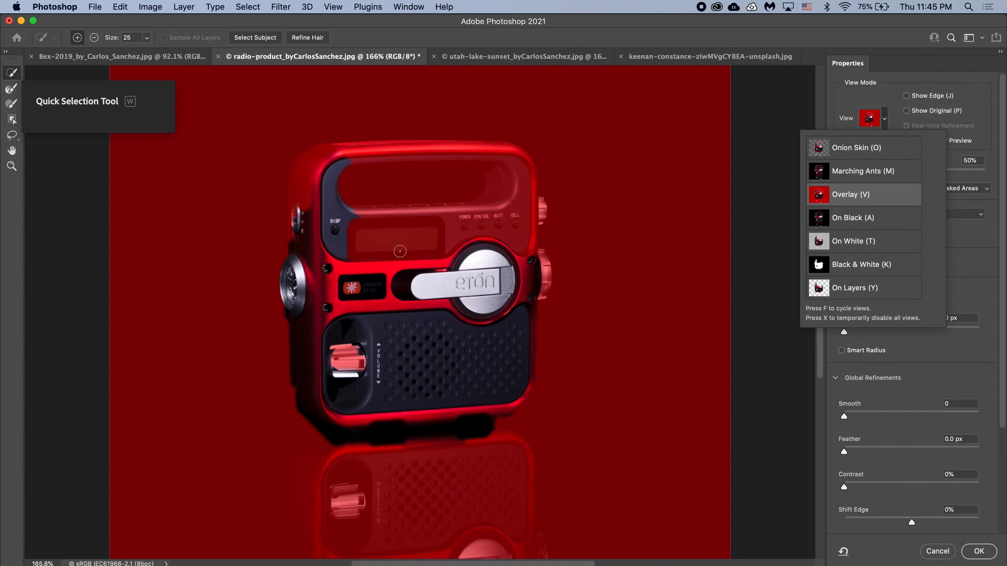
click(885, 123)
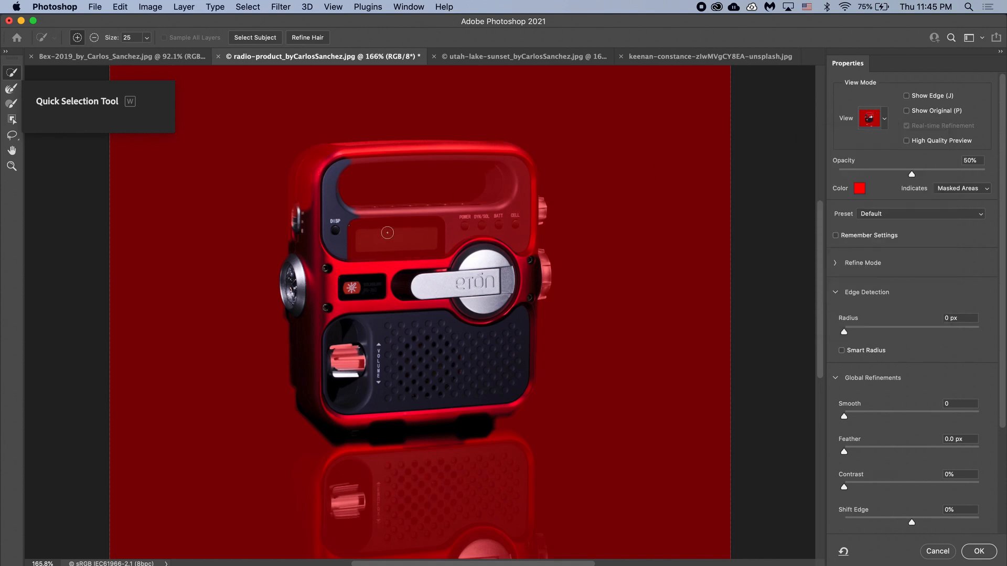
mouse_move(347, 247)
mouse_down()
mouse_move(390, 256)
mouse_move(486, 241)
mouse_move(497, 228)
mouse_up()
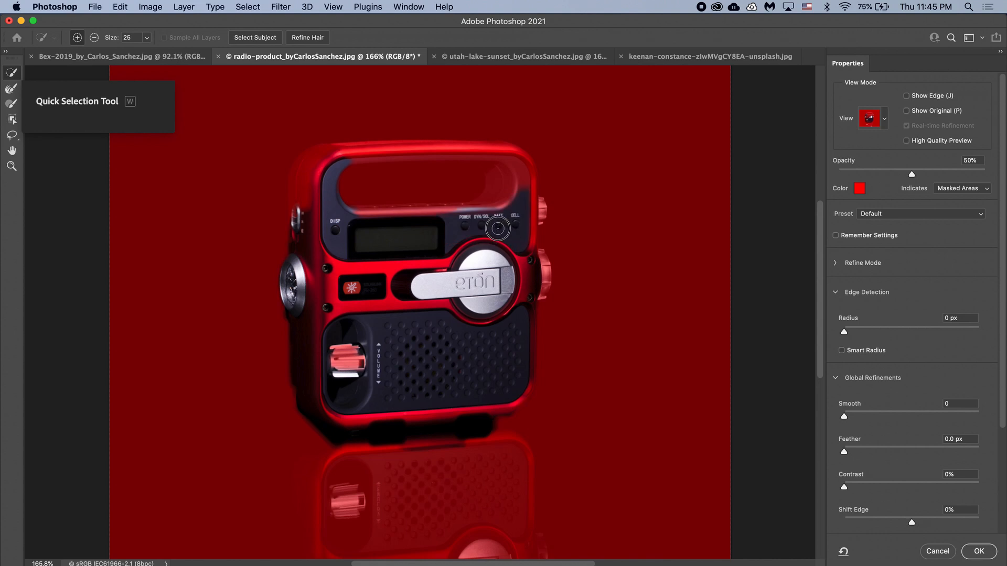
mouse_move(384, 215)
mouse_down()
mouse_move(462, 213)
mouse_move(502, 194)
mouse_move(495, 216)
mouse_up()
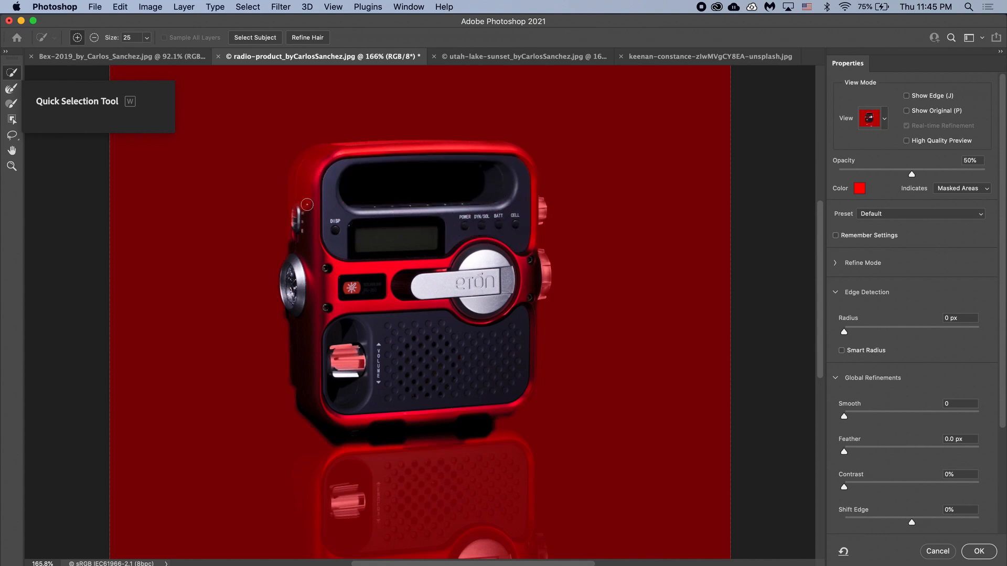
drag(307, 204, 344, 153)
mouse_move(446, 152)
mouse_down()
mouse_move(492, 152)
mouse_move(512, 161)
mouse_move(519, 183)
mouse_up()
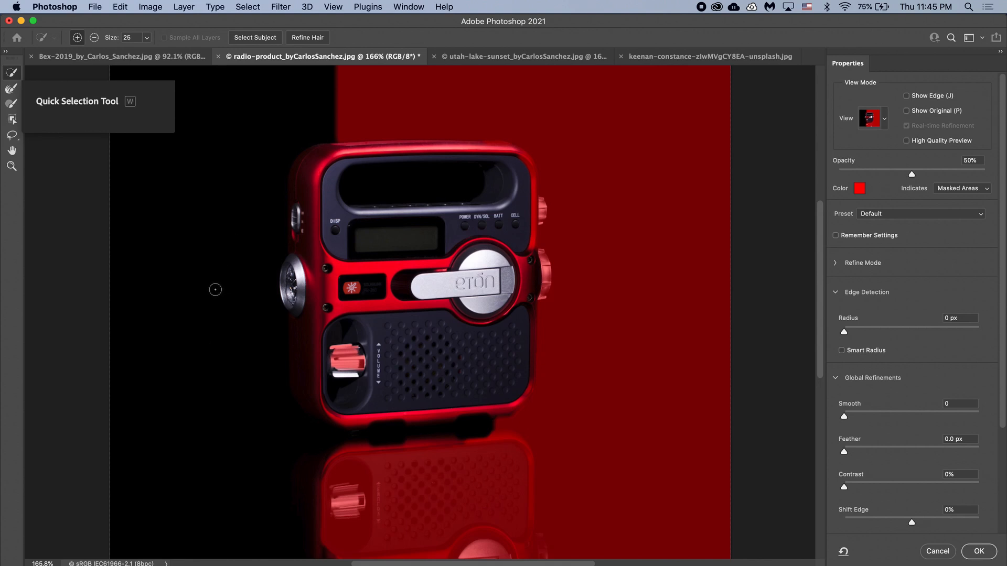
Subtract the background area beside the radio that spilled into the selection.
key(alt)
mouse_move(303, 110)
mouse_down()
mouse_move(203, 165)
mouse_move(168, 260)
mouse_move(153, 405)
mouse_move(169, 482)
mouse_move(188, 507)
mouse_up()
mouse_move(316, 113)
mouse_down()
mouse_move(328, 96)
mouse_move(354, 137)
mouse_up()
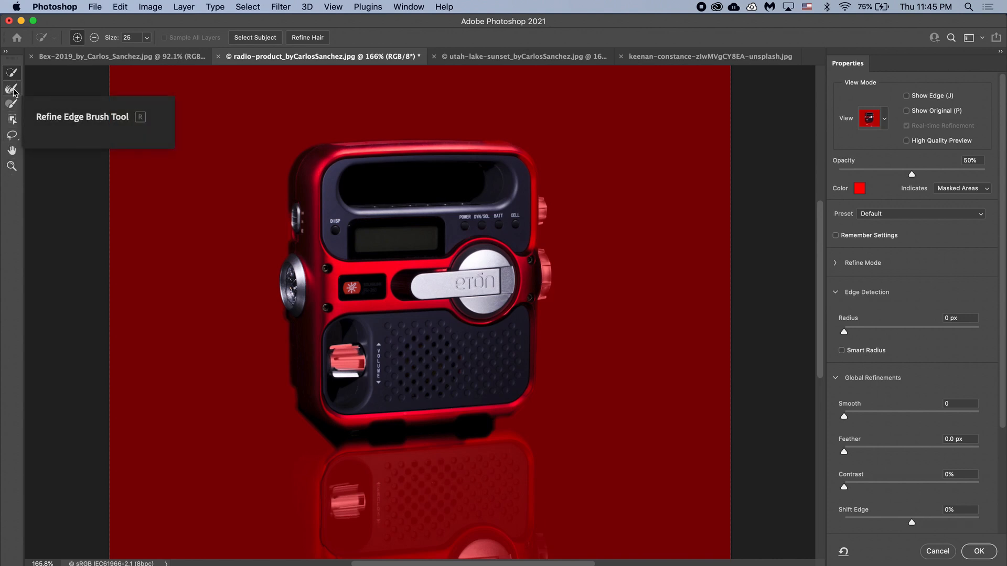
Paint the large side dial next to the crank and the adjoining case edge into the selection with the Brush tool at size 13.
click(11, 104)
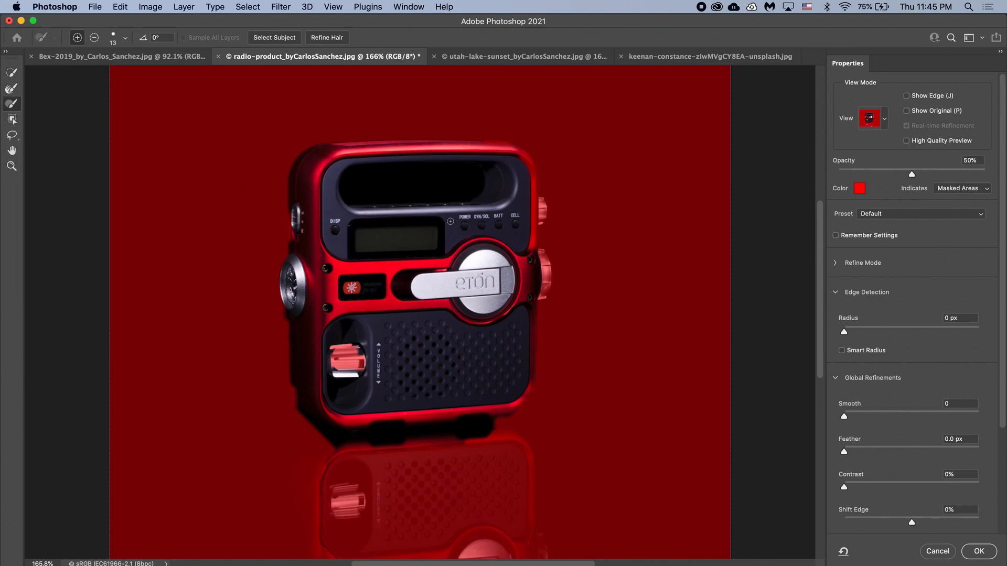
key(super+equal)
key(super+equal)
key(super+equal)
key(super+equal)
key(super+equal)
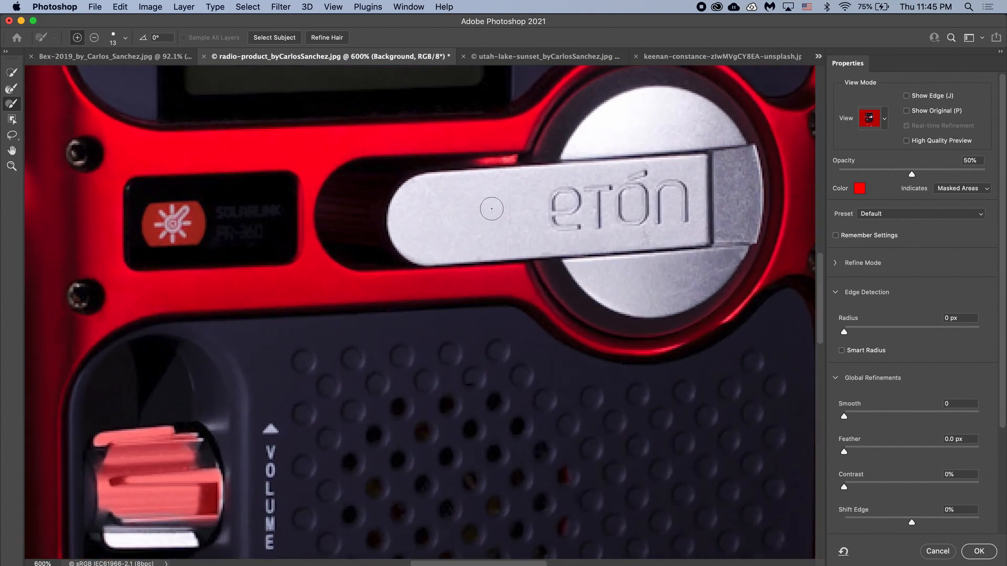
key(space)
drag(523, 199, 180, 234)
drag(328, 188, 255, 250)
mouse_move(313, 214)
mouse_down()
mouse_move(325, 263)
mouse_move(327, 227)
mouse_move(335, 282)
mouse_move(339, 247)
mouse_move(343, 293)
mouse_move(330, 358)
mouse_move(308, 375)
mouse_move(320, 335)
mouse_move(312, 273)
mouse_move(284, 192)
mouse_up()
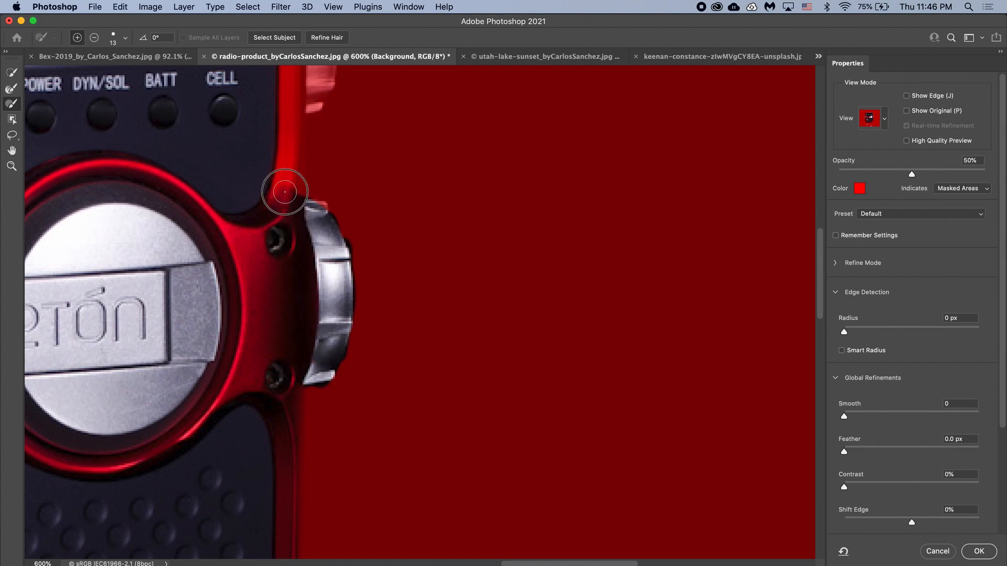
Frame the whole radio with the Object Selection rectangle to add its missed knobs to the selection.
click(12, 120)
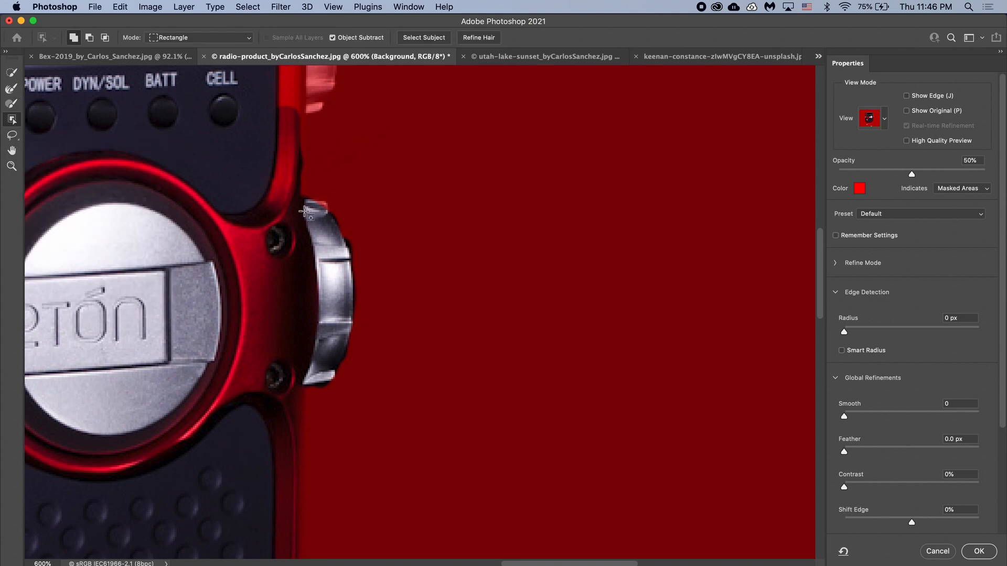
key(super+0)
drag(263, 125, 588, 442)
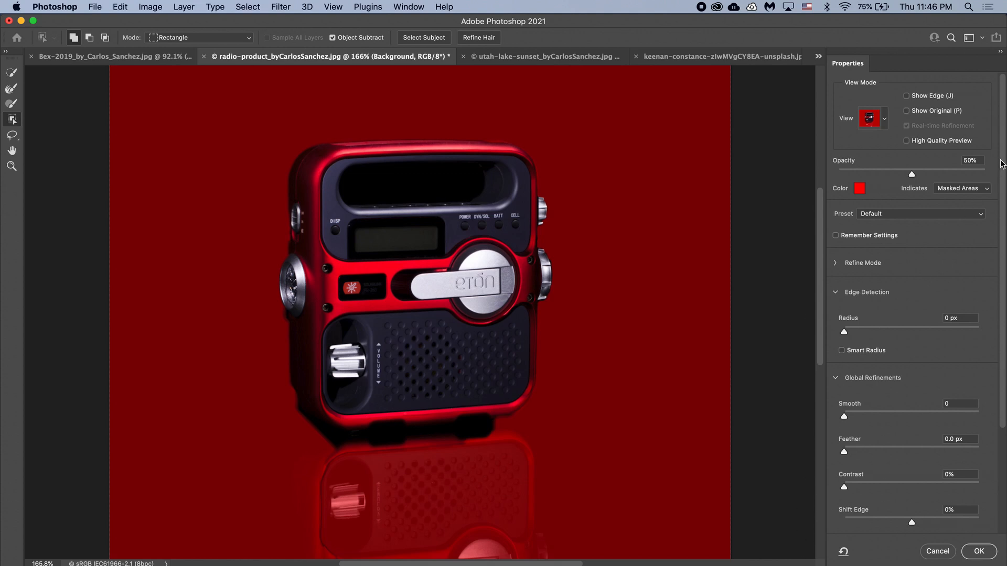
Expand the Output Settings of Select and Mask.
drag(1002, 162, 985, 292)
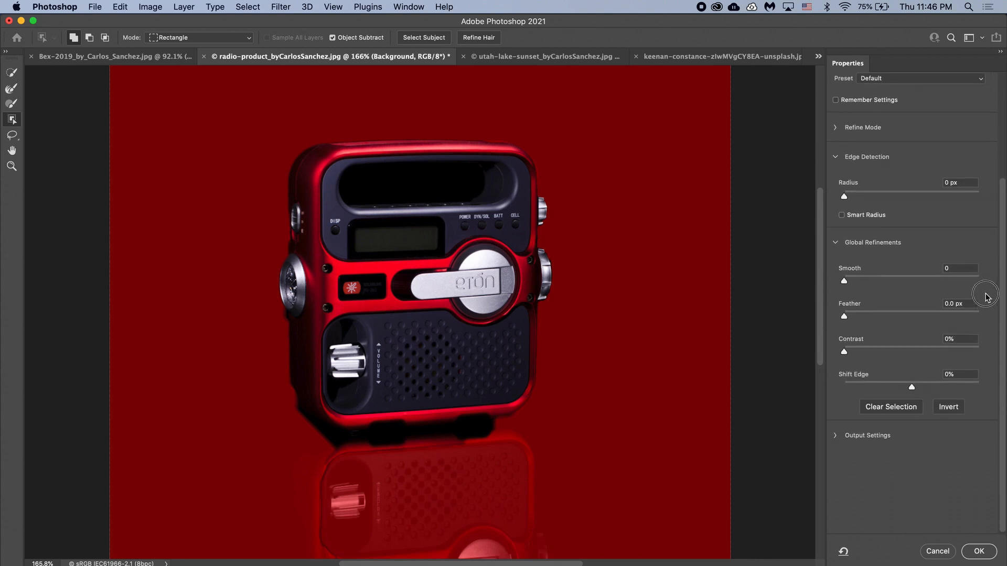
click(836, 436)
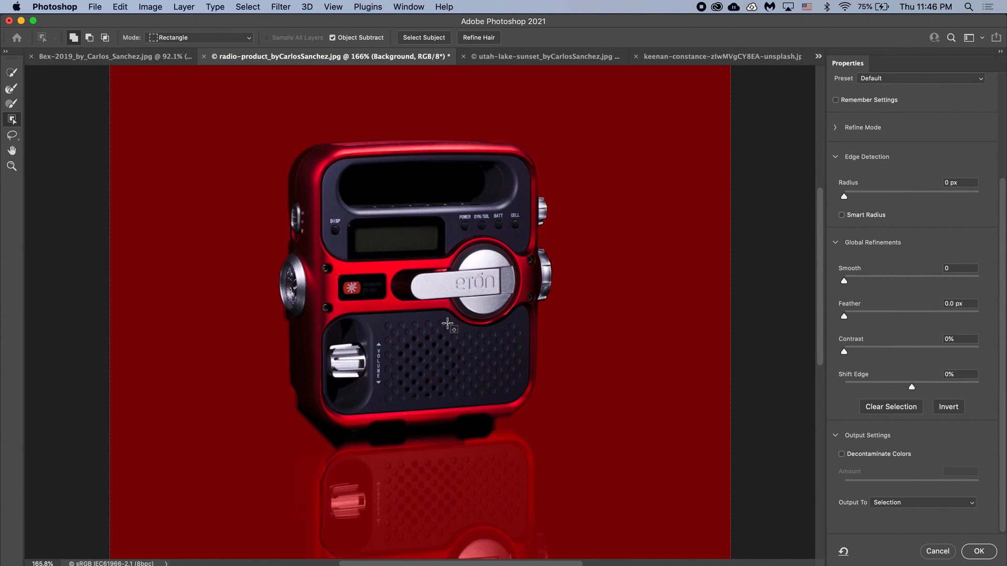
Apply the refined radio selection from Select and Mask with Selection as the output.
click(978, 551)
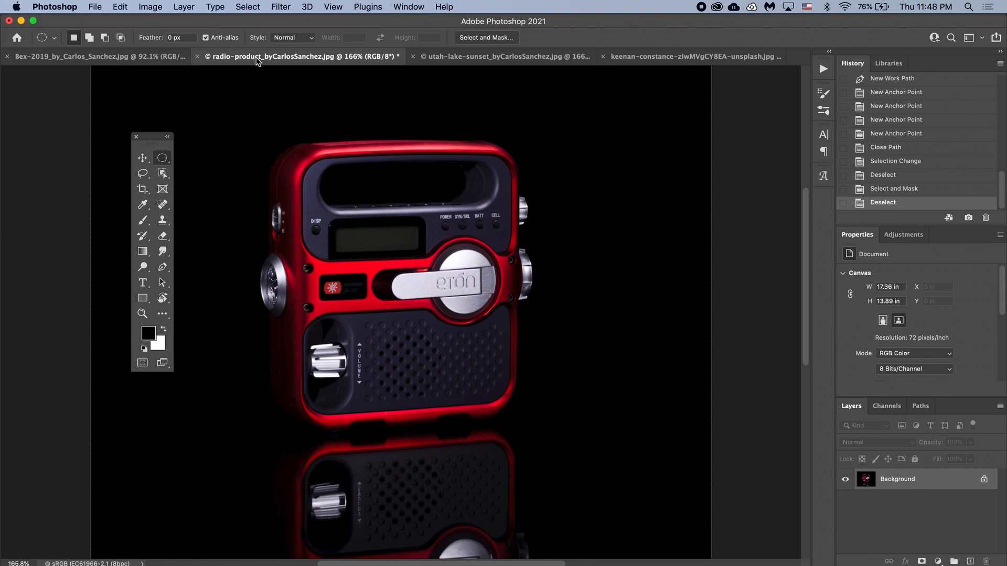
Start a Color Range selection on the radio photo, sampling the bright red case below the display with Fuzziness at 133.
click(245, 9)
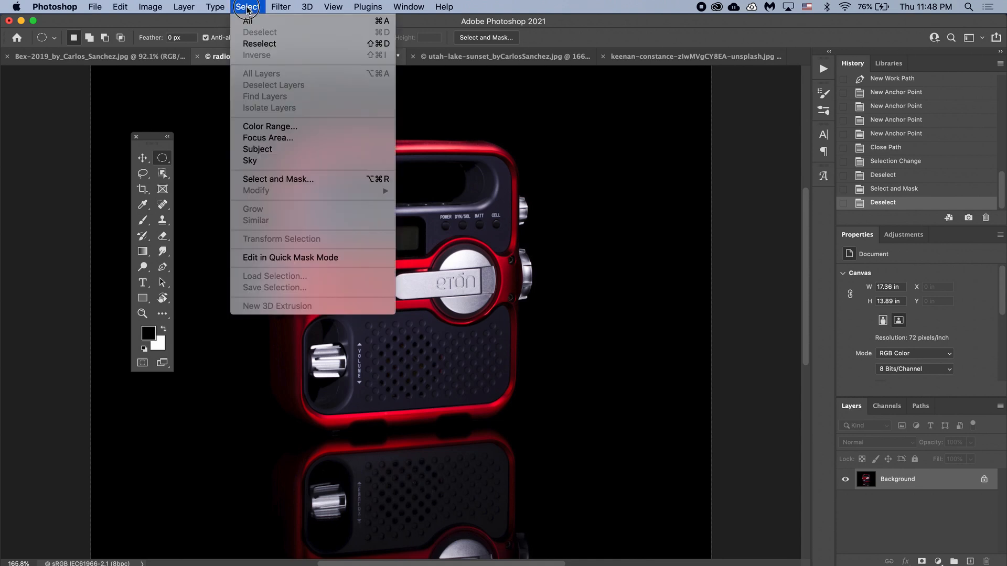
click(267, 127)
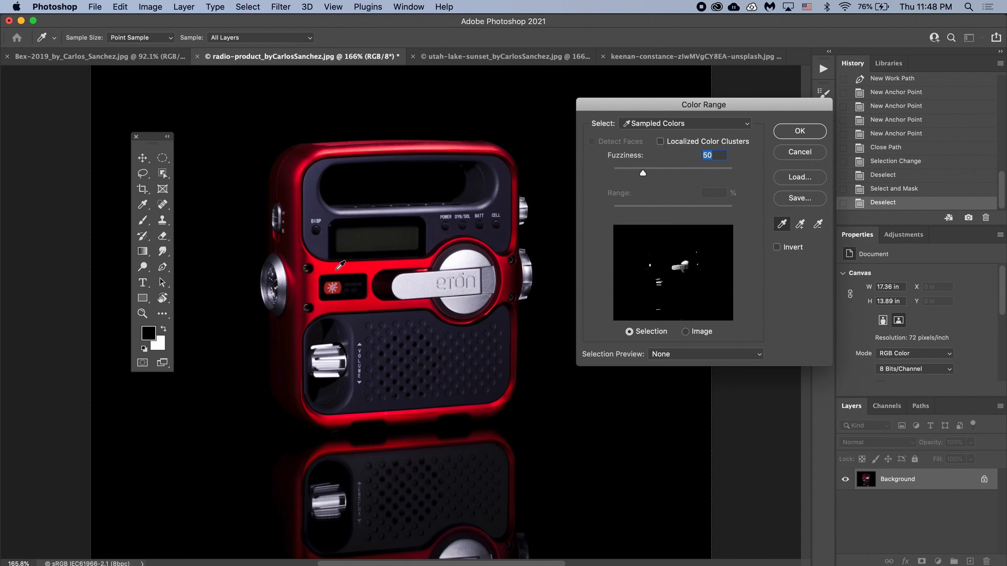
click(336, 269)
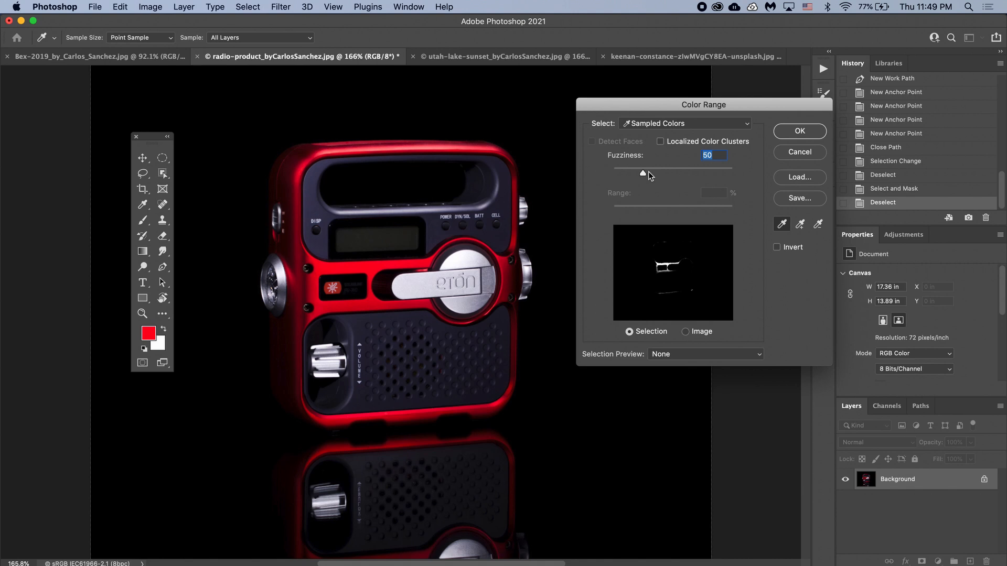
drag(643, 174, 694, 179)
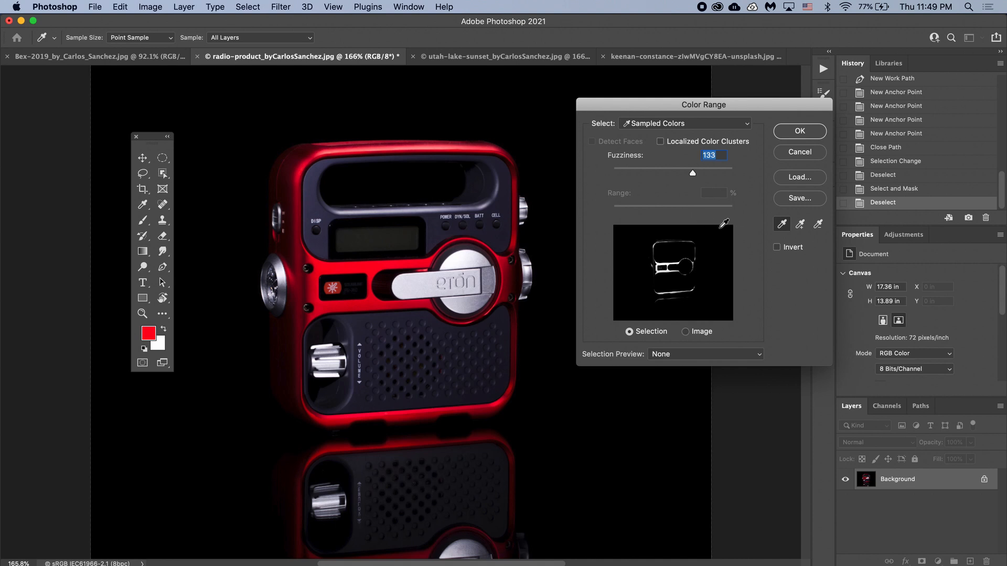
Add the dark red of the radio's upper side to the sampled colors and set Fuzziness to 50.
click(799, 226)
click(285, 191)
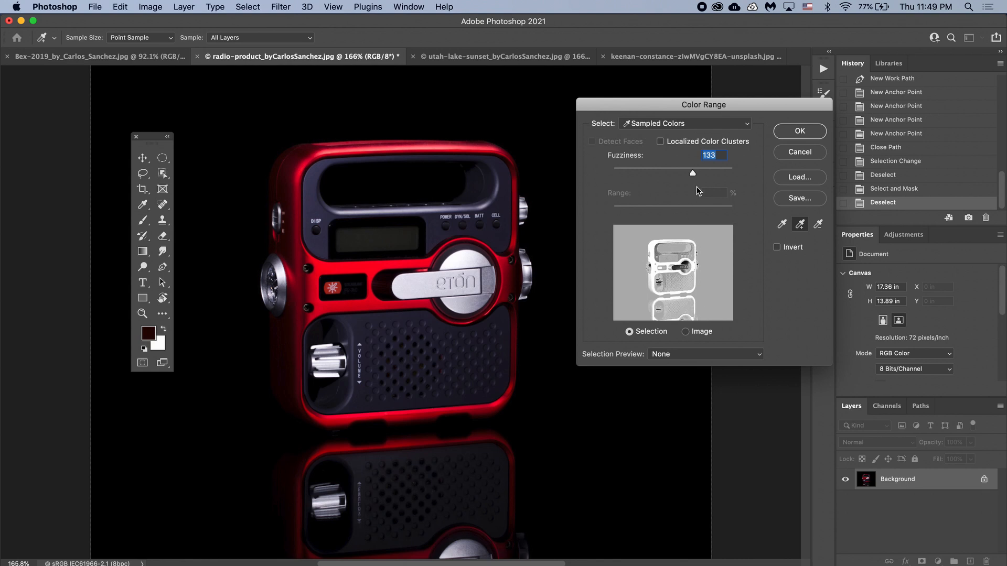
drag(694, 173, 644, 173)
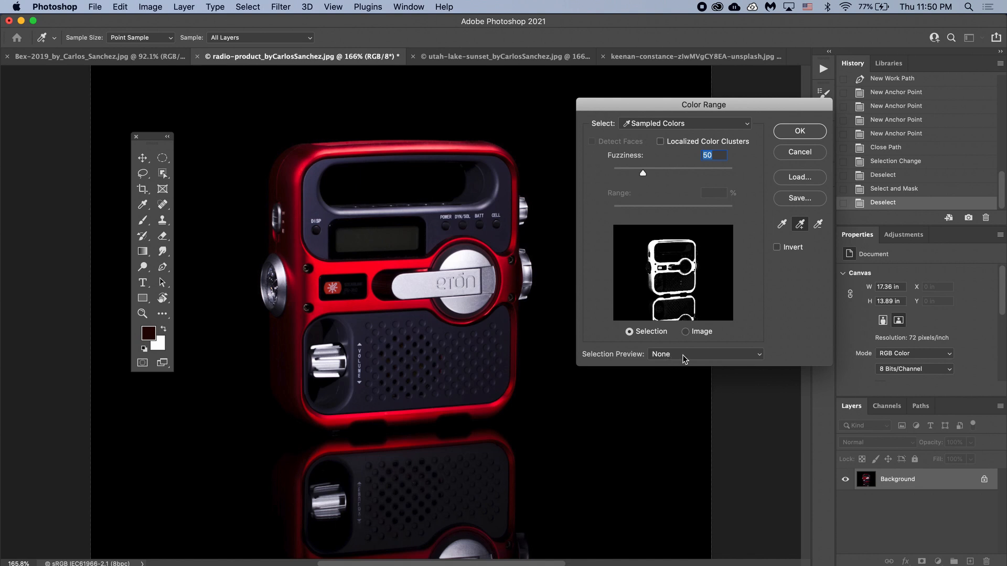
Check the color selection with a Grayscale preview, set Fuzziness to 42, restore the preview to None and accept the selection.
click(667, 357)
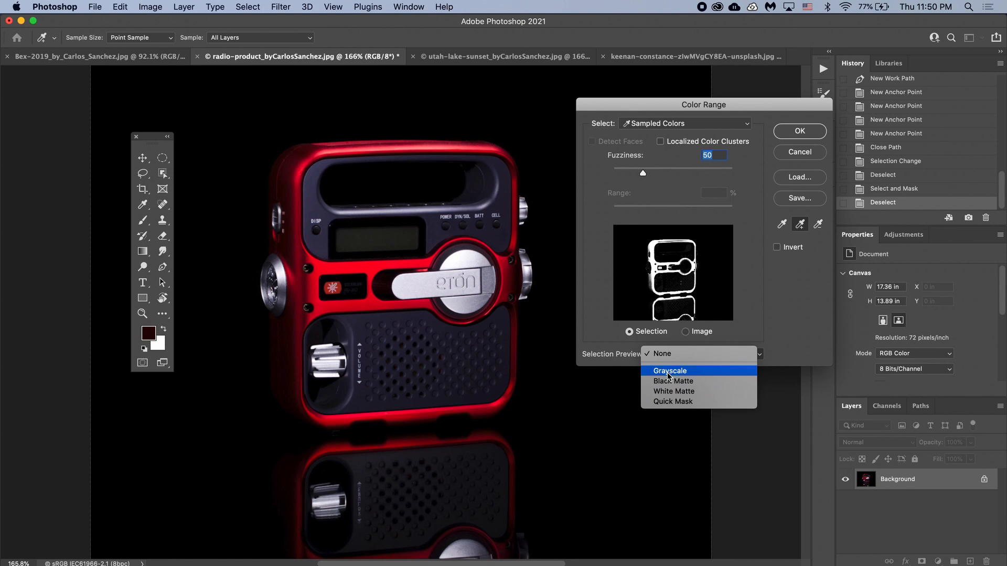
click(668, 371)
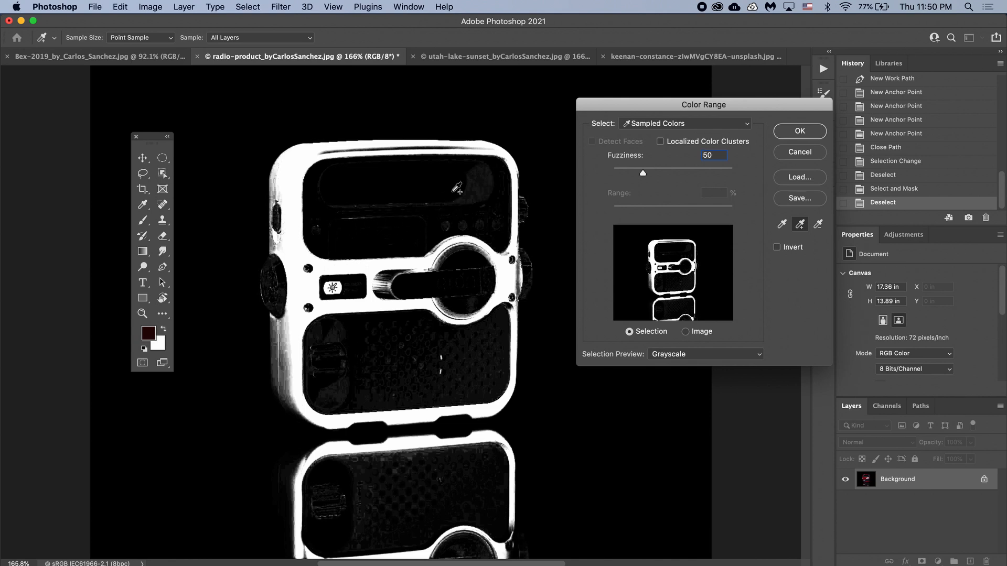
drag(644, 172, 637, 173)
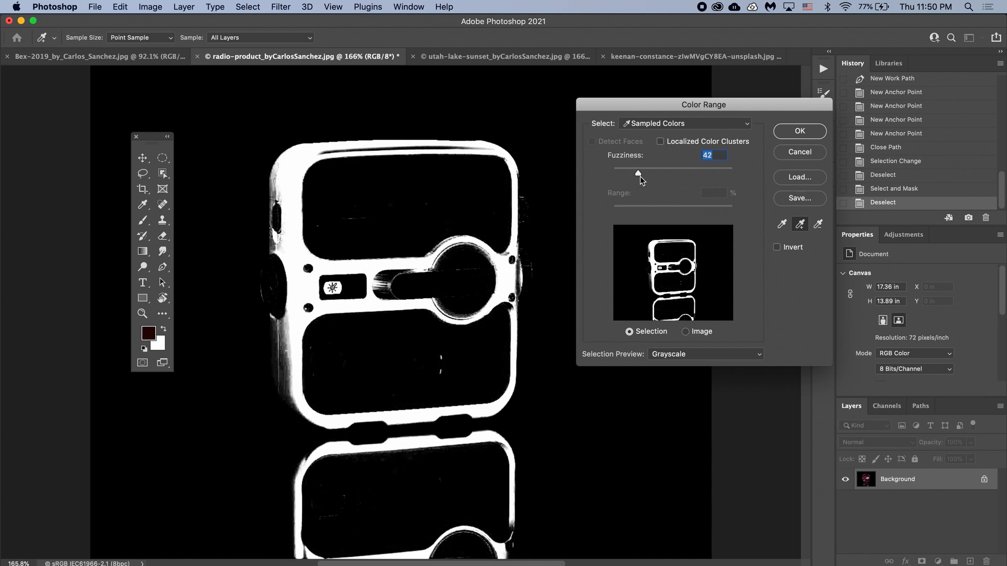
click(662, 351)
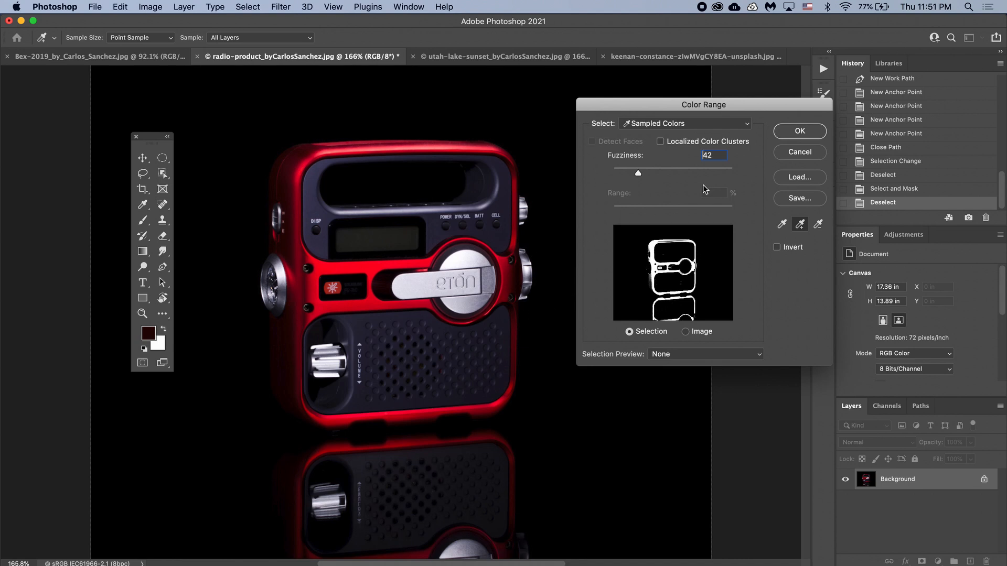
click(796, 132)
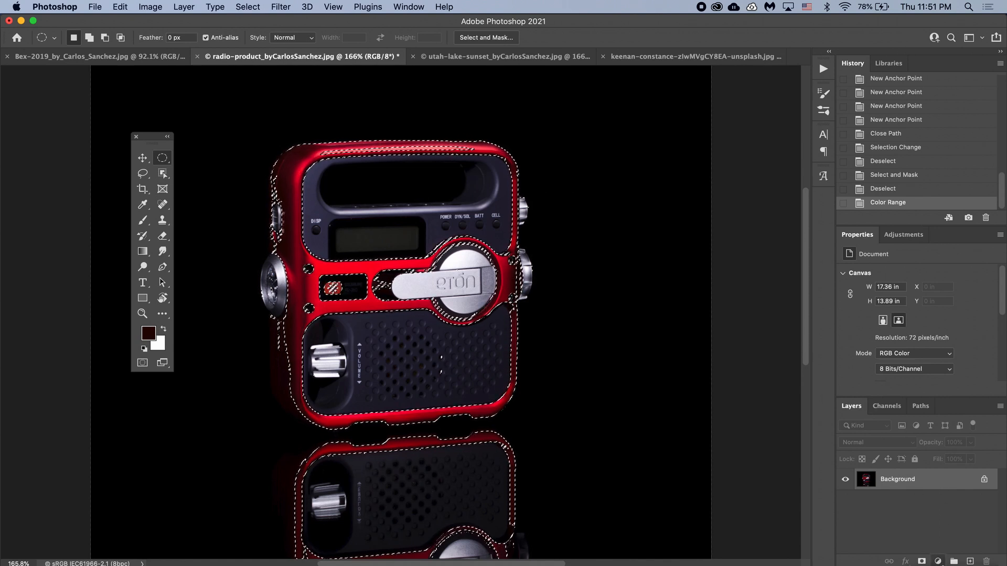
Recolor the selected red case with a Hue/Saturation adjustment layer, trying Hue +97 and a lower hue shift.
click(938, 561)
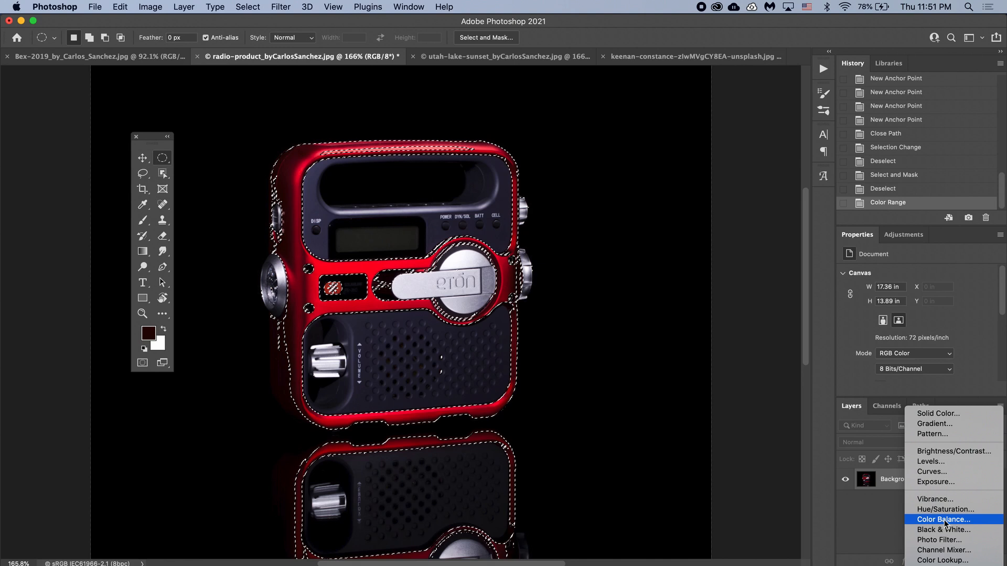
click(944, 510)
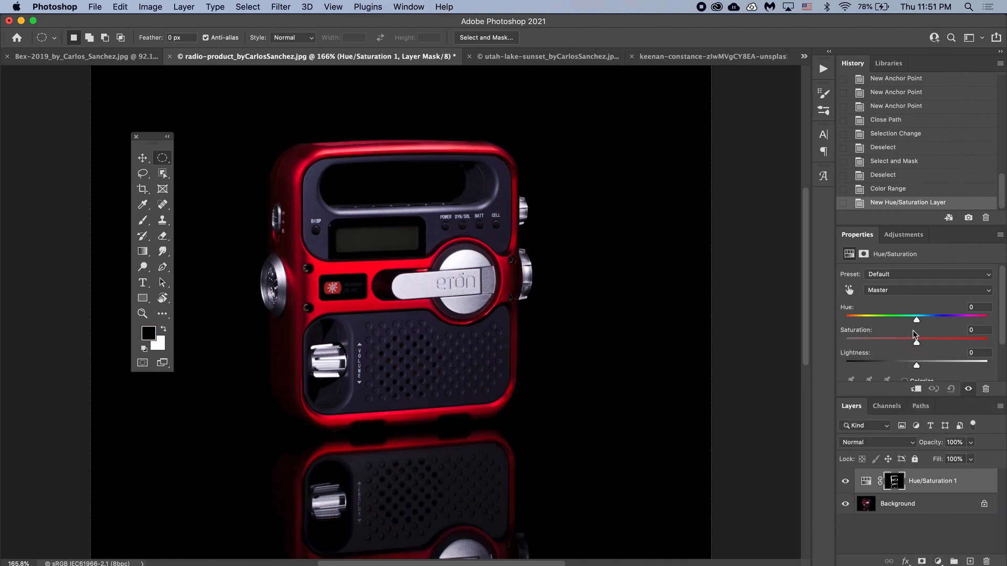
drag(916, 319, 970, 345)
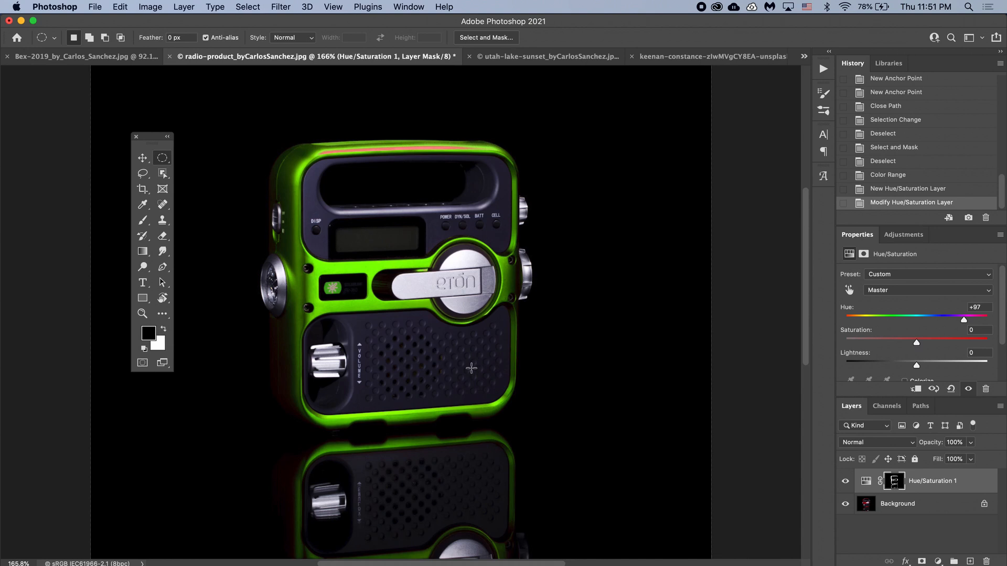
drag(963, 324, 944, 340)
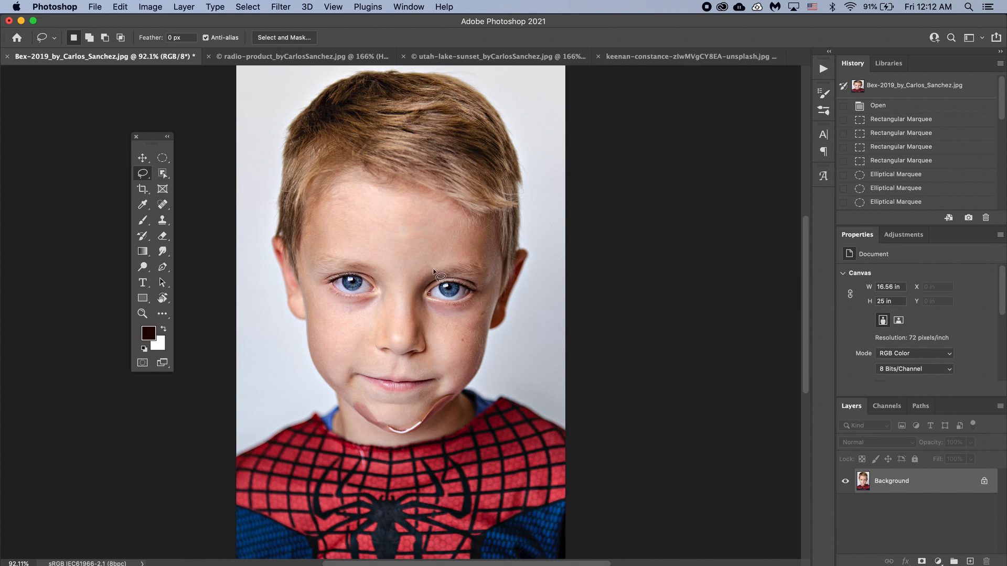
Examine the boy portrait's Red, Green and Blue channels one by one to compare the contrast between subject and background.
click(886, 407)
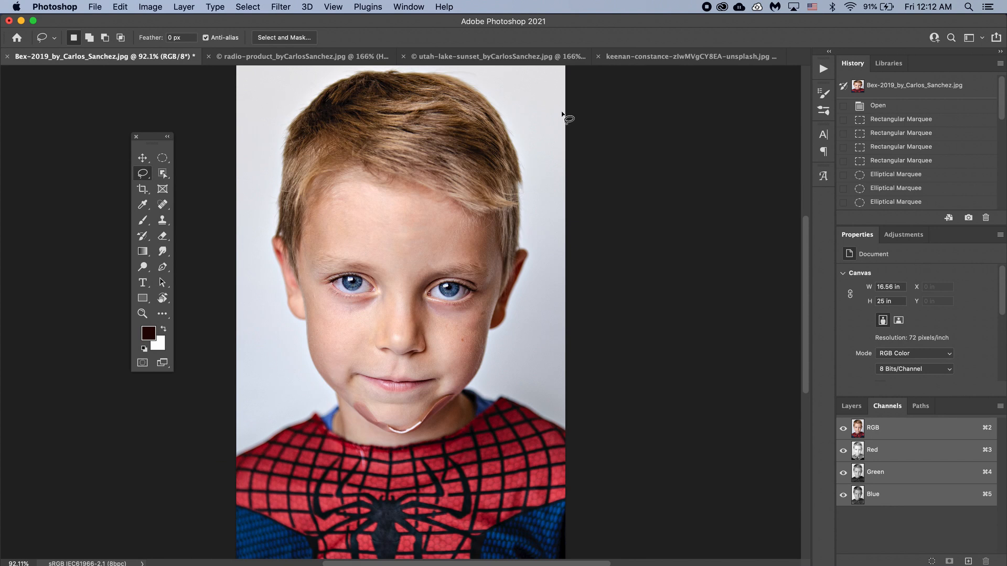
click(888, 454)
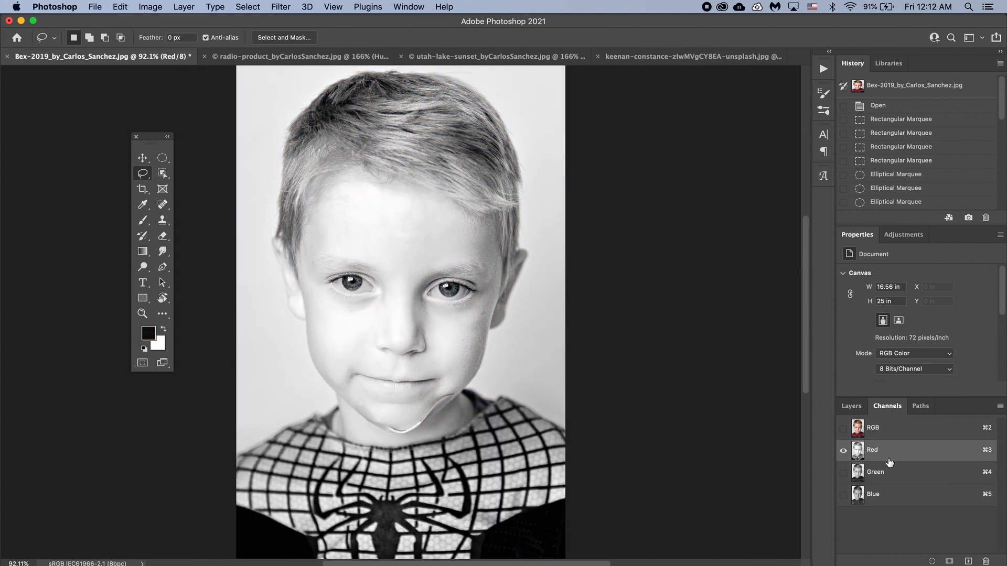
click(885, 473)
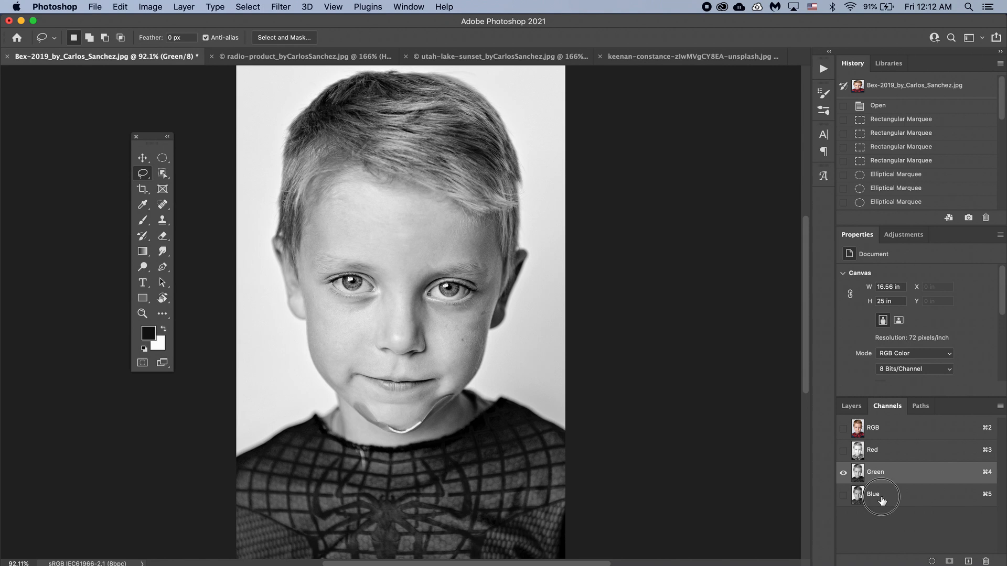
click(883, 497)
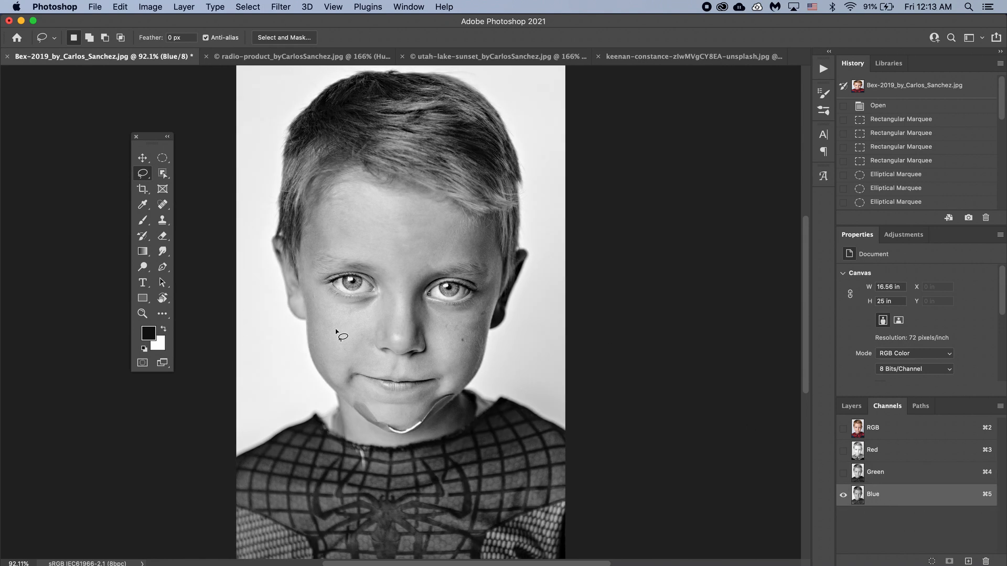
click(871, 450)
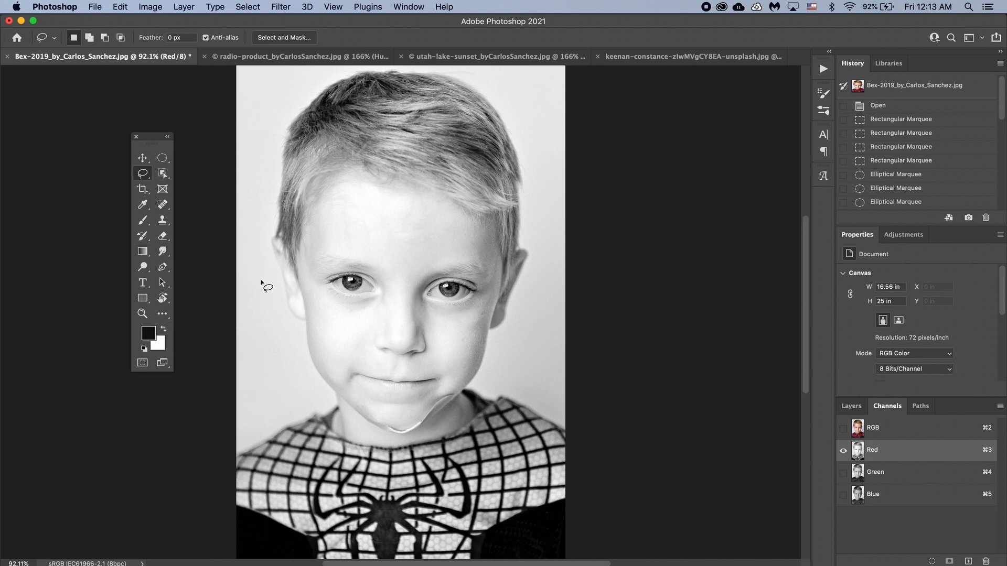
click(881, 473)
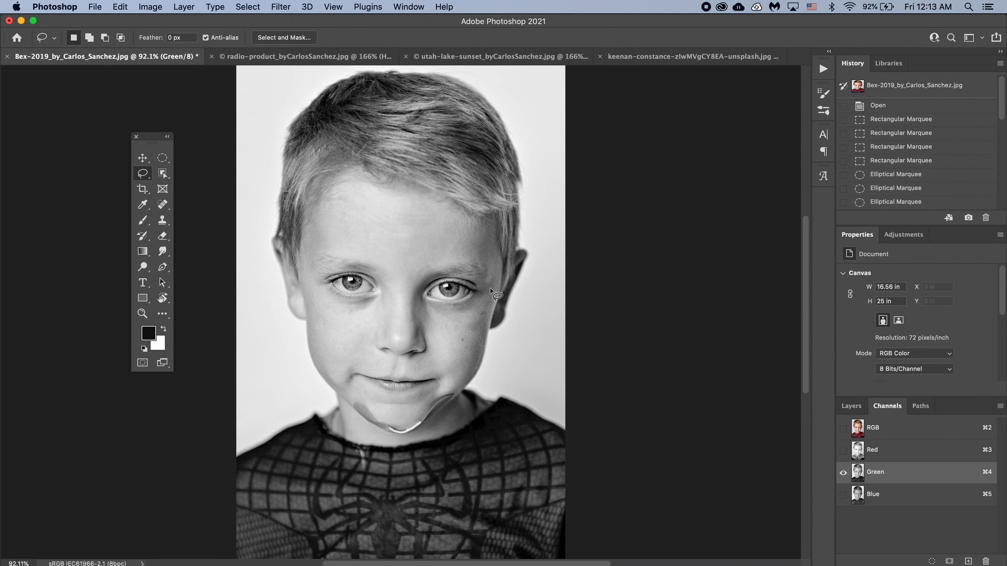
click(879, 501)
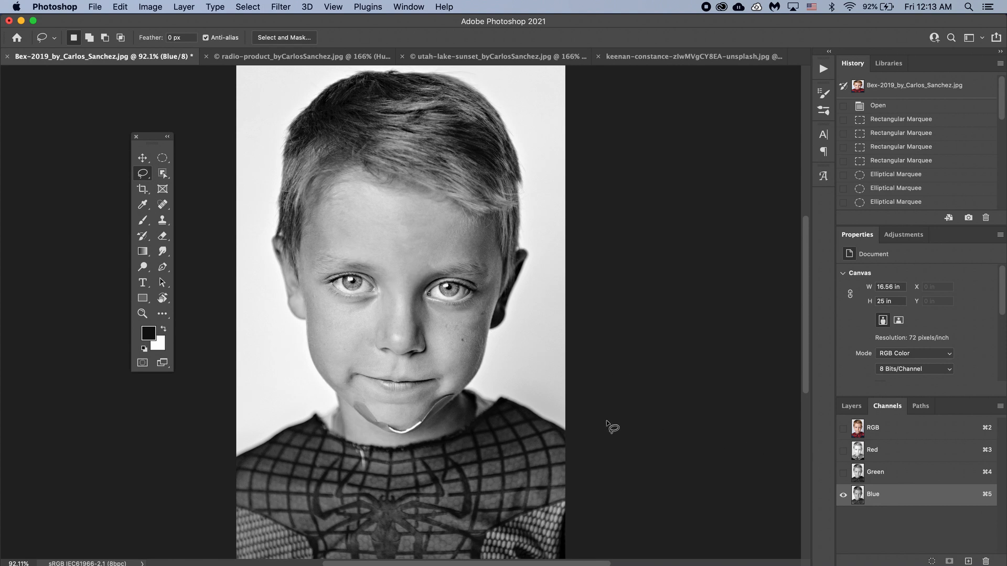
Duplicate the portrait's Blue channel, check the RGB composite, and make the duplicate the only active channel.
click(904, 499)
drag(904, 499, 967, 561)
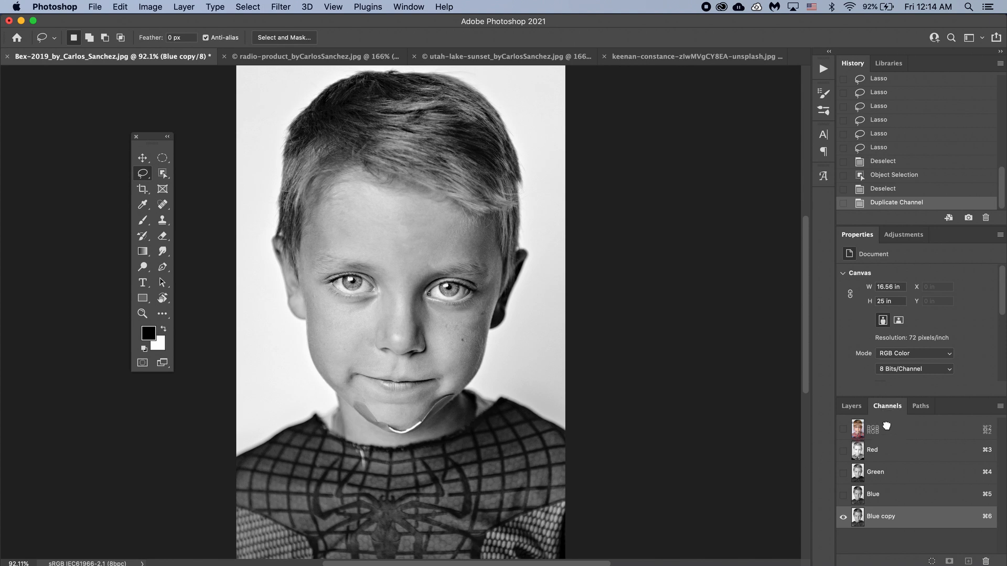
click(873, 429)
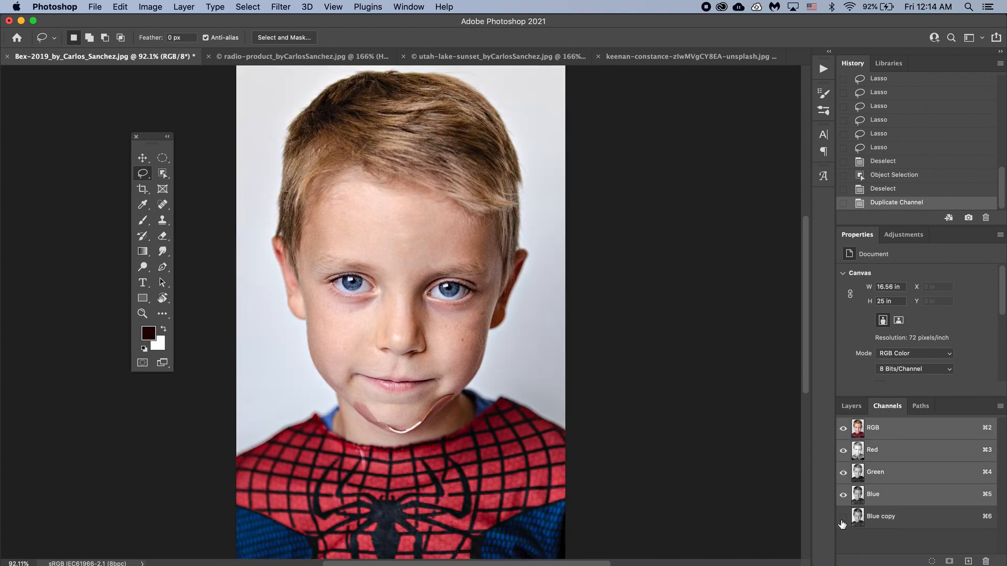
click(871, 517)
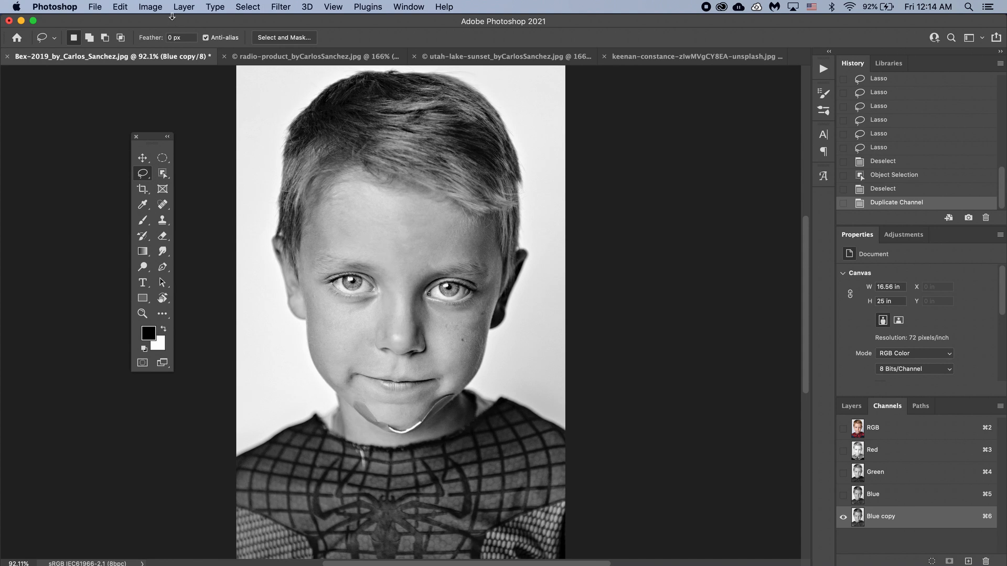
Apply Levels to the duplicated blue channel with the black input at 174 and the white input at 179.
click(151, 7)
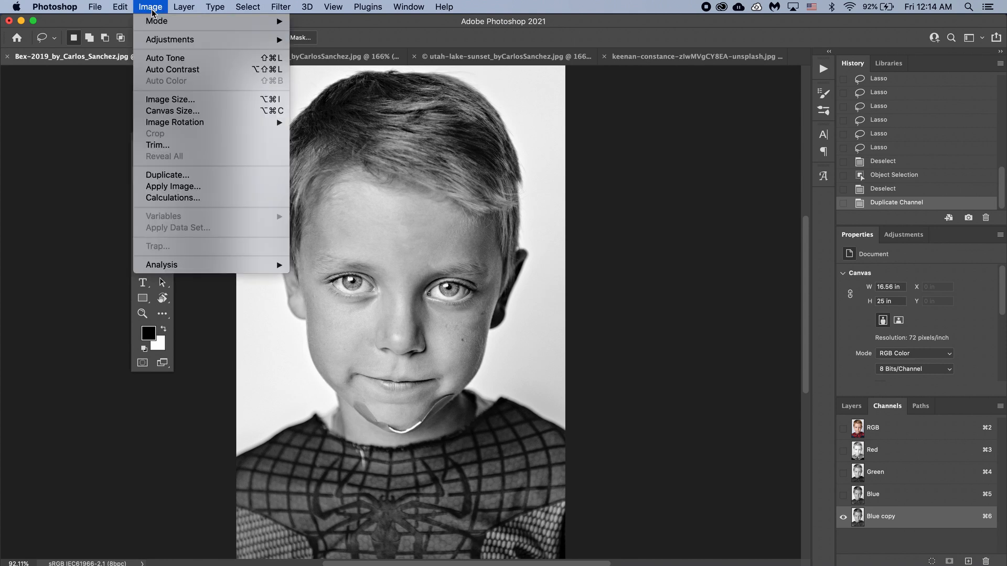
mouse_move(178, 42)
click(336, 52)
drag(567, 150, 761, 144)
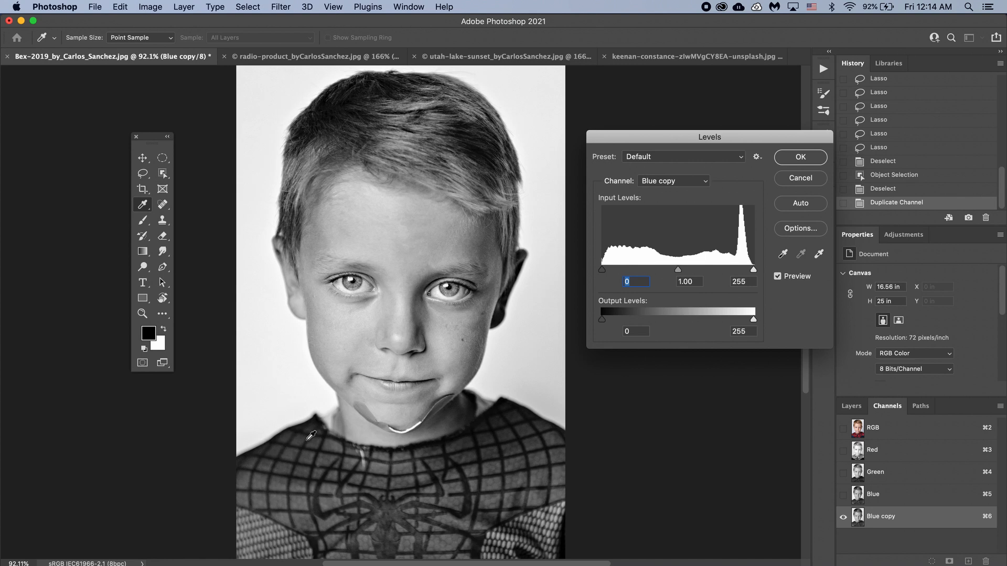
drag(603, 271, 693, 317)
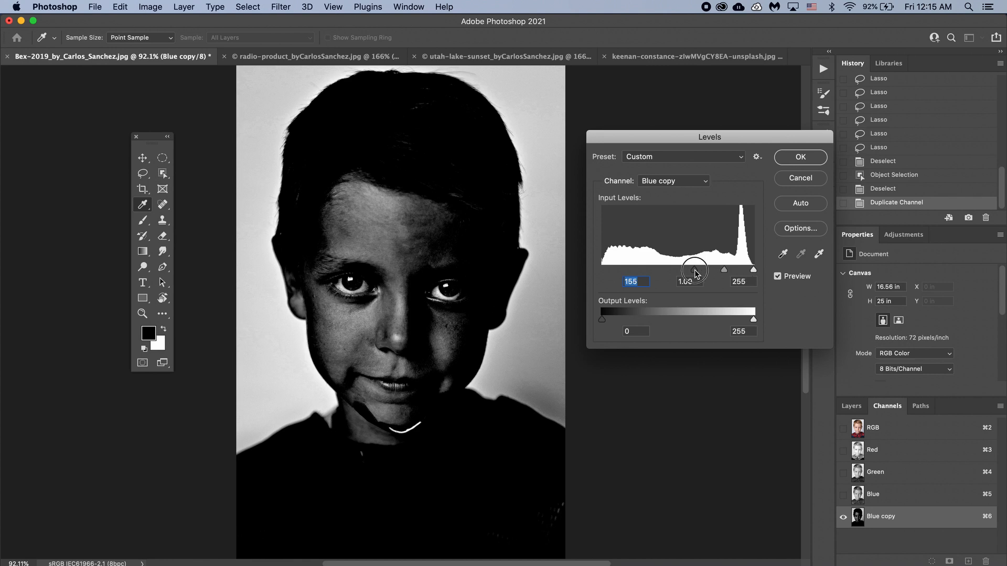
mouse_move(695, 273)
mouse_down()
mouse_move(751, 271)
mouse_move(707, 271)
mouse_up()
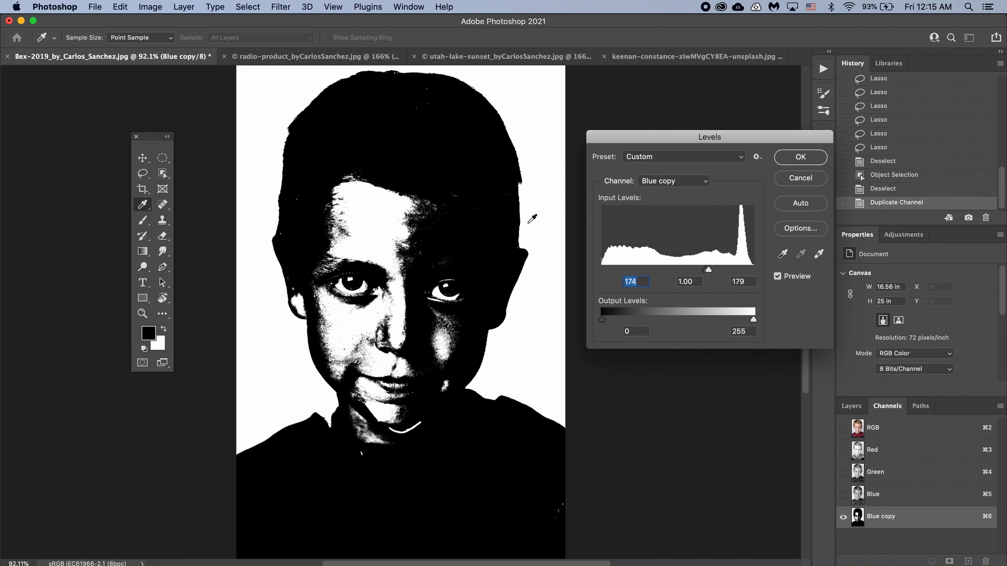
click(794, 159)
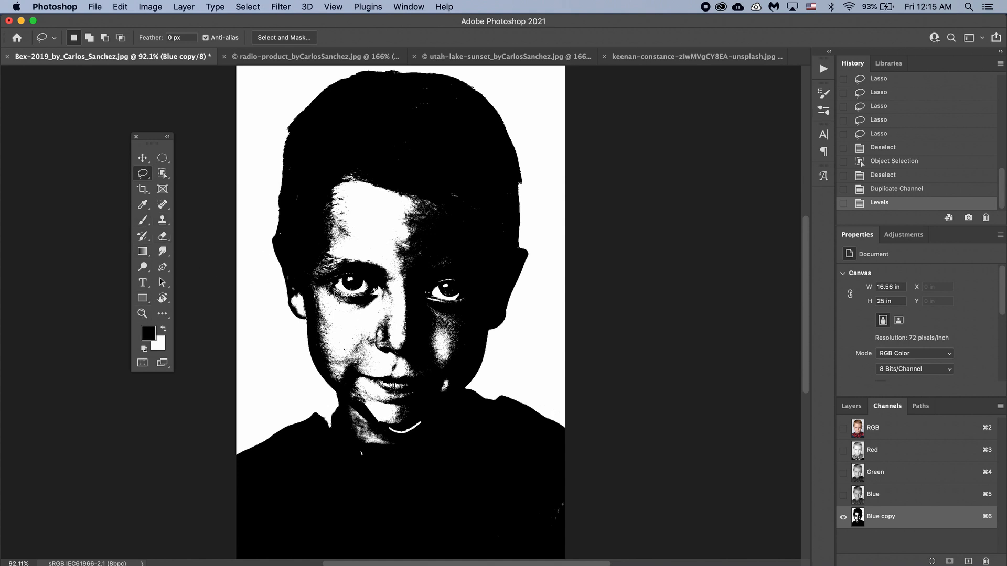
Paint the boy's face and neck solid black in the duplicated channel with a size 70 brush, and compare it with the RGB composite.
key(b)
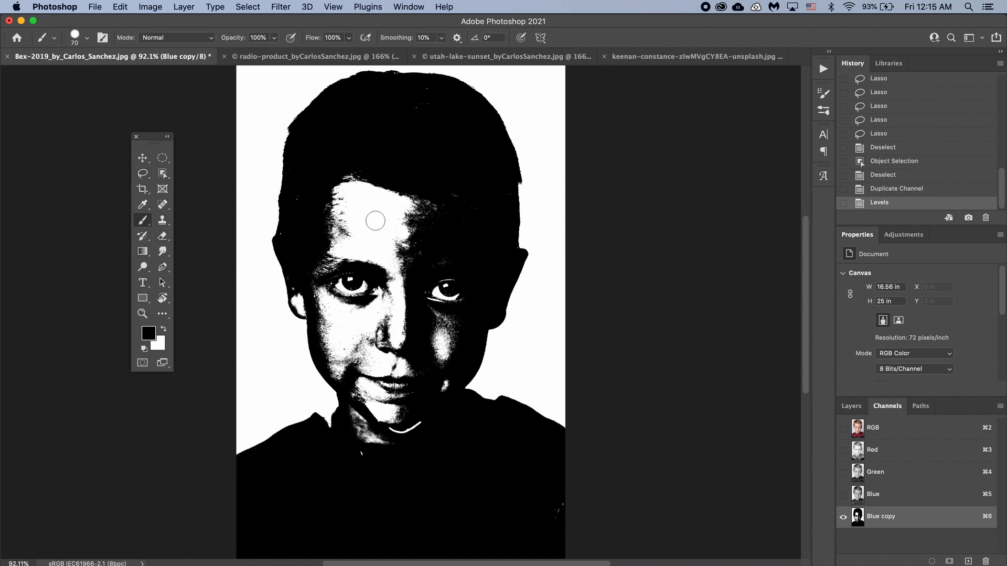
mouse_move(362, 180)
mouse_down()
mouse_move(332, 209)
mouse_move(339, 254)
mouse_move(327, 233)
mouse_move(326, 290)
mouse_move(318, 275)
mouse_move(329, 348)
mouse_move(325, 327)
mouse_move(360, 402)
mouse_move(339, 329)
mouse_move(357, 342)
mouse_move(367, 330)
mouse_move(386, 378)
mouse_move(441, 350)
mouse_move(457, 297)
mouse_move(439, 252)
mouse_move(460, 202)
mouse_move(450, 193)
mouse_move(404, 206)
mouse_move(398, 220)
mouse_move(403, 266)
mouse_move(415, 273)
mouse_move(389, 291)
mouse_move(403, 314)
mouse_move(401, 343)
mouse_move(365, 336)
mouse_move(402, 298)
mouse_up()
mouse_move(307, 281)
mouse_down()
mouse_move(311, 307)
mouse_move(335, 275)
mouse_up()
mouse_move(416, 106)
mouse_down()
mouse_move(427, 93)
mouse_move(337, 165)
mouse_move(320, 197)
mouse_up()
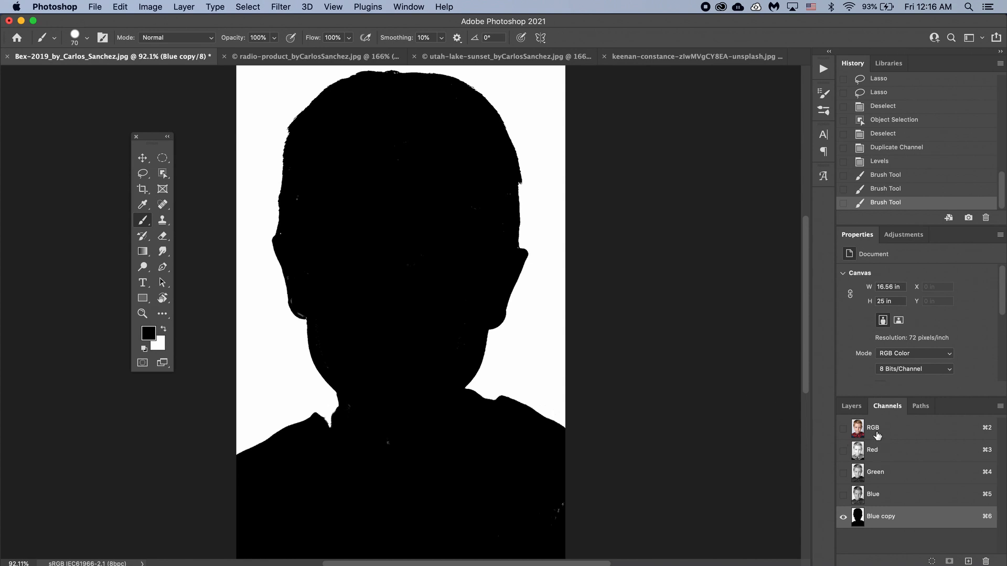
click(885, 430)
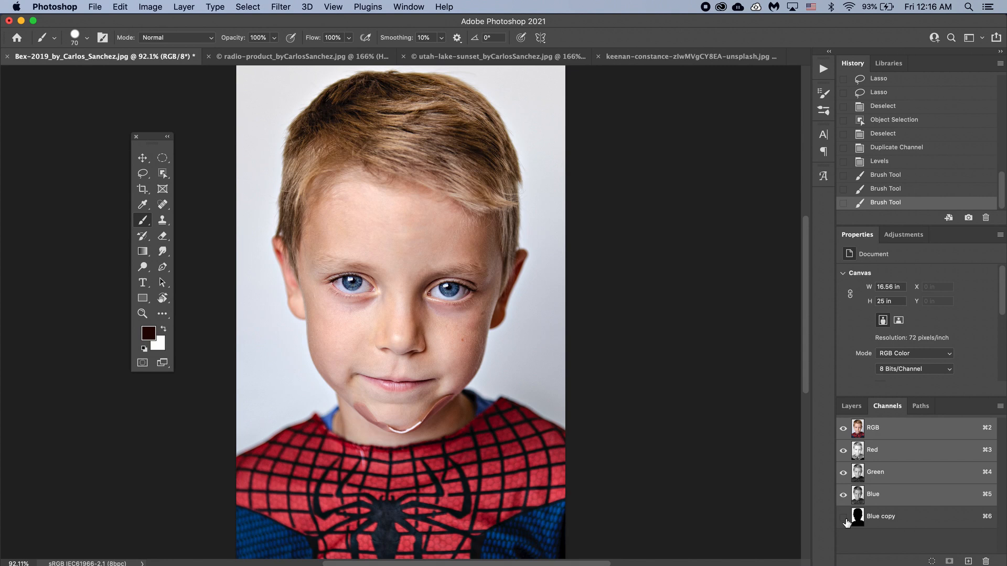
click(885, 520)
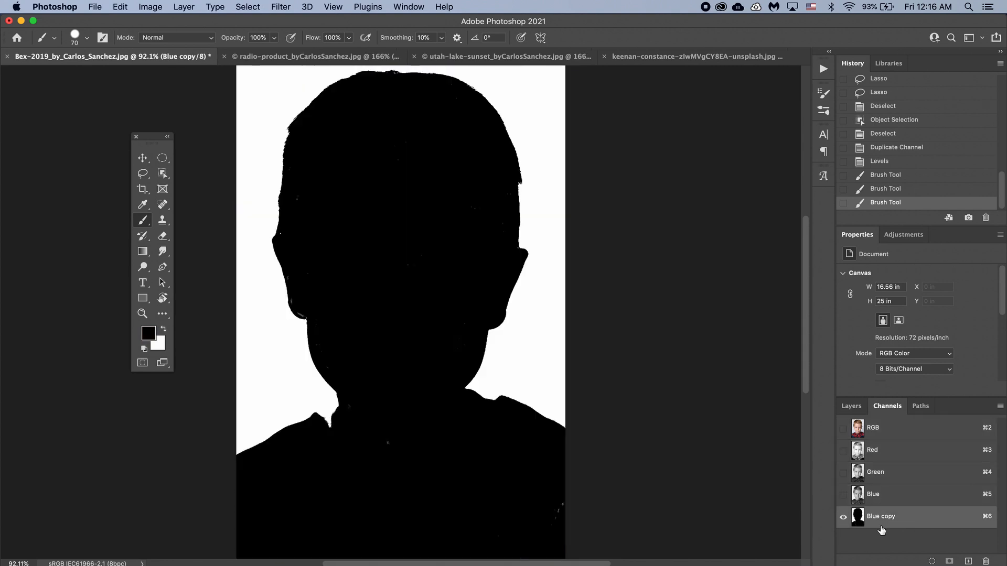
Paint the remaining white specks and the notch beside the collar black in the Blue copy channel, checking against the RGB composite.
click(304, 194)
click(302, 195)
click(388, 443)
drag(487, 506, 562, 511)
click(880, 425)
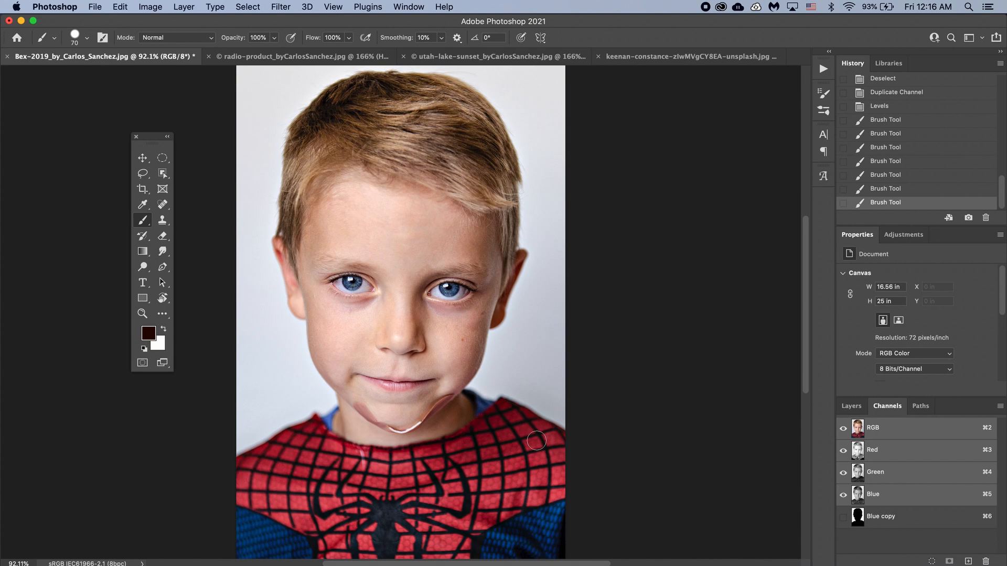
click(876, 517)
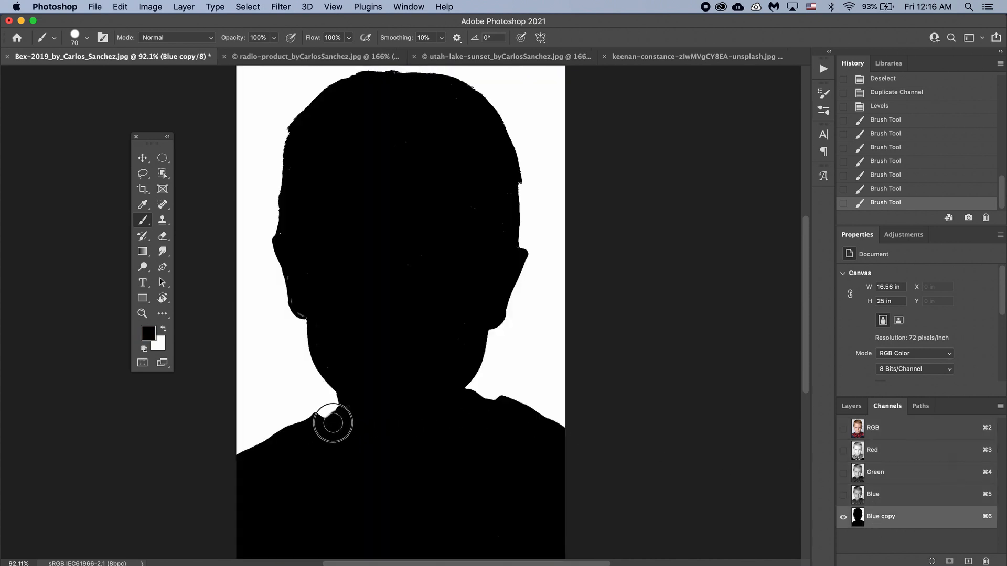
mouse_move(338, 418)
mouse_down()
mouse_move(320, 422)
mouse_move(347, 422)
mouse_up()
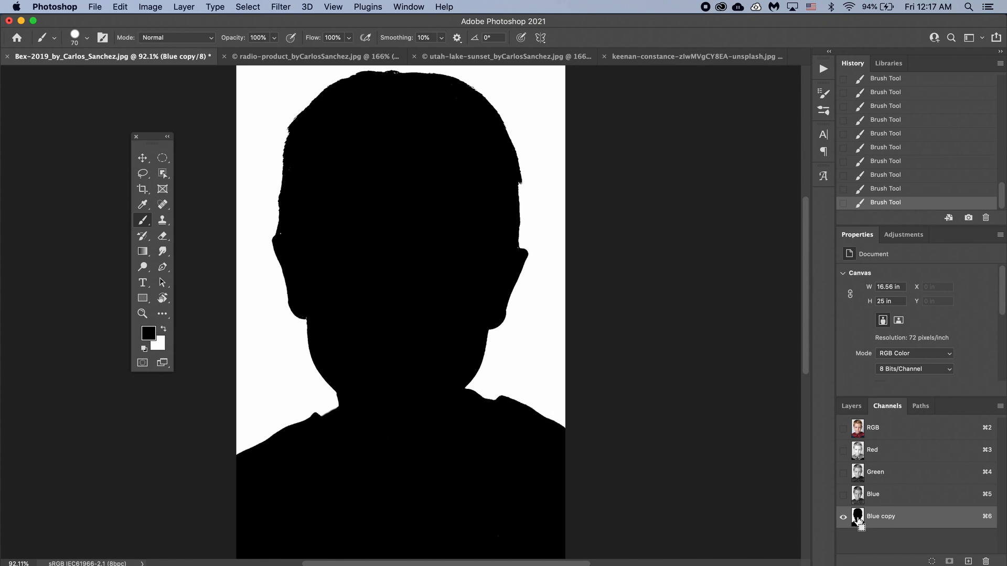
Load the Blue copy channel as a selection, restore the RGB composite, and return to the Background layer.
super+click(858, 519)
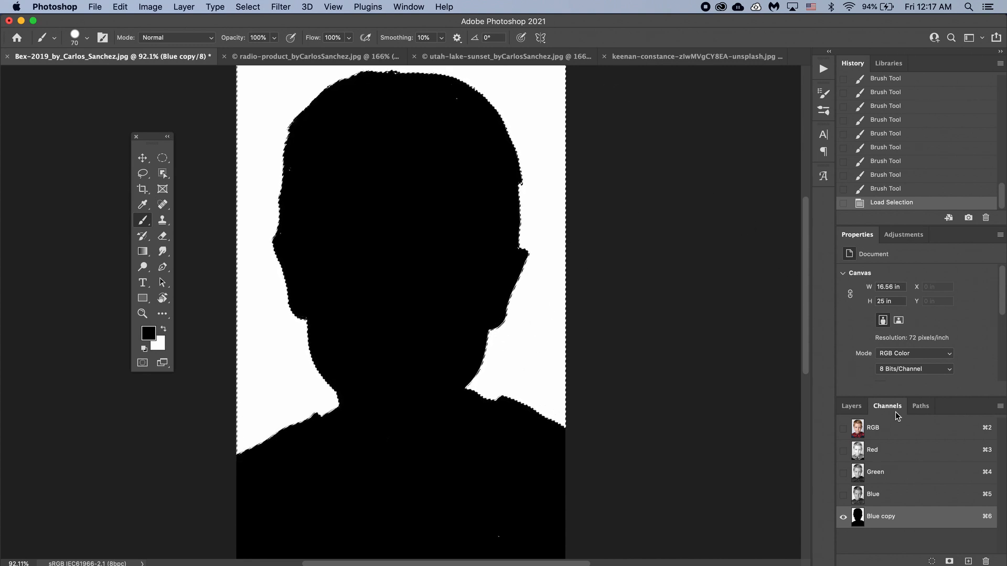
click(882, 429)
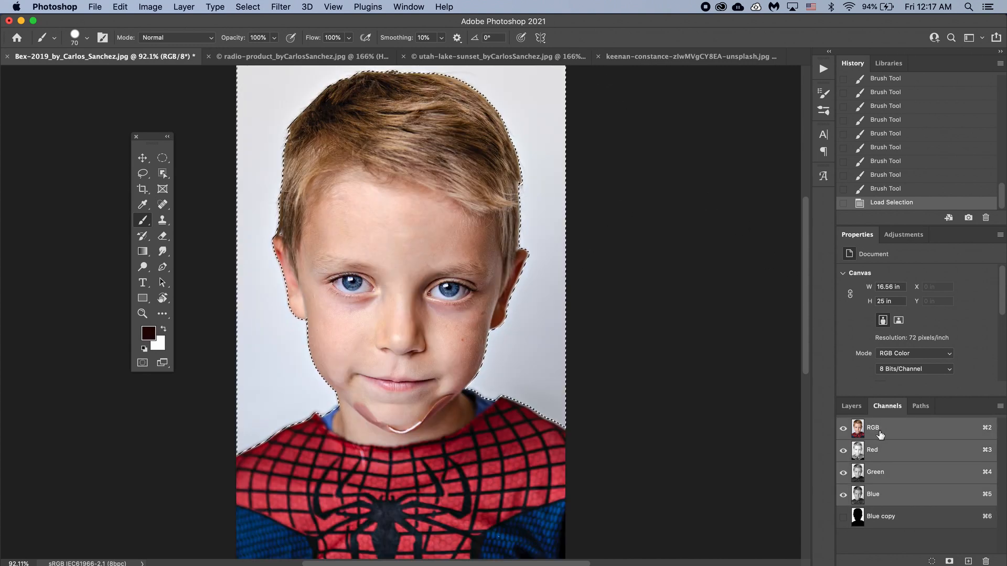
click(851, 405)
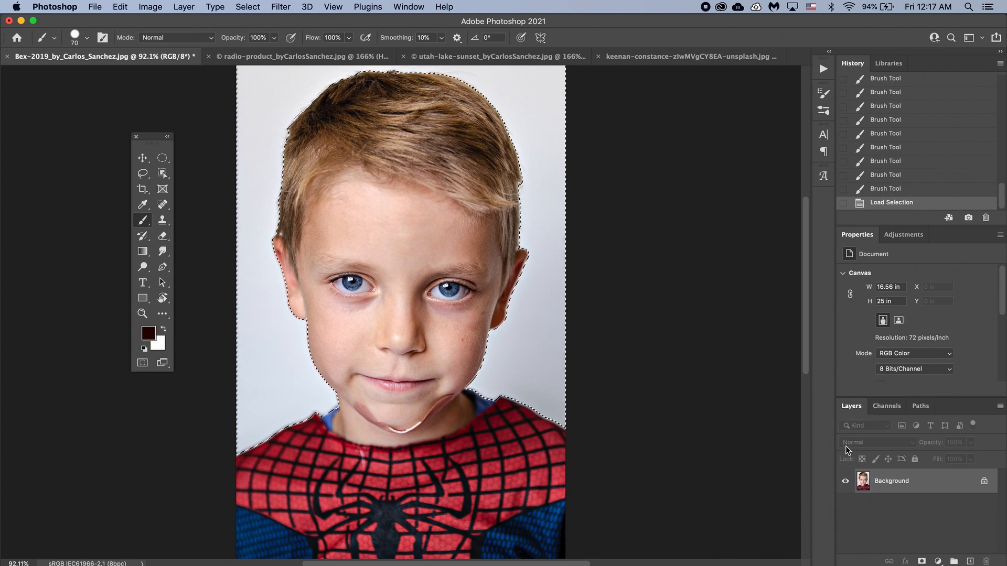
Set the foreground colour to yellow f2cf0c.
click(149, 334)
drag(721, 434, 720, 440)
click(698, 323)
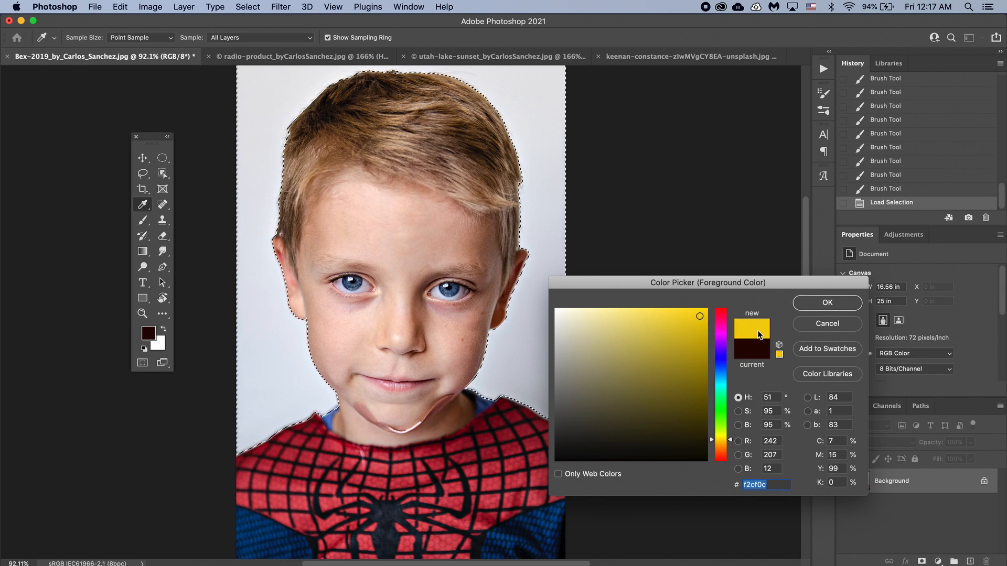
click(826, 302)
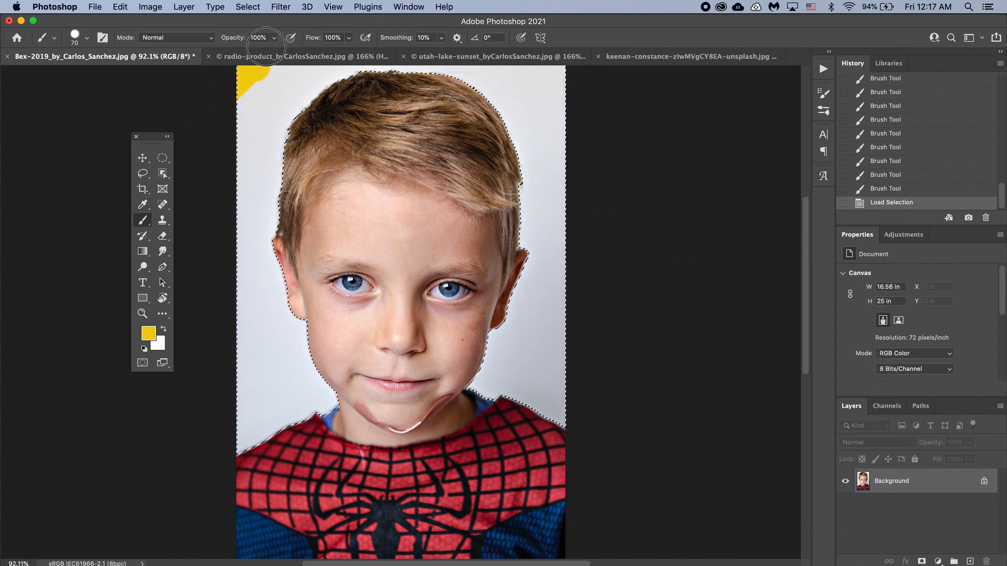
Paint the whole selected backdrop around the boy yellow, enlarging the brush to 300, and deselect.
drag(220, 119, 285, 127)
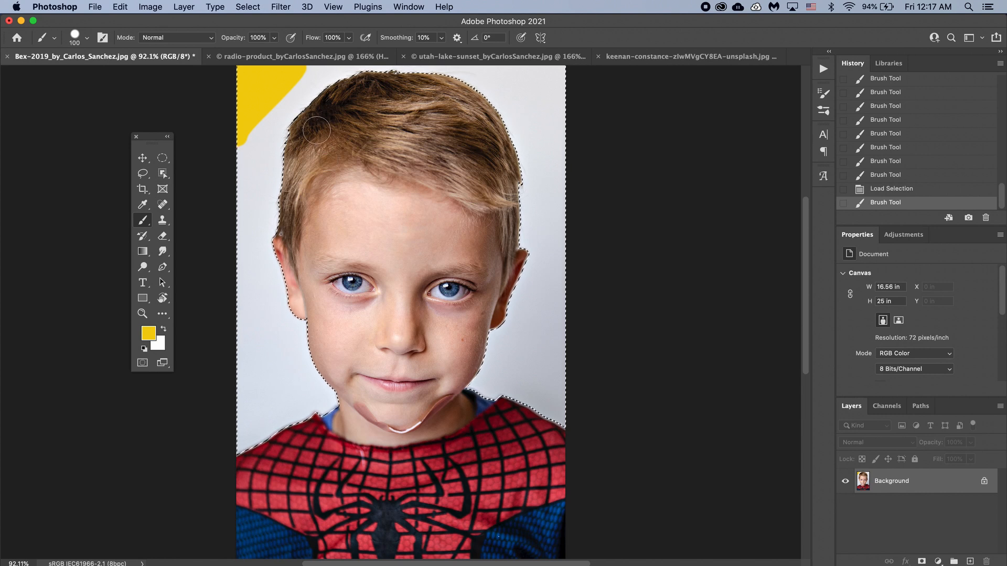
mouse_move(339, 98)
mouse_down()
mouse_move(202, 337)
mouse_move(300, 334)
mouse_up()
mouse_move(441, 408)
mouse_down()
mouse_move(589, 400)
mouse_move(563, 189)
mouse_move(486, 79)
mouse_up()
mouse_move(483, 302)
mouse_down()
mouse_move(531, 443)
mouse_move(472, 436)
mouse_move(517, 414)
mouse_up()
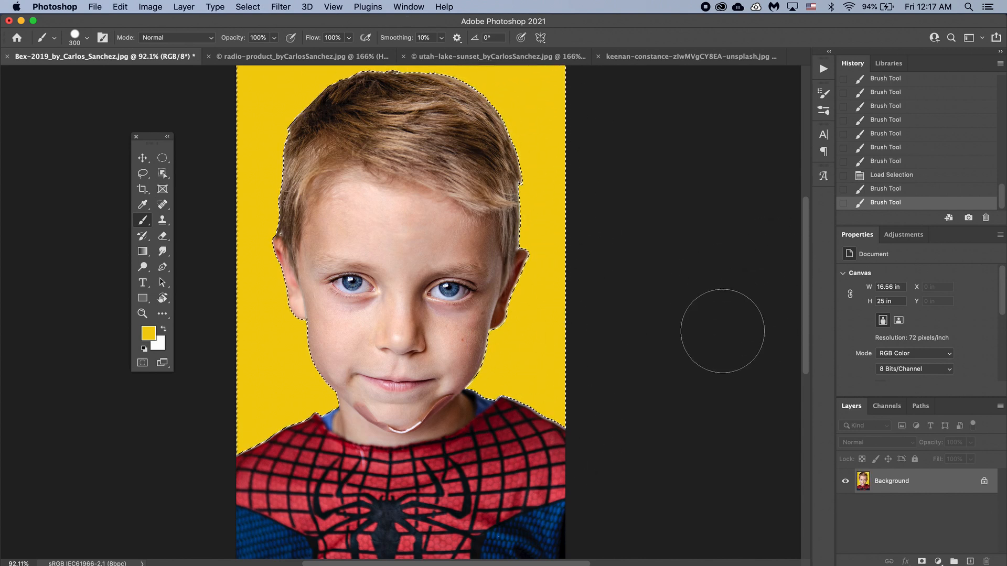
key(super+d)
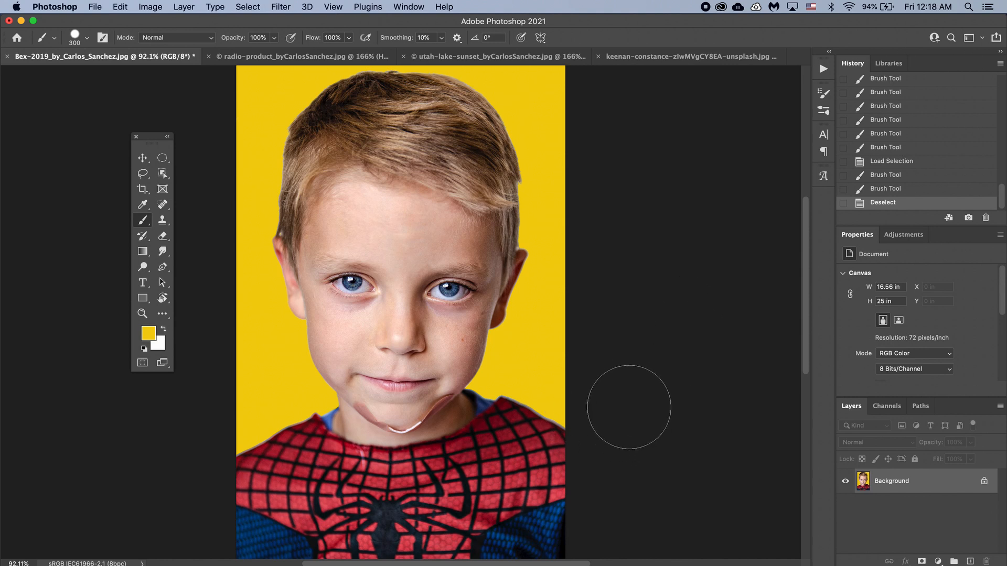